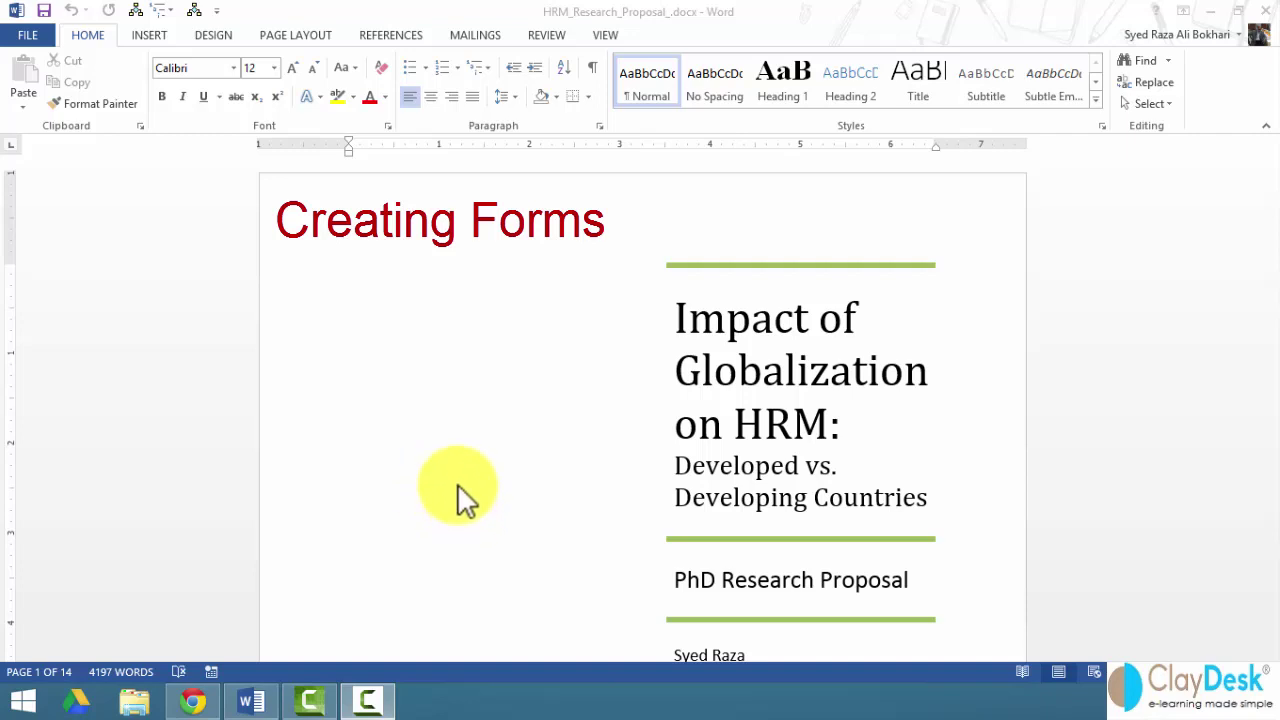
# - Scroll down to the Introduction and view the Page Layout and References commands
pyautogui.scroll(-10, 457, 483)
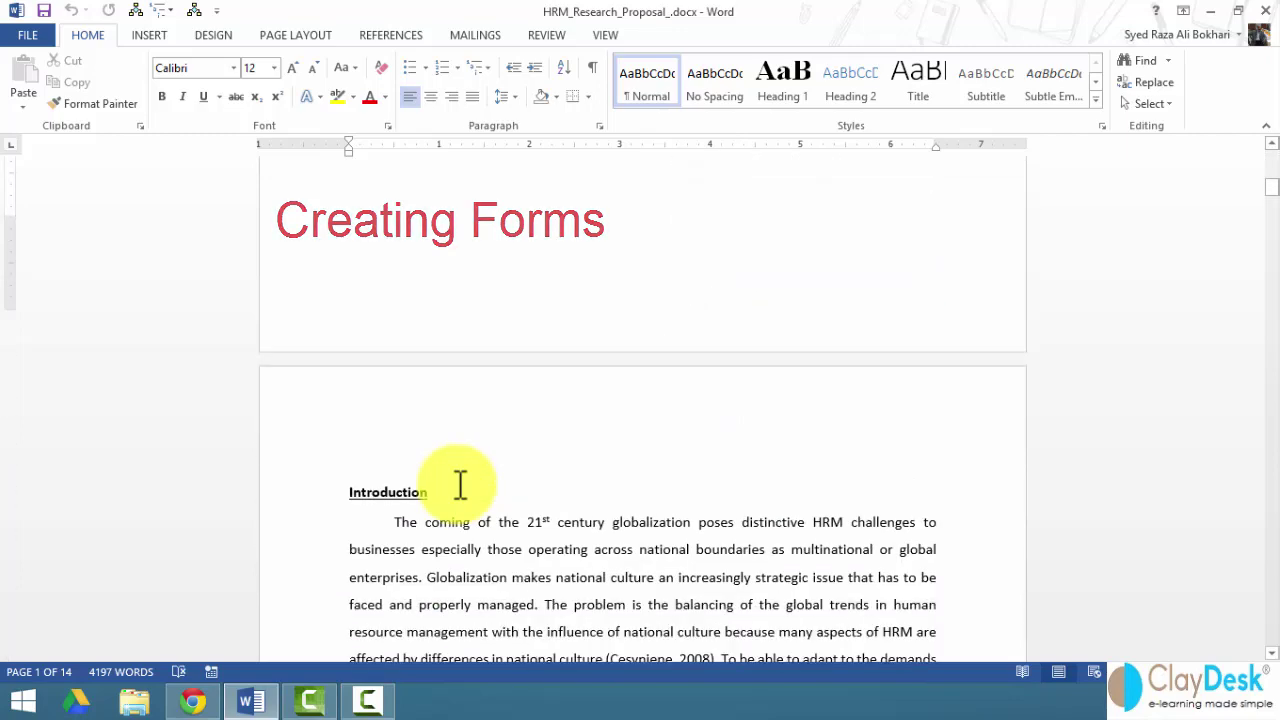
pyautogui.scroll(-5, 460, 483)
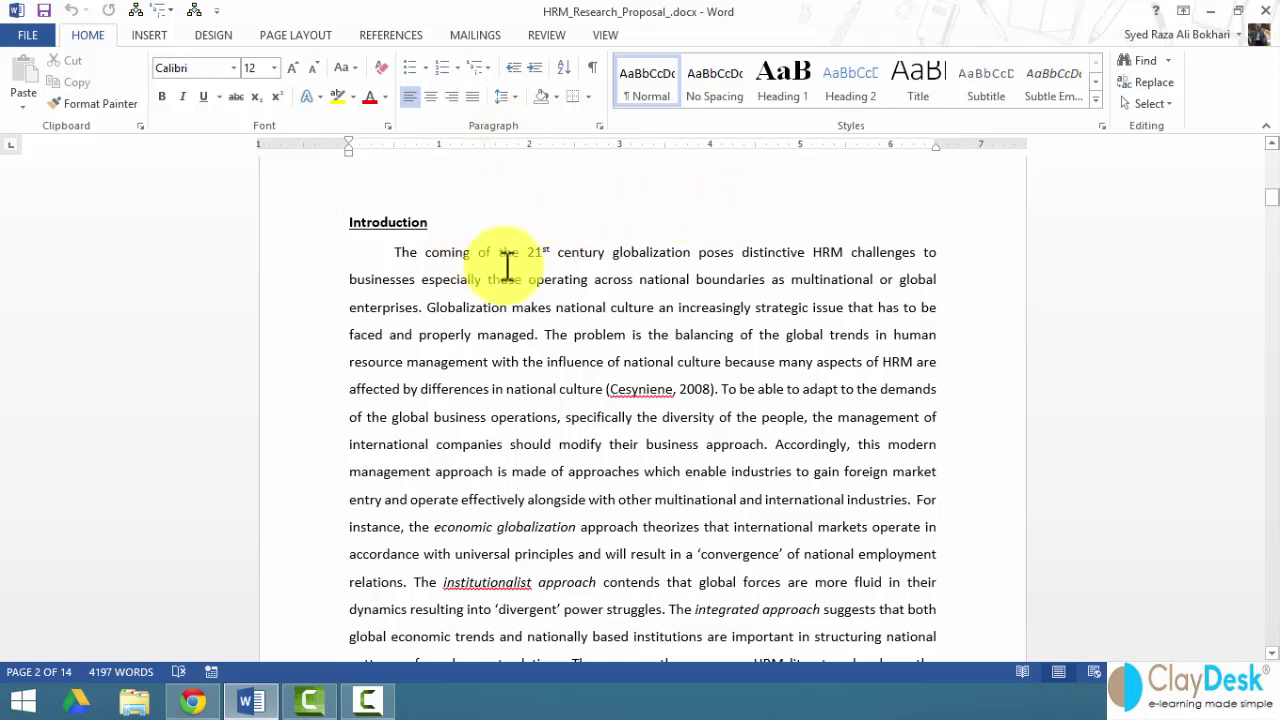
pyautogui.click(300, 37)
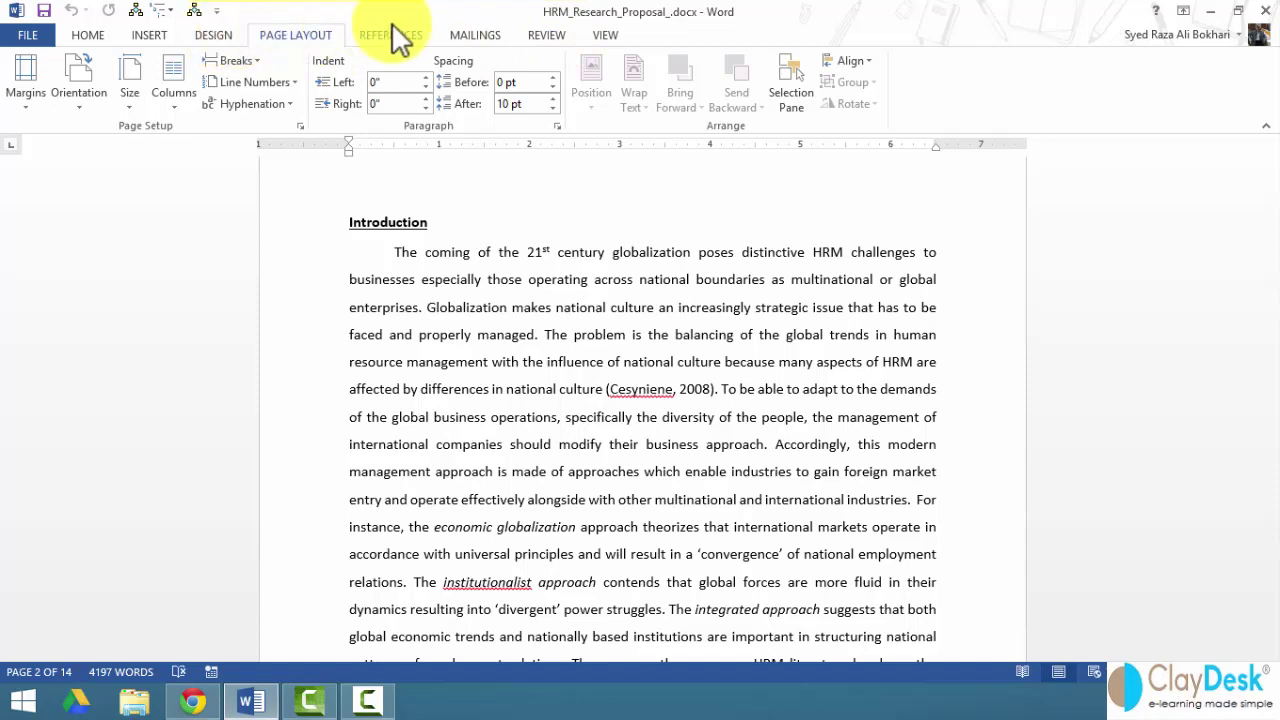
pyautogui.scroll(-3, 462, 33)
pyautogui.click(359, 33)
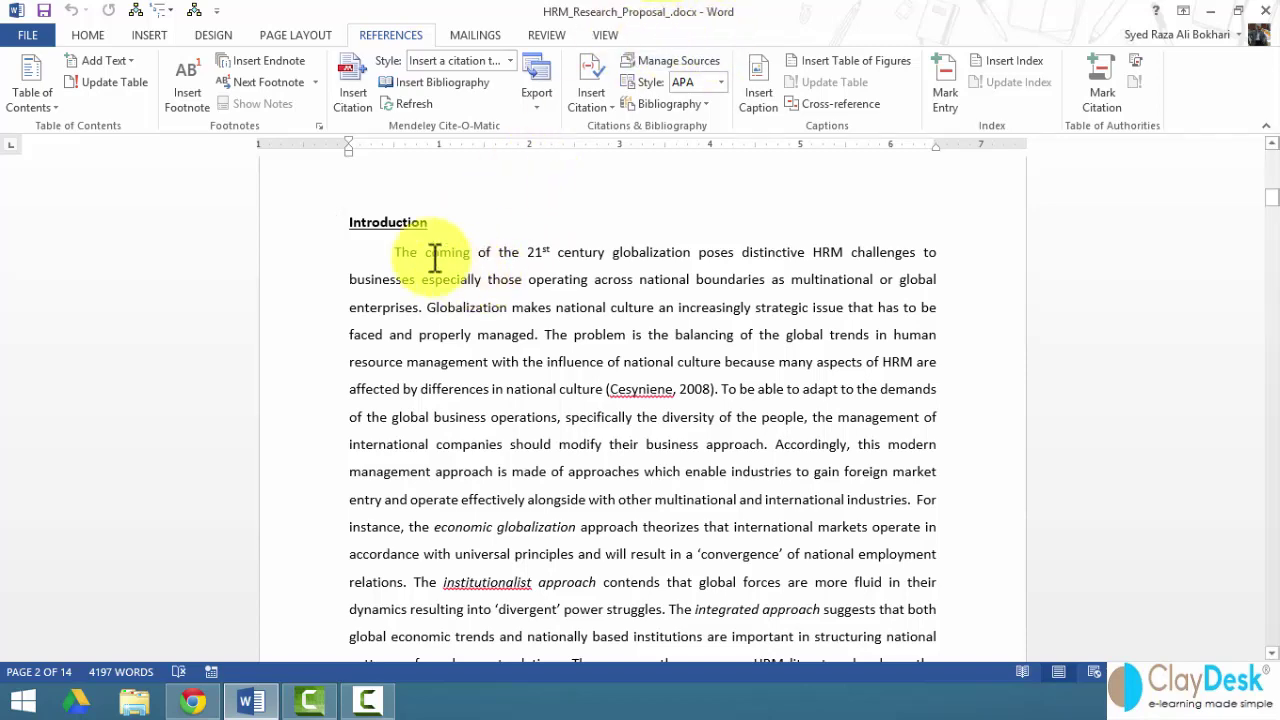
# - Enable the Developer tab through File > Options > Customize Ribbon
pyautogui.click(30, 40)
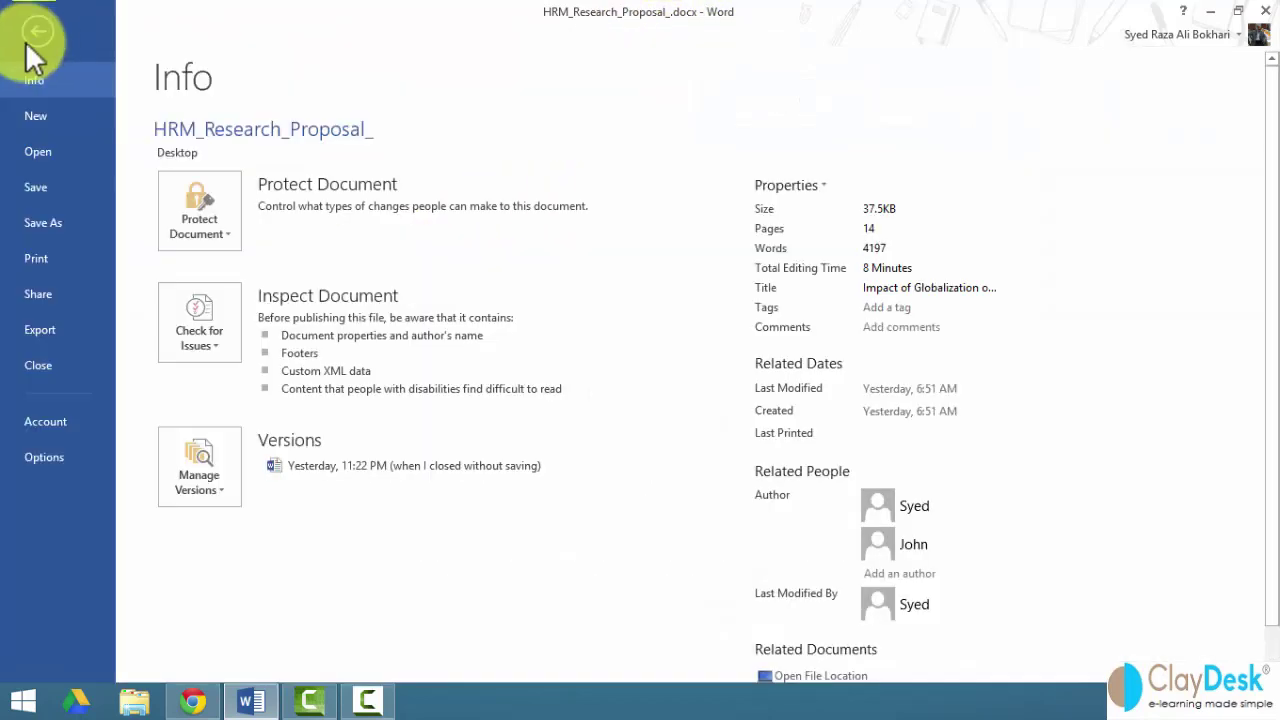
pyautogui.click(50, 457)
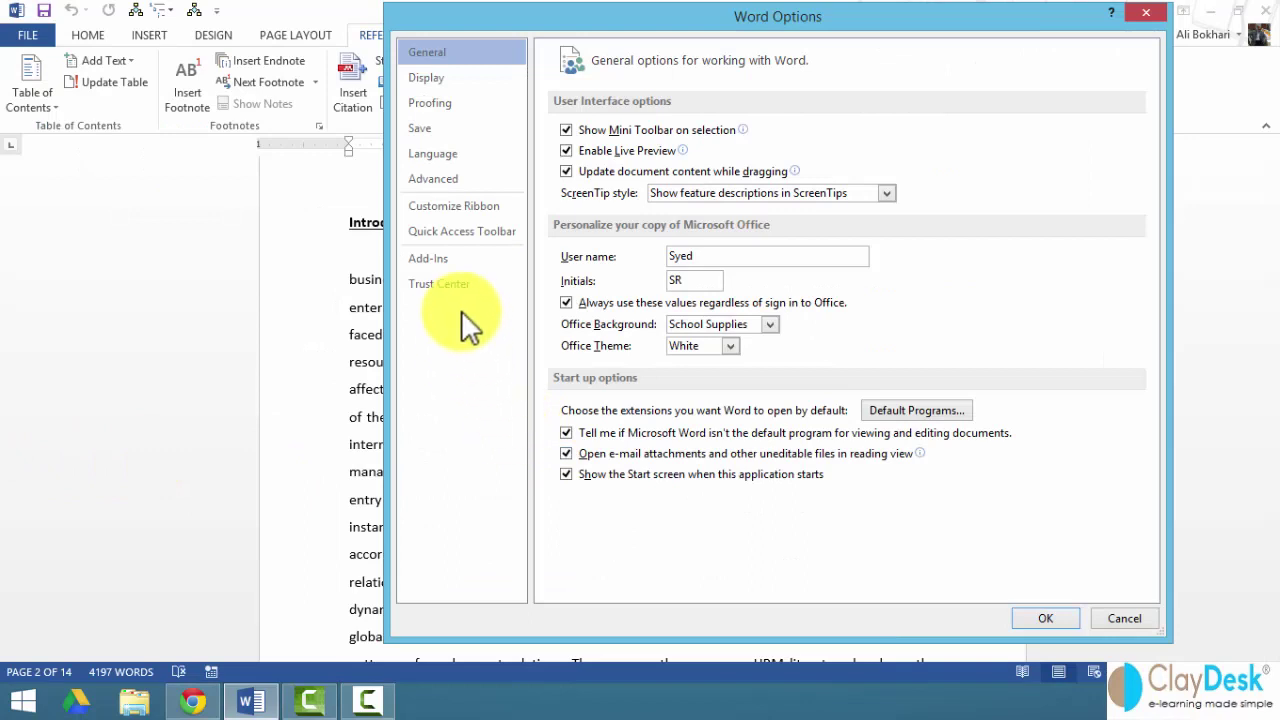
pyautogui.click(465, 209)
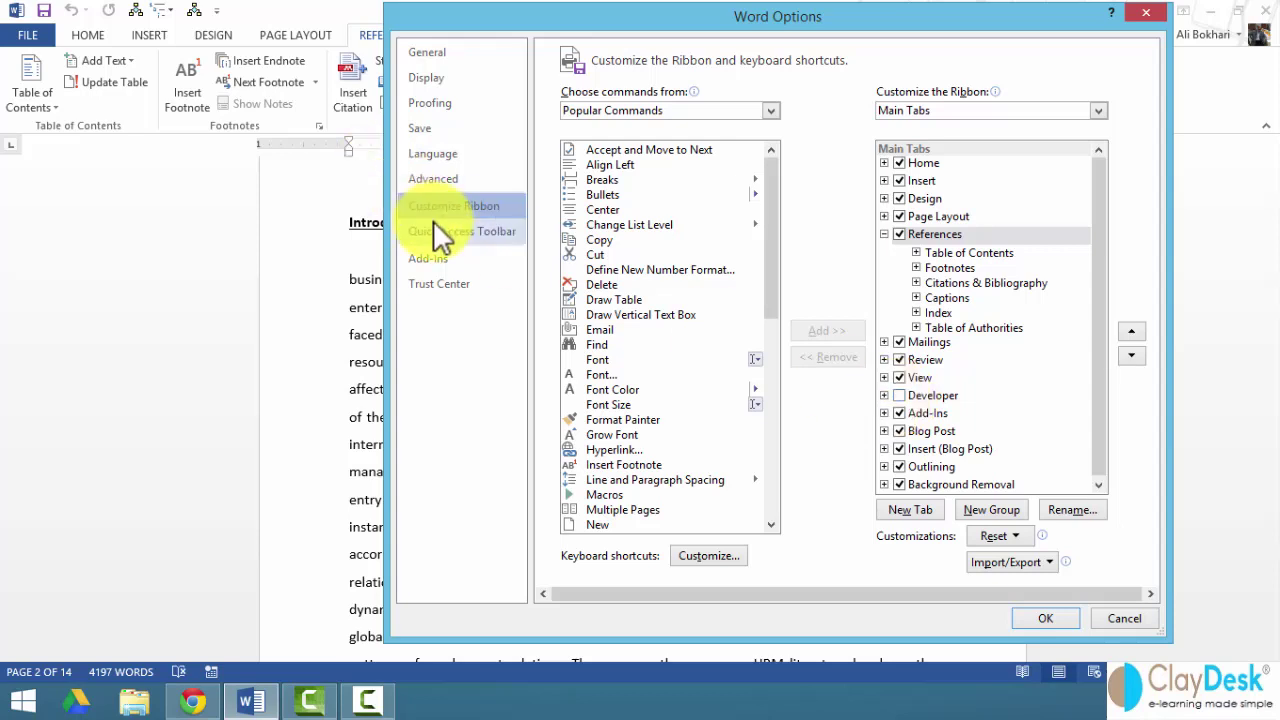
pyautogui.click(900, 396)
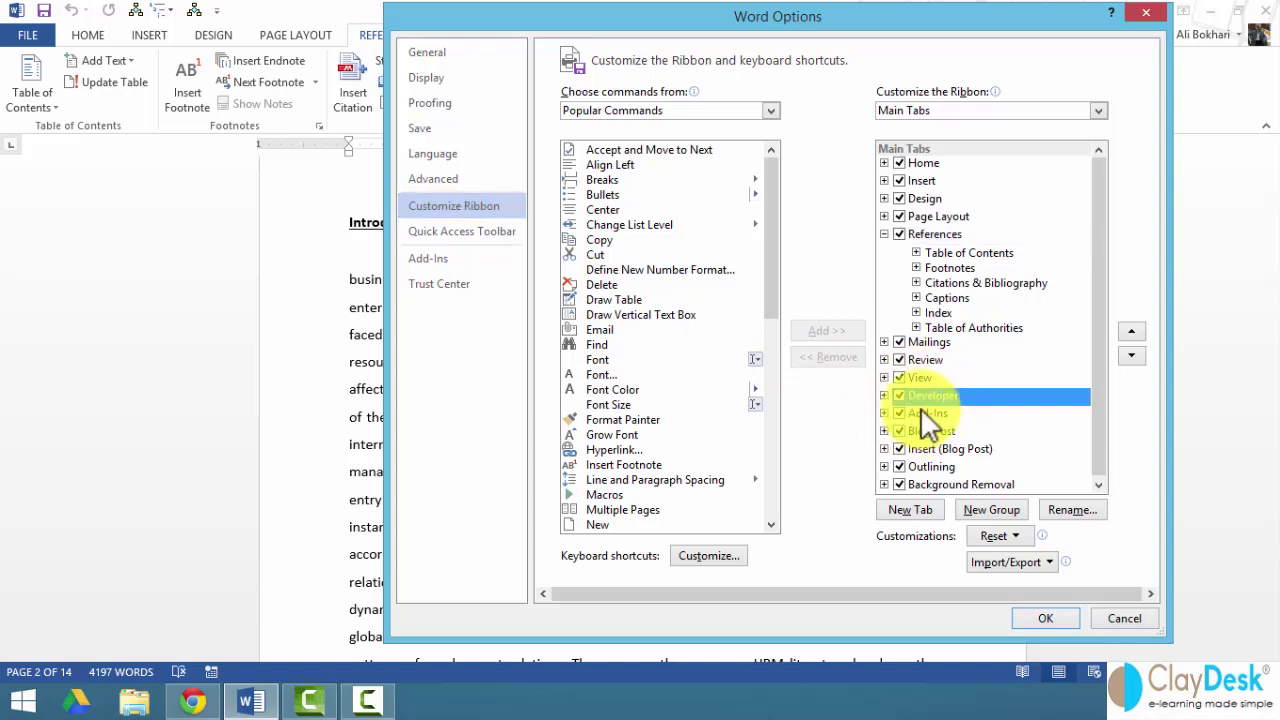
pyautogui.click(1058, 617)
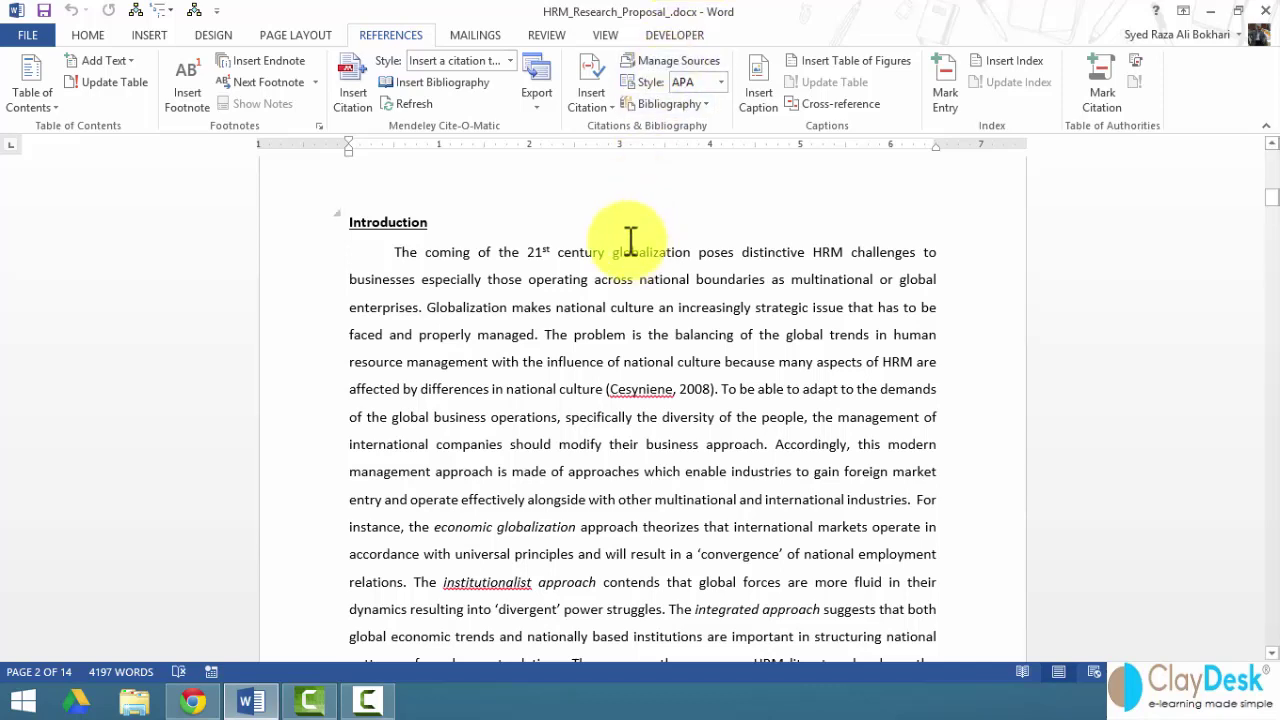
# - Show the Developer tab and scroll down to the Objective heading on page 5
pyautogui.click(675, 36)
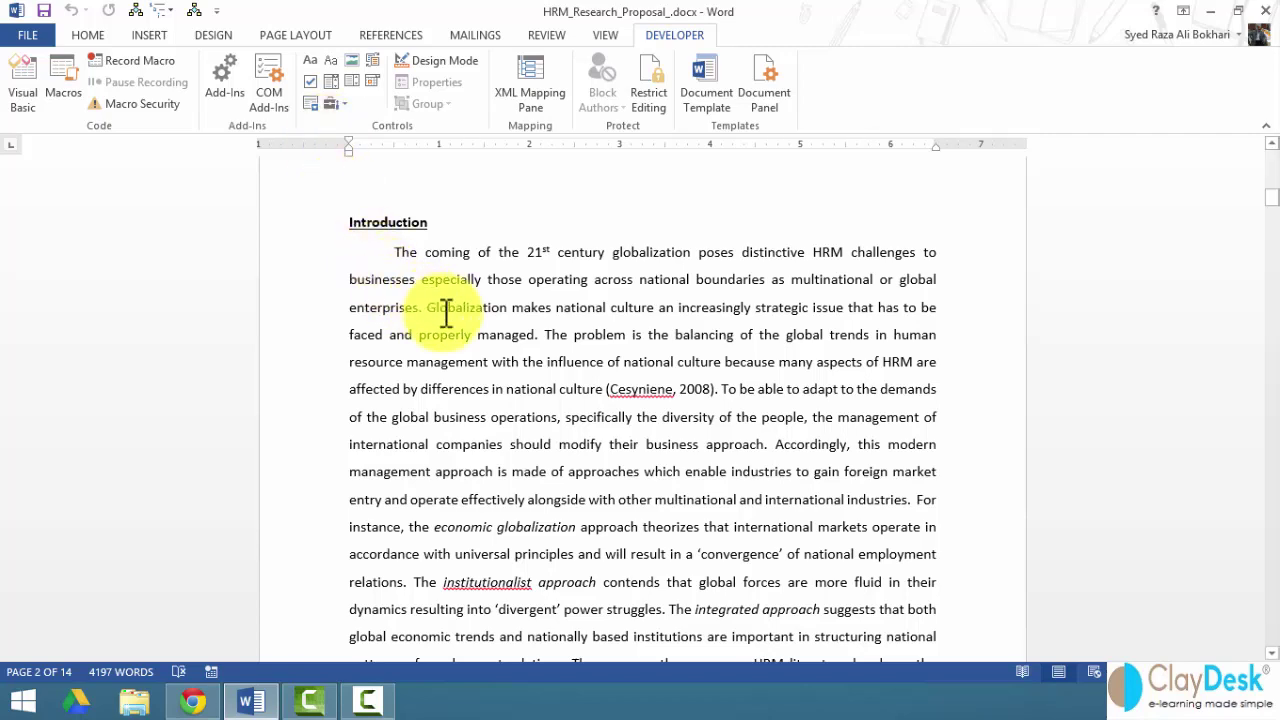
pyautogui.scroll(-3, 461, 330)
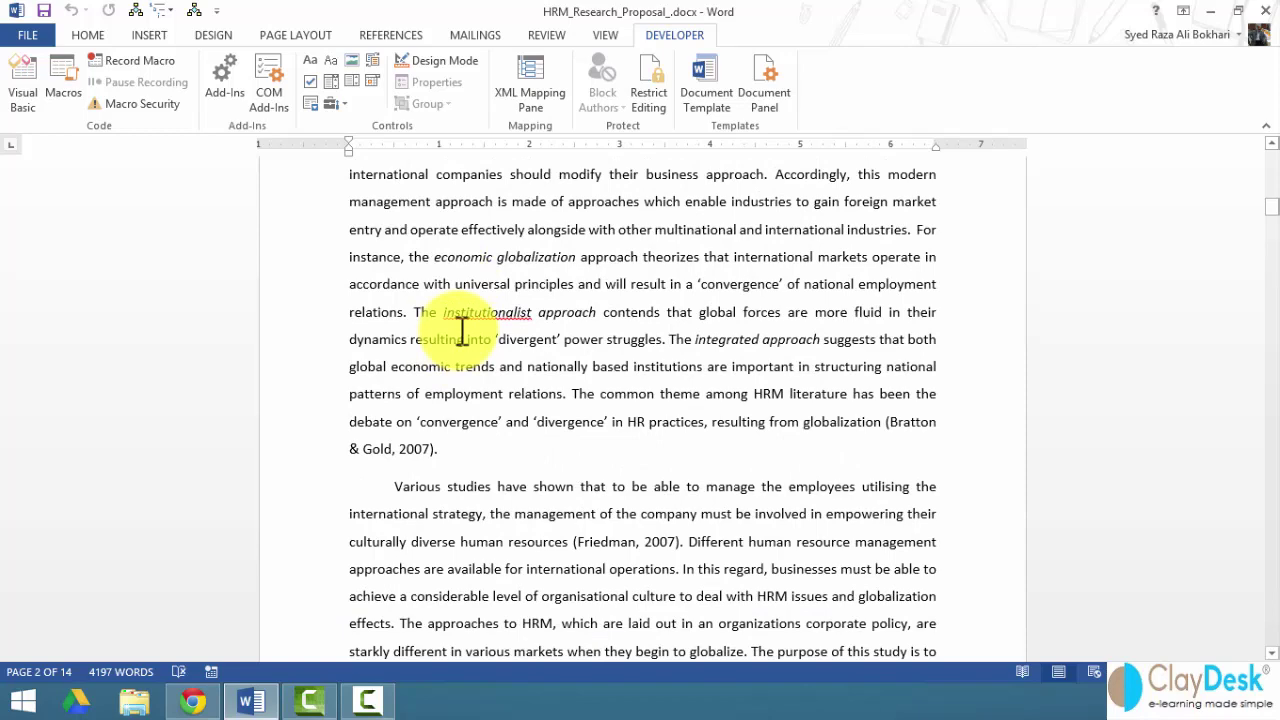
pyautogui.scroll(3, 461, 330)
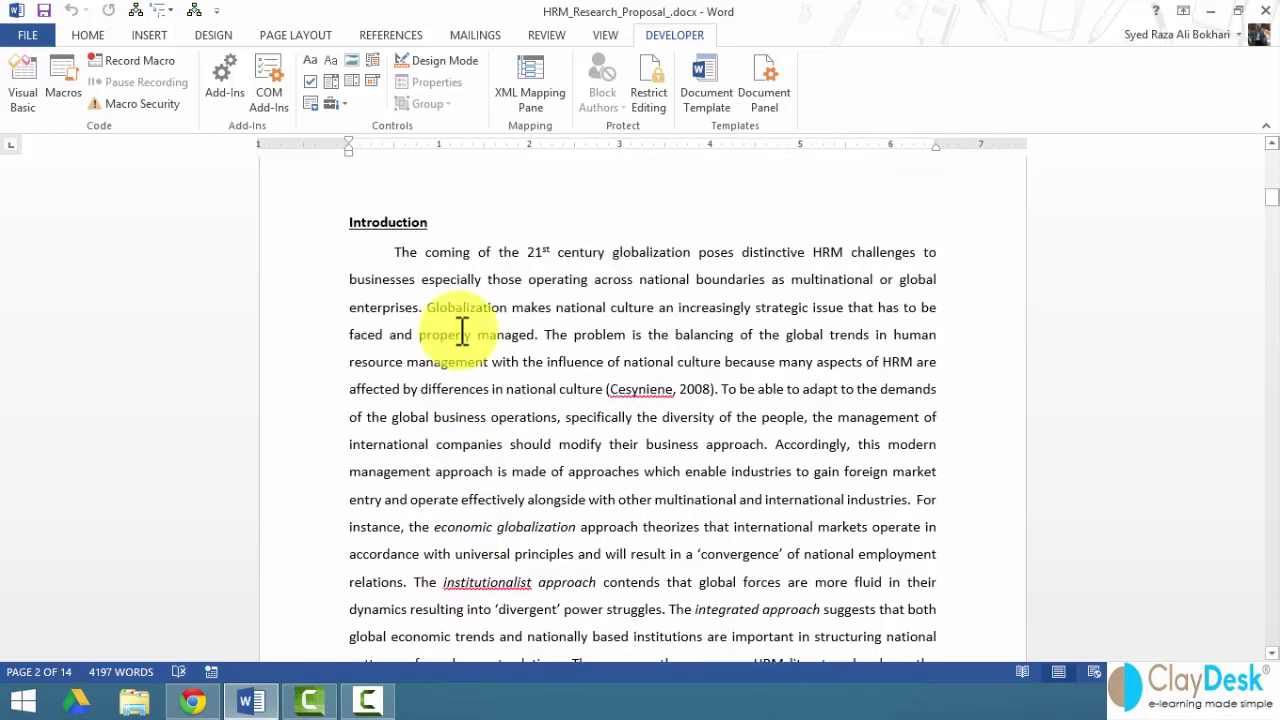
pyautogui.scroll(-2, 462, 333)
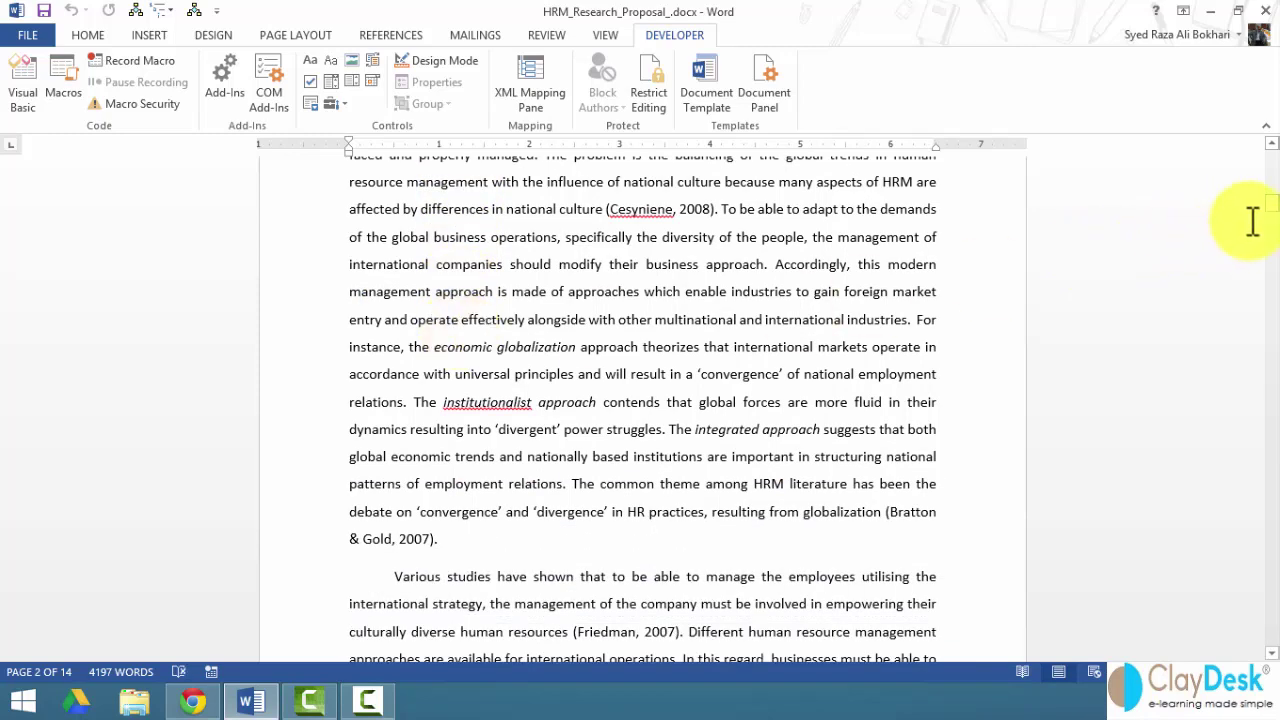
pyautogui.moveTo(1273, 218); pyautogui.dragTo(1271, 270)
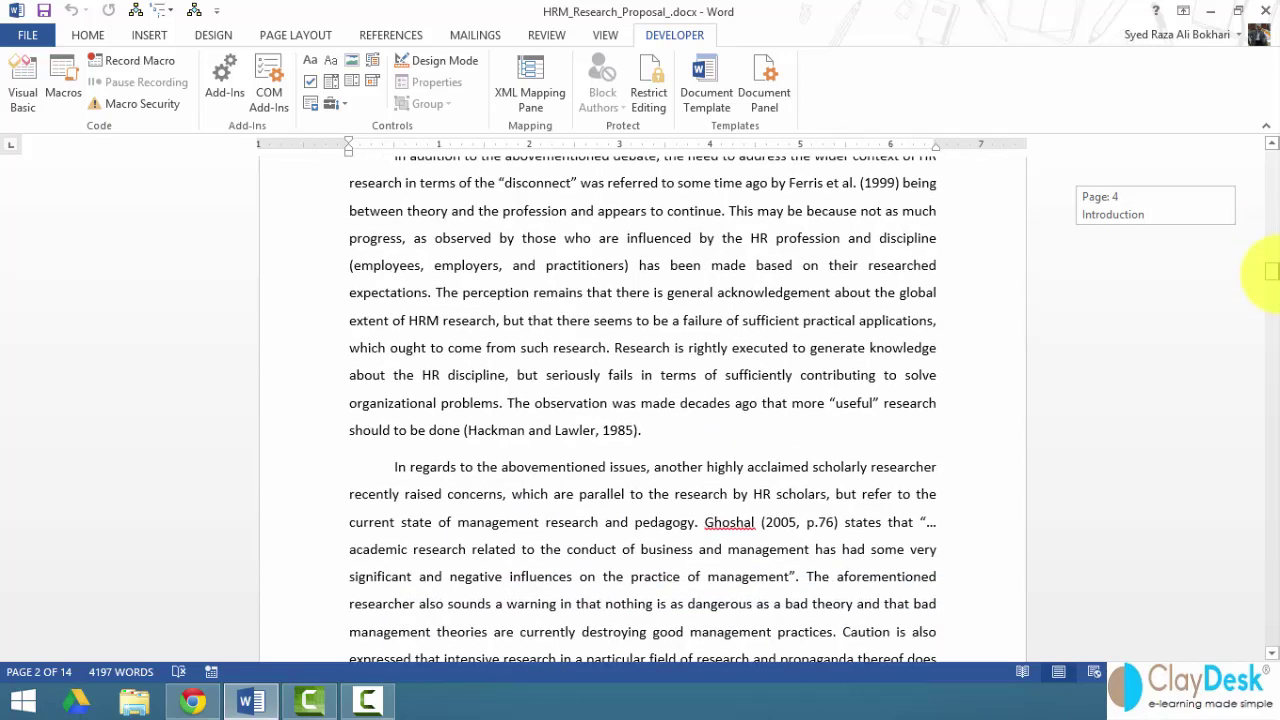
pyautogui.moveTo(1272, 272); pyautogui.dragTo(1271, 323)
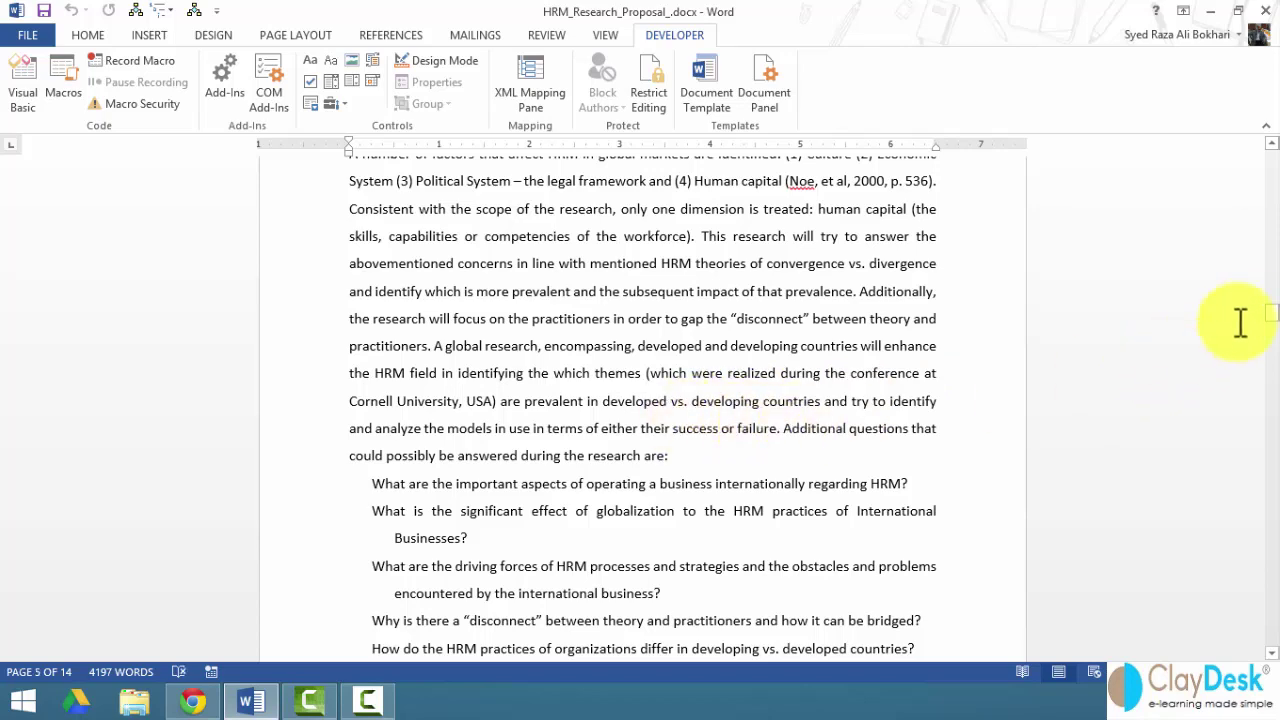
pyautogui.moveTo(1274, 320); pyautogui.dragTo(1275, 308)
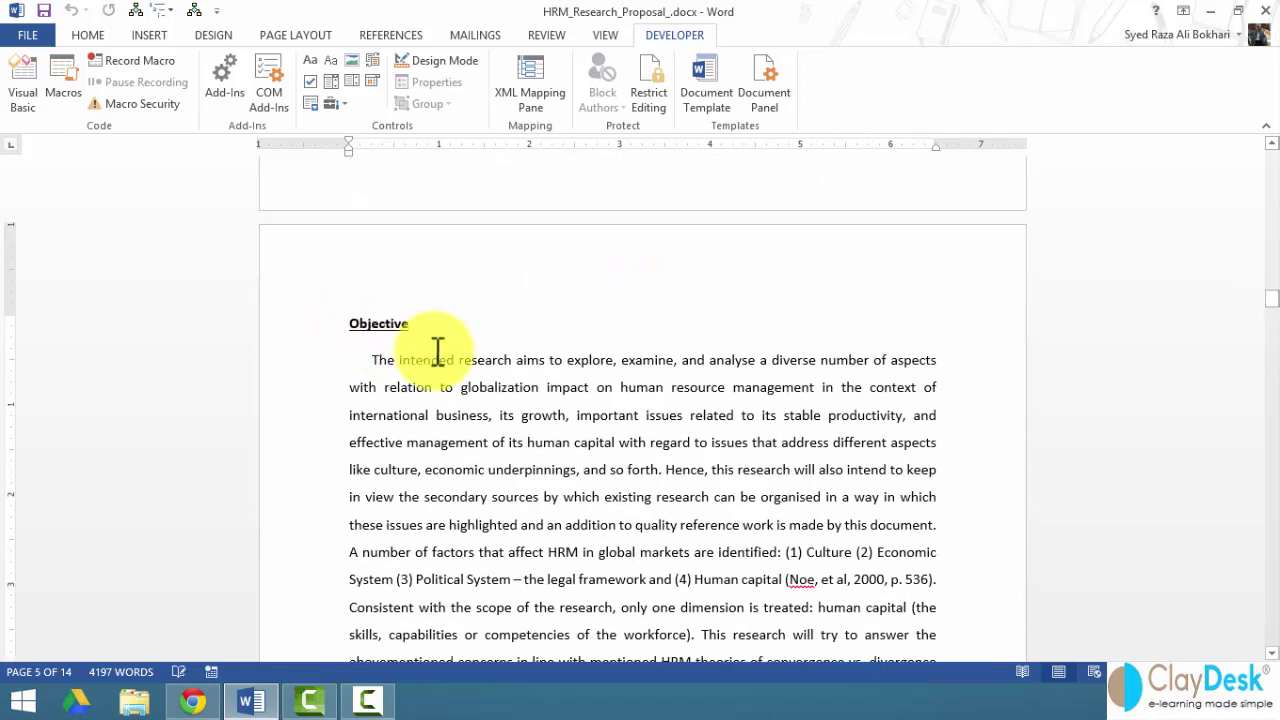
# - Insert the heading 'GLOBAL MANAGEMENT CONFERENCE' above the Objective heading
pyautogui.press('Return')
pyautogui.press('Up')
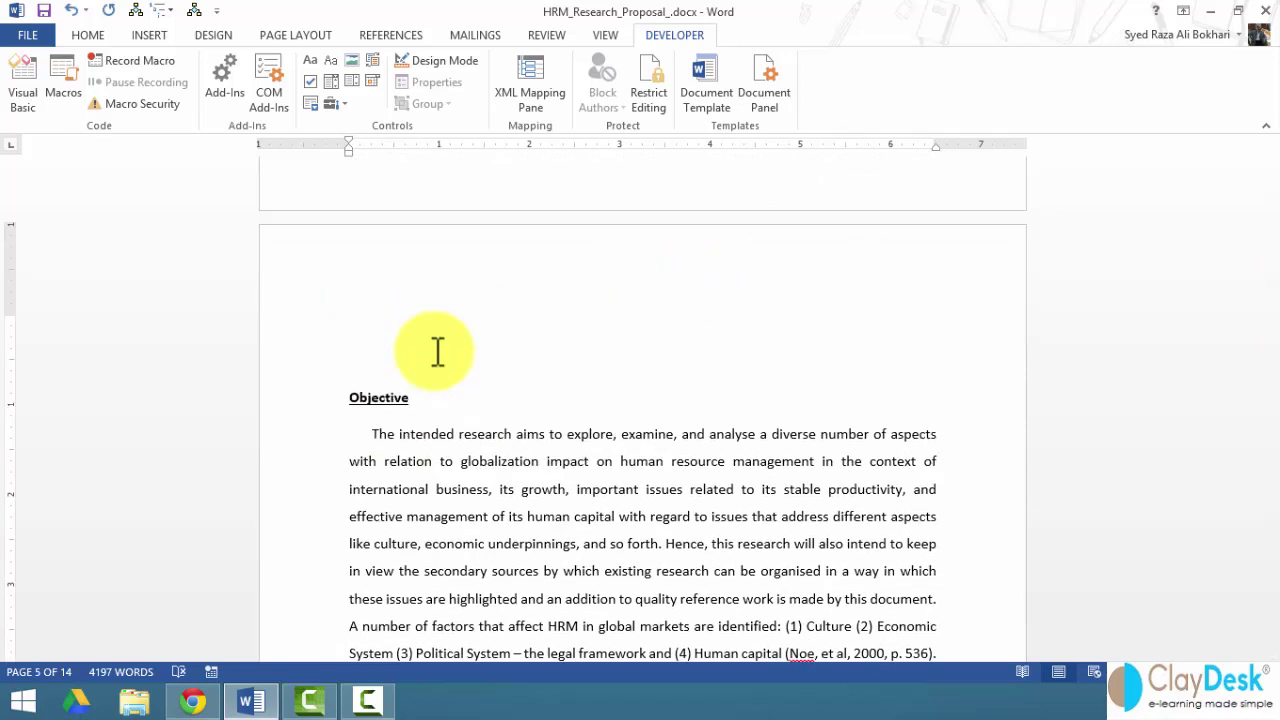
pyautogui.write('GLOBAL MANAGEMENT')
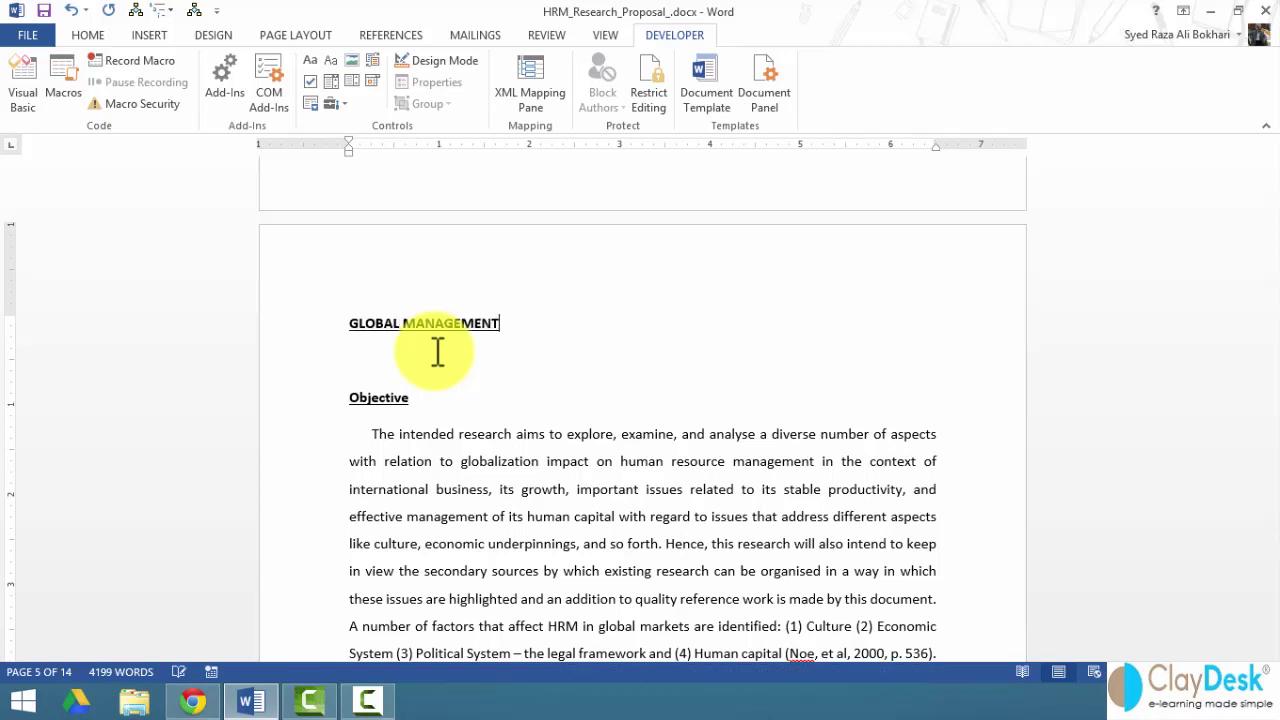
pyautogui.write('CONFERENCE')
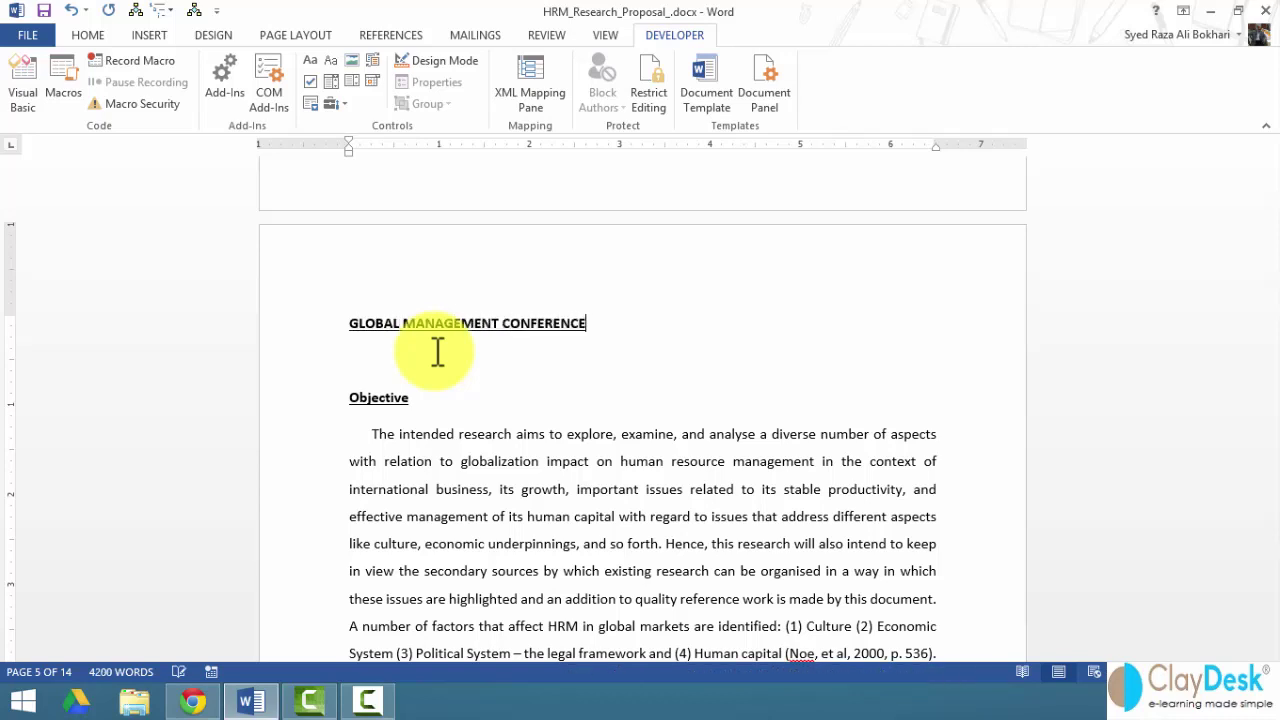
pyautogui.press('Return')
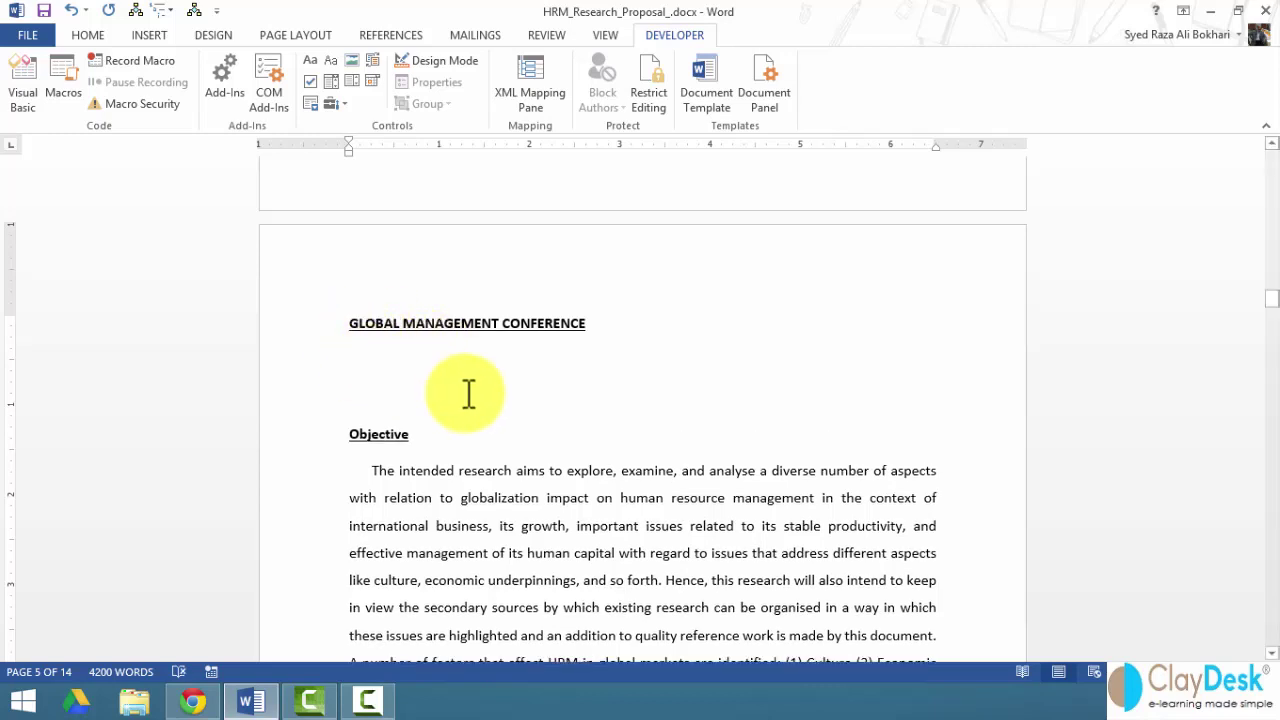
# - Add the line 'Please fill out the following form:' and a 'Name:' label followed by a tab
pyautogui.write('Please fill out the following form:')
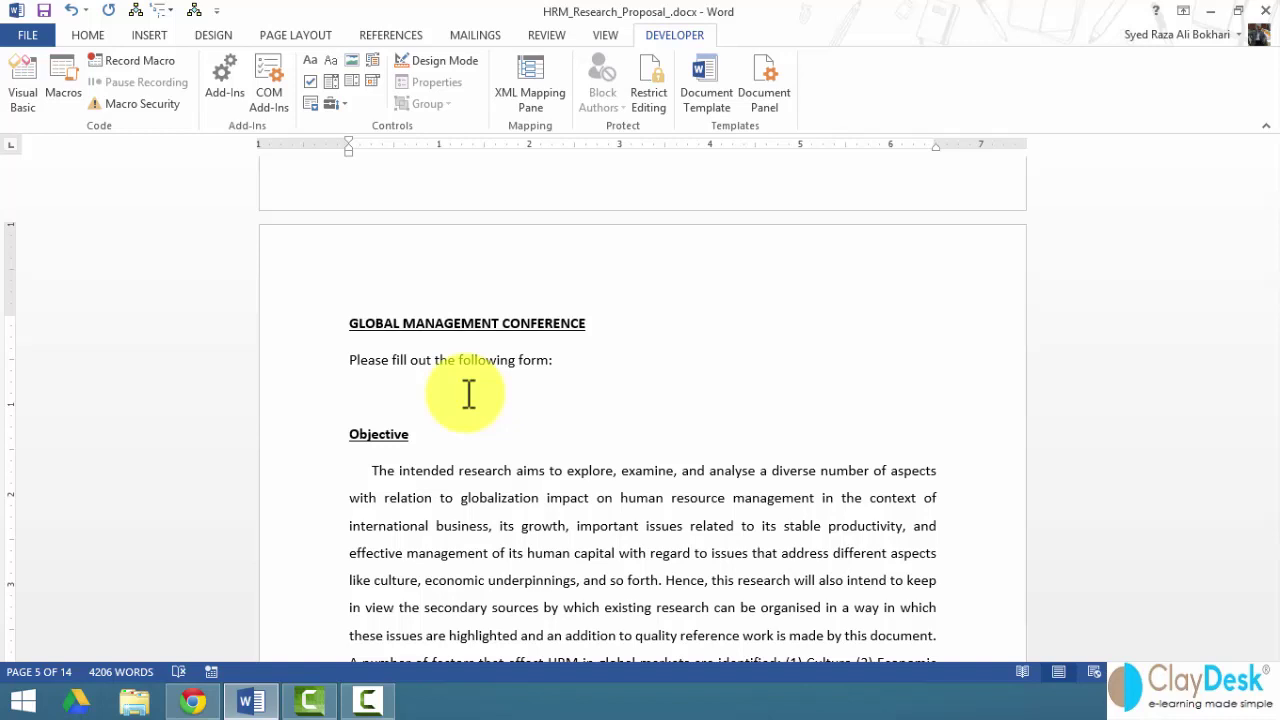
pyautogui.press('Return')
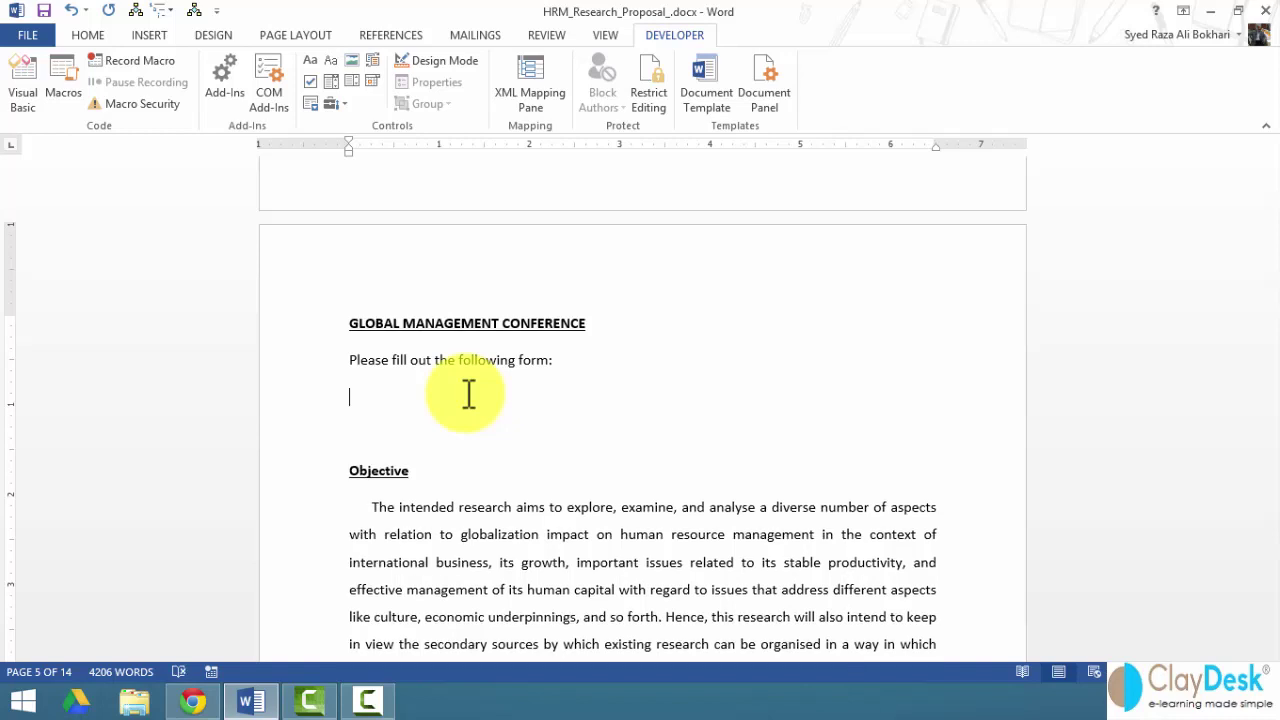
pyautogui.write('Name:')
pyautogui.press('Tab')
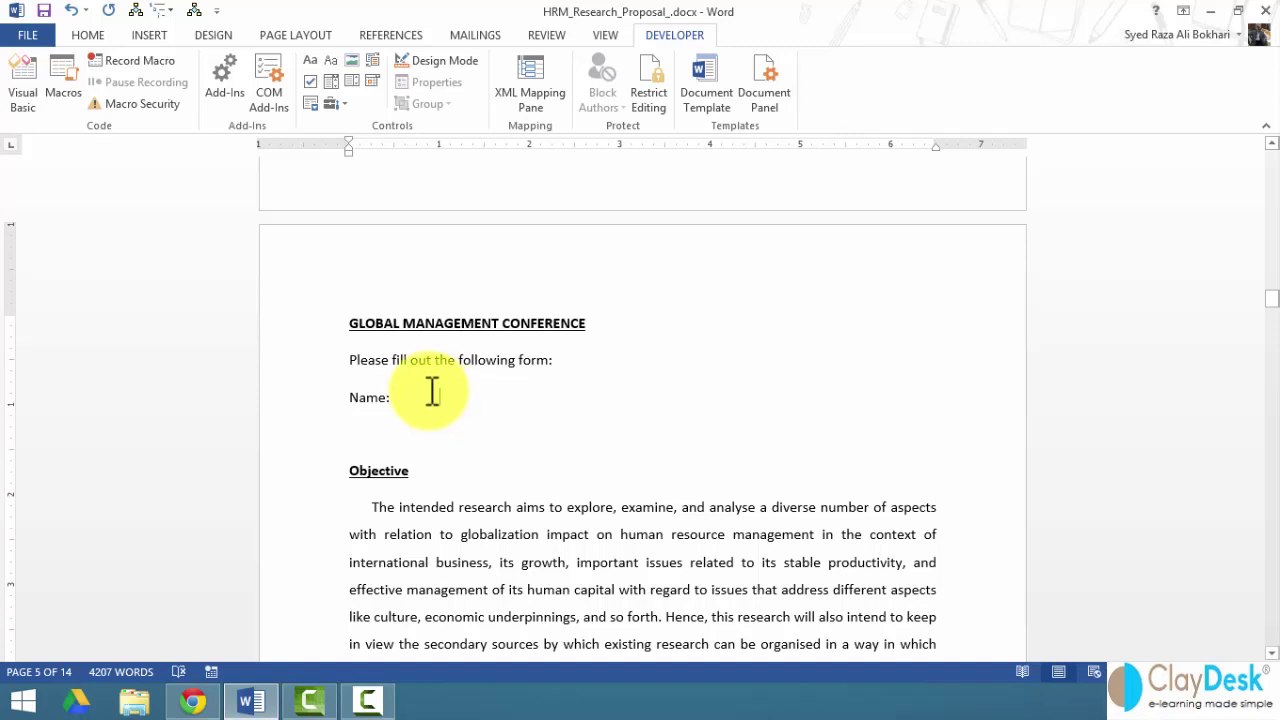
# - Open the Legacy Tools controls menu, with the cursor placed after Name:
pyautogui.click(450, 397)
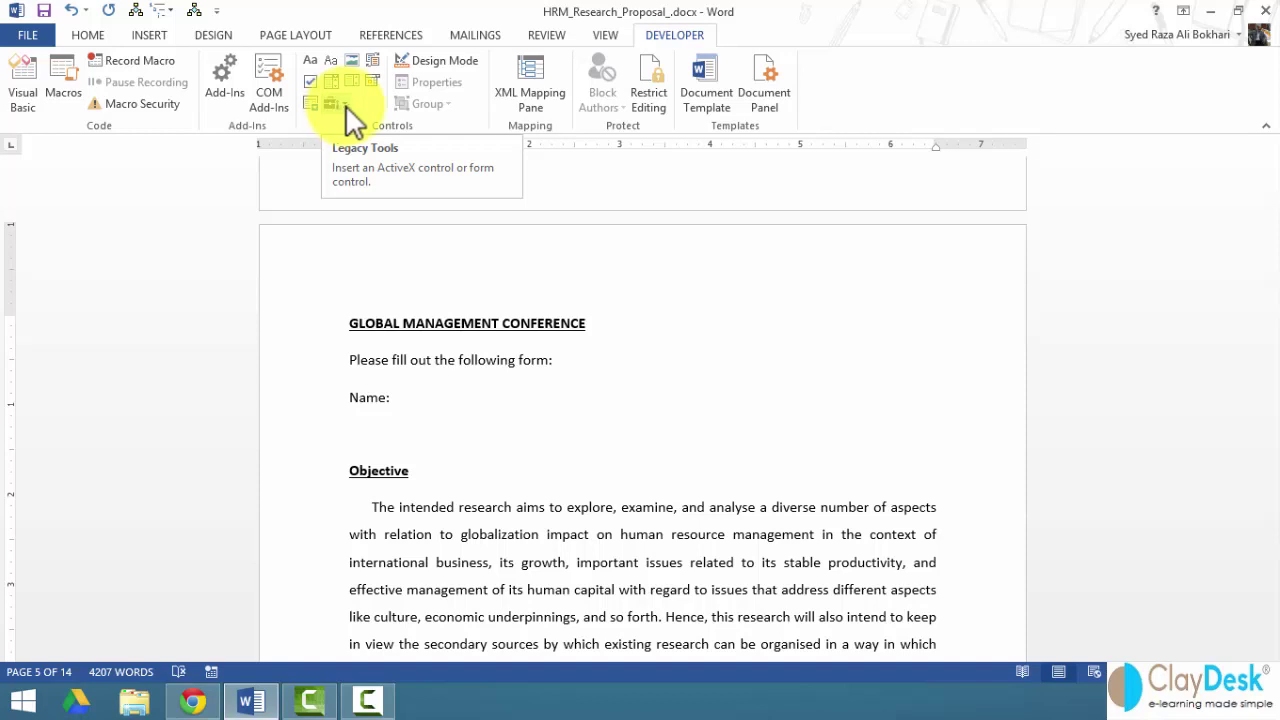
pyautogui.click(345, 104)
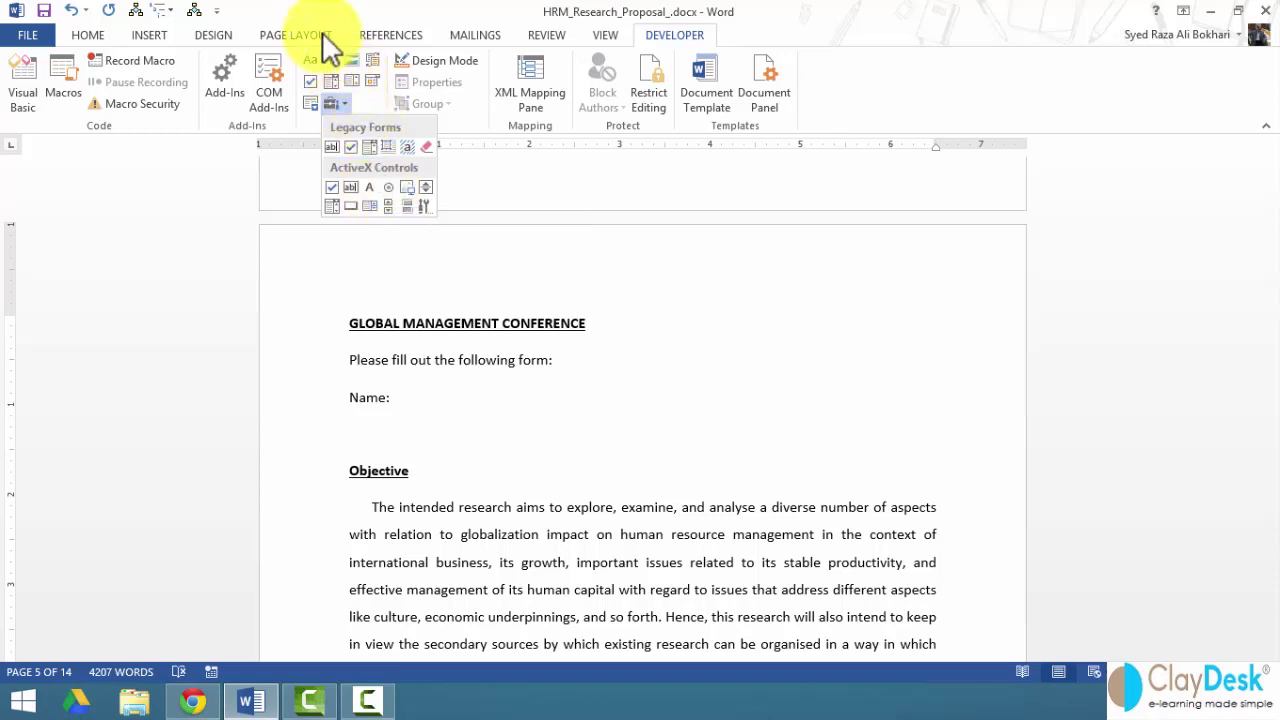
pyautogui.click(418, 400)
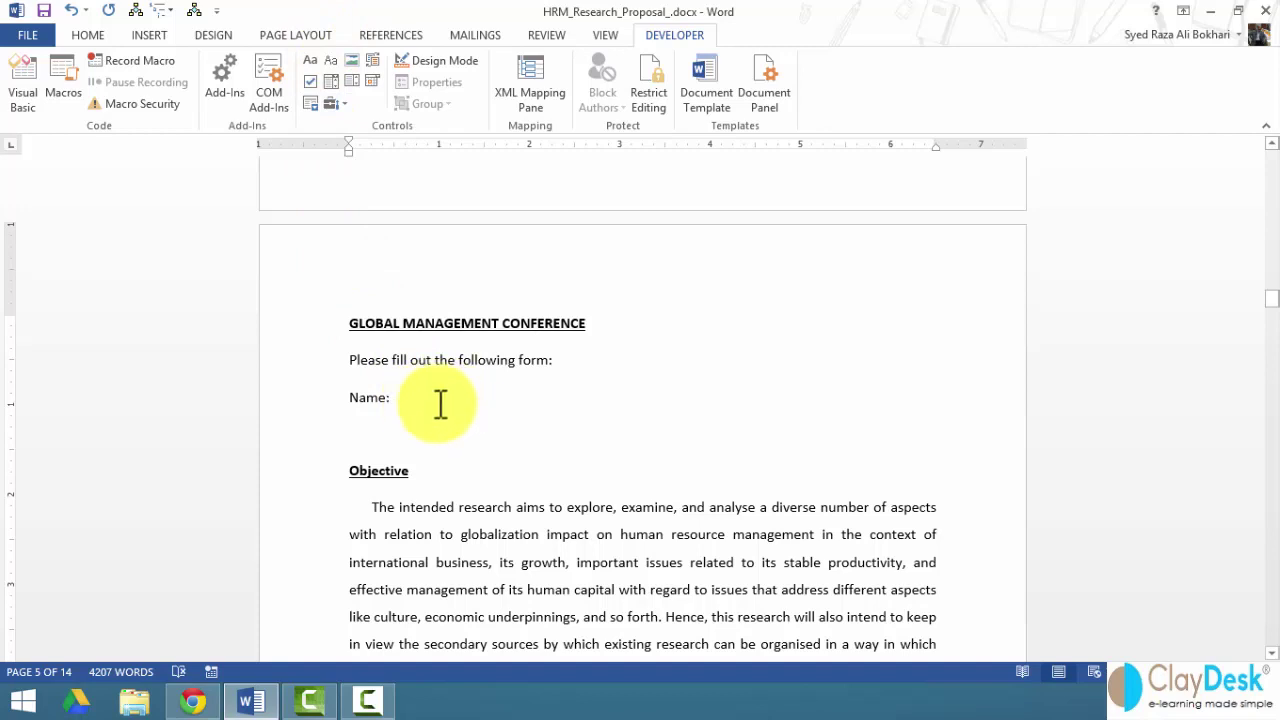
# - Insert a Plain Text content control after the Name: label and select it
pyautogui.click(327, 58)
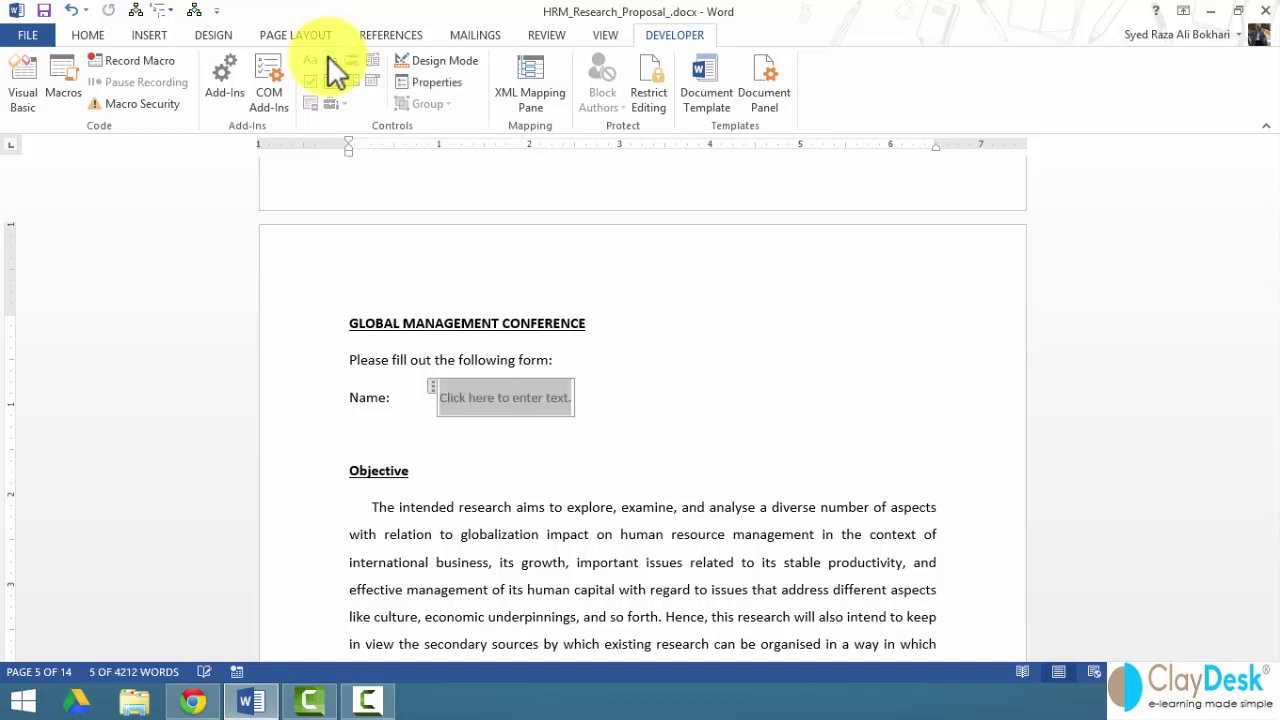
pyautogui.click(491, 398)
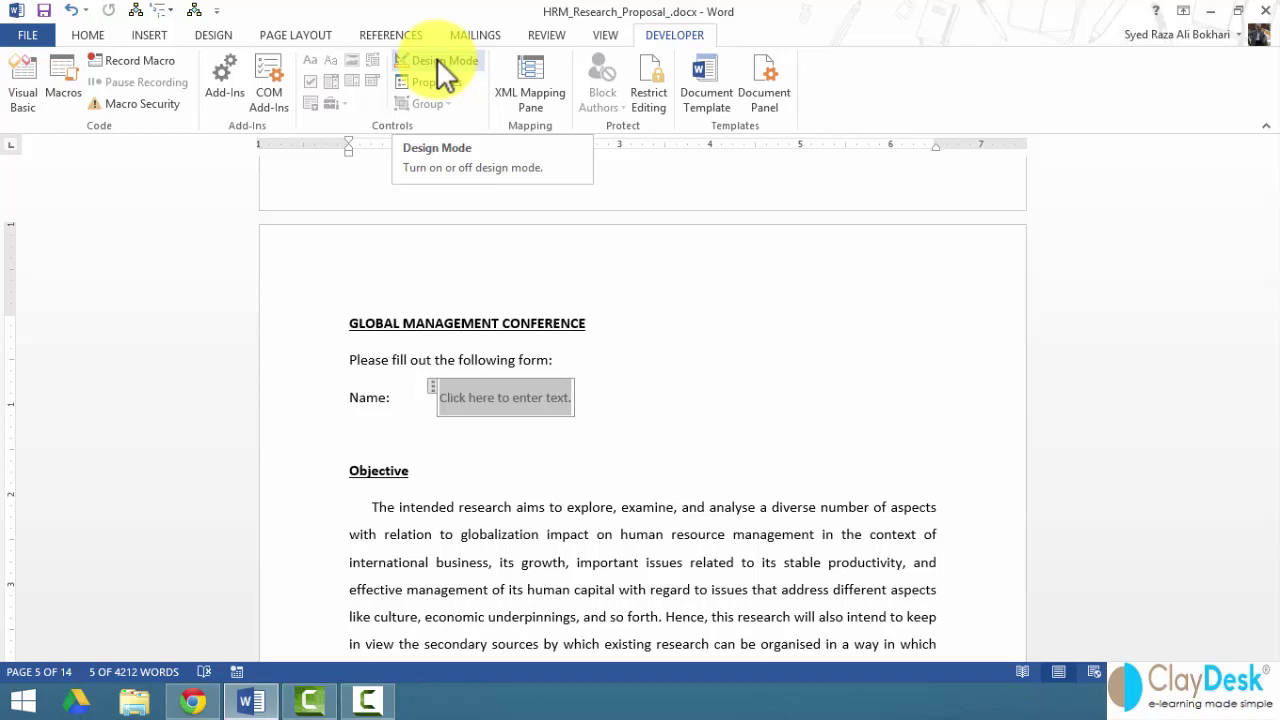
# - Turn on Design Mode and bring up the context menu of the Name content control
pyautogui.click(437, 60)
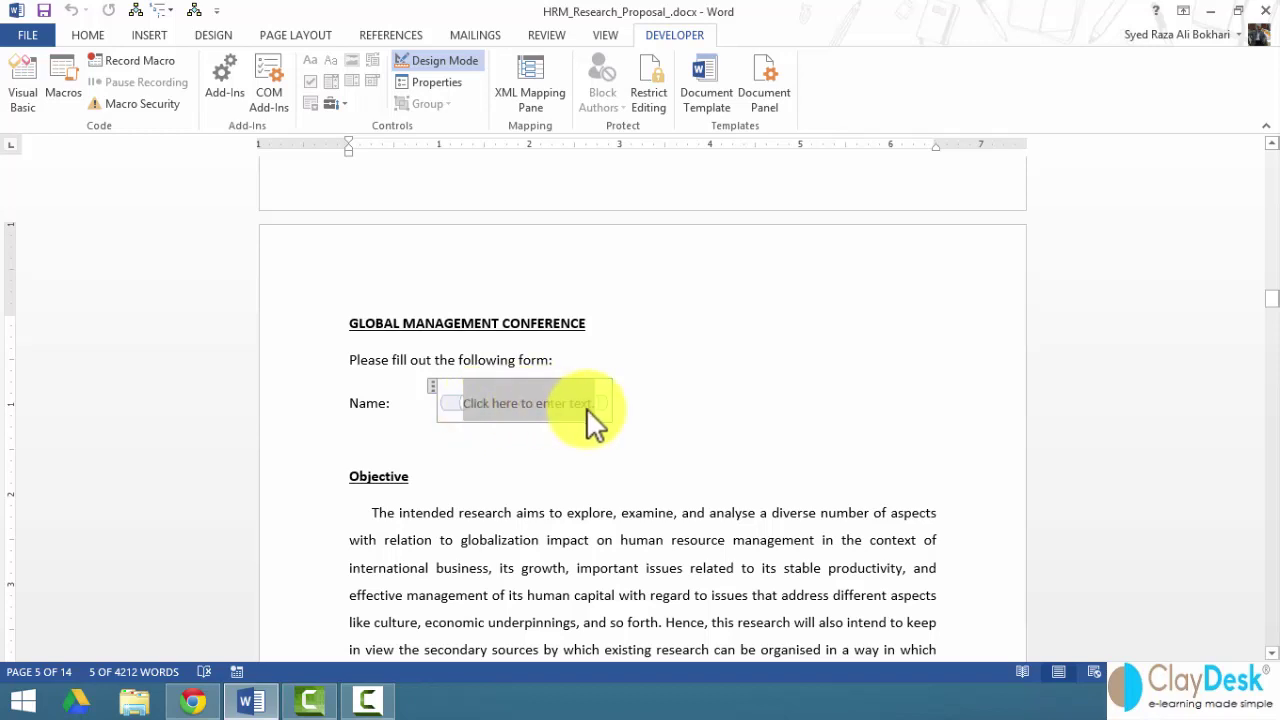
pyautogui.click(664, 400)
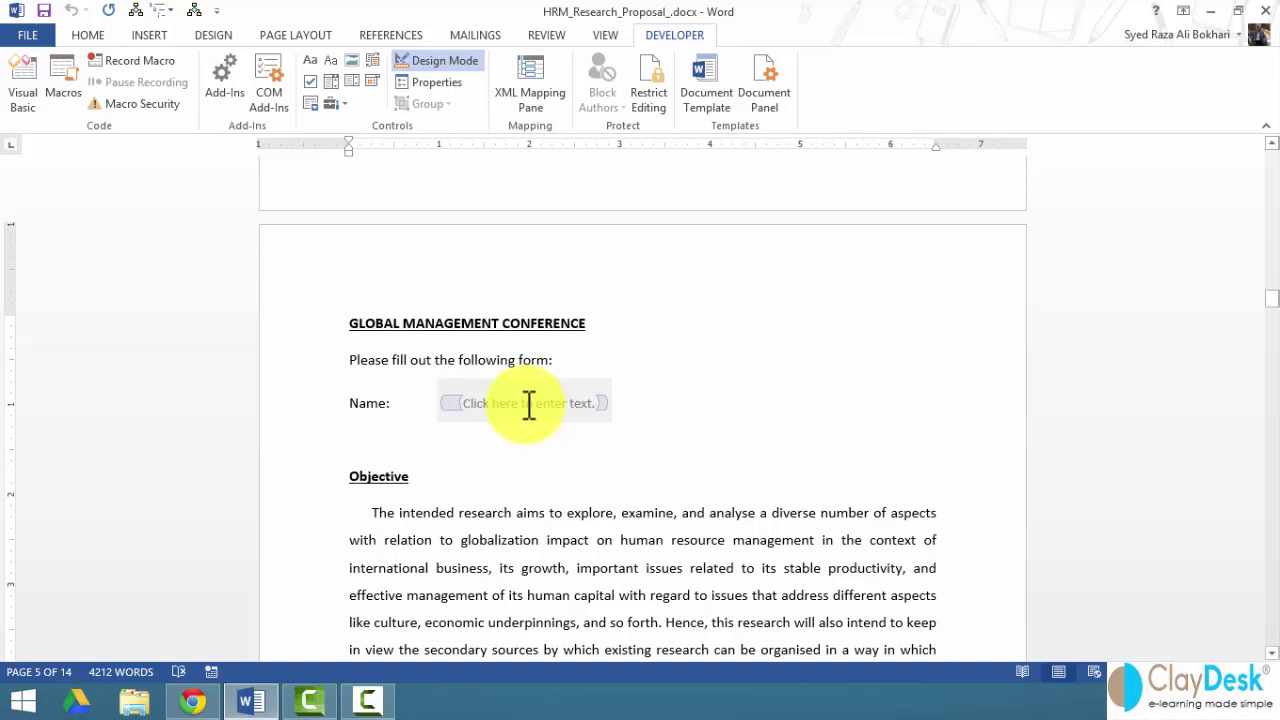
pyautogui.rightClick(508, 405)
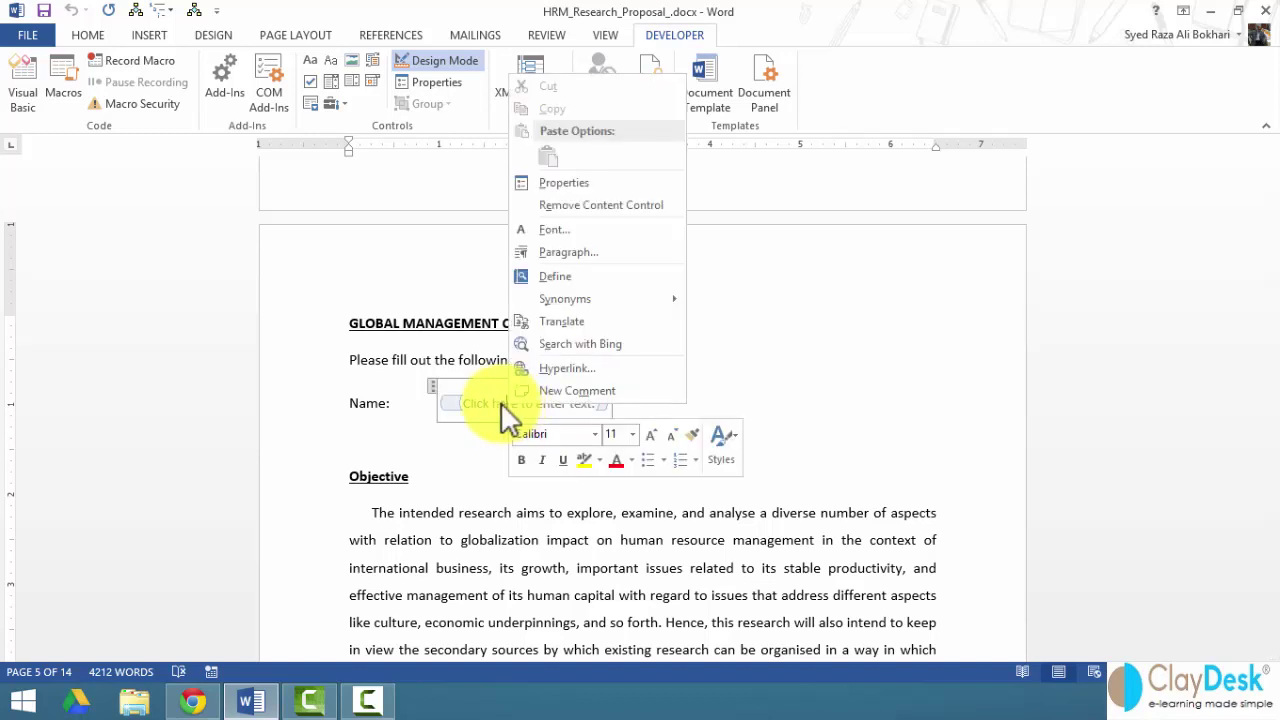
# - Open the Name control's properties, title it 'Name' and keep the Bounding Box display
pyautogui.click(430, 61)
pyautogui.click(569, 183)
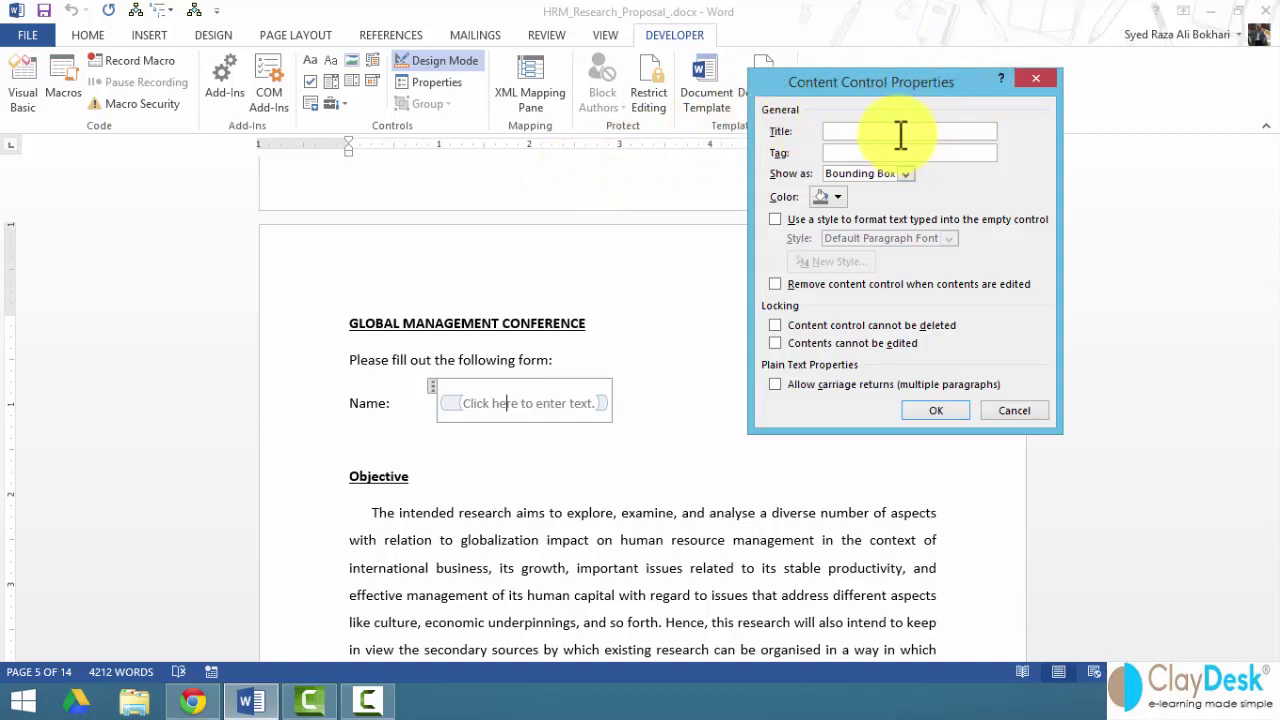
pyautogui.write('Name')
pyautogui.click(928, 153)
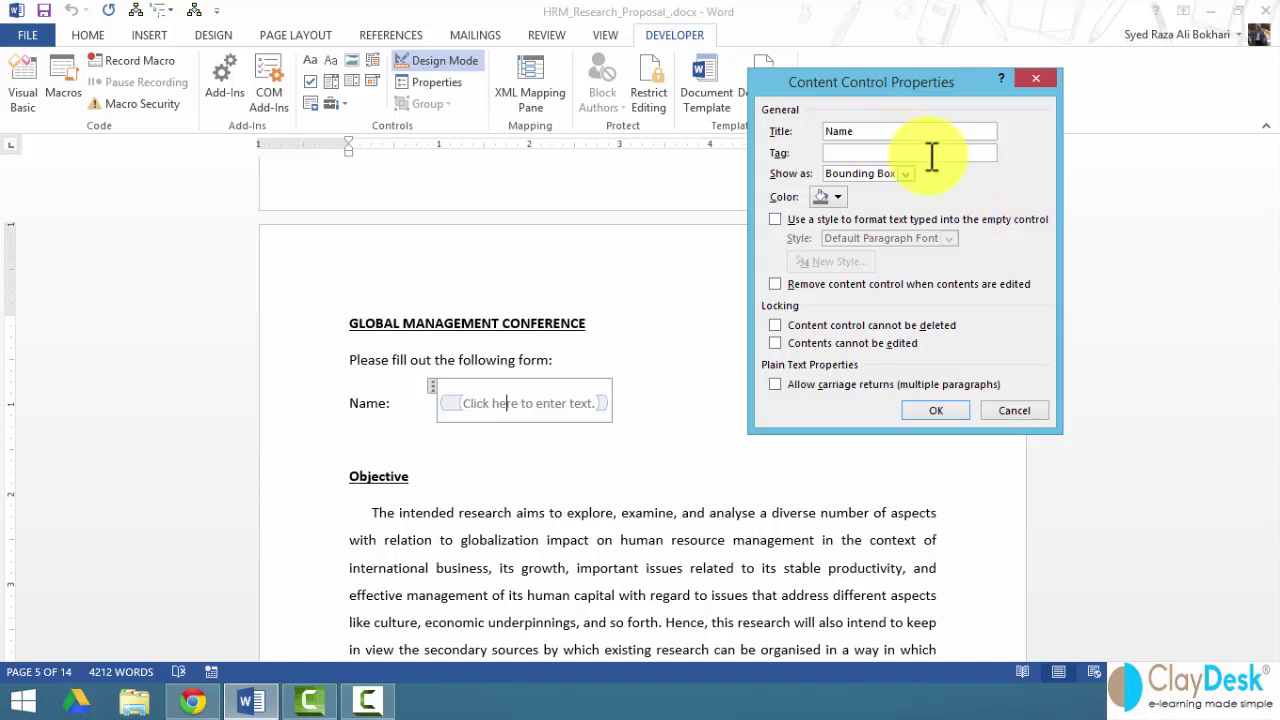
pyautogui.click(906, 173)
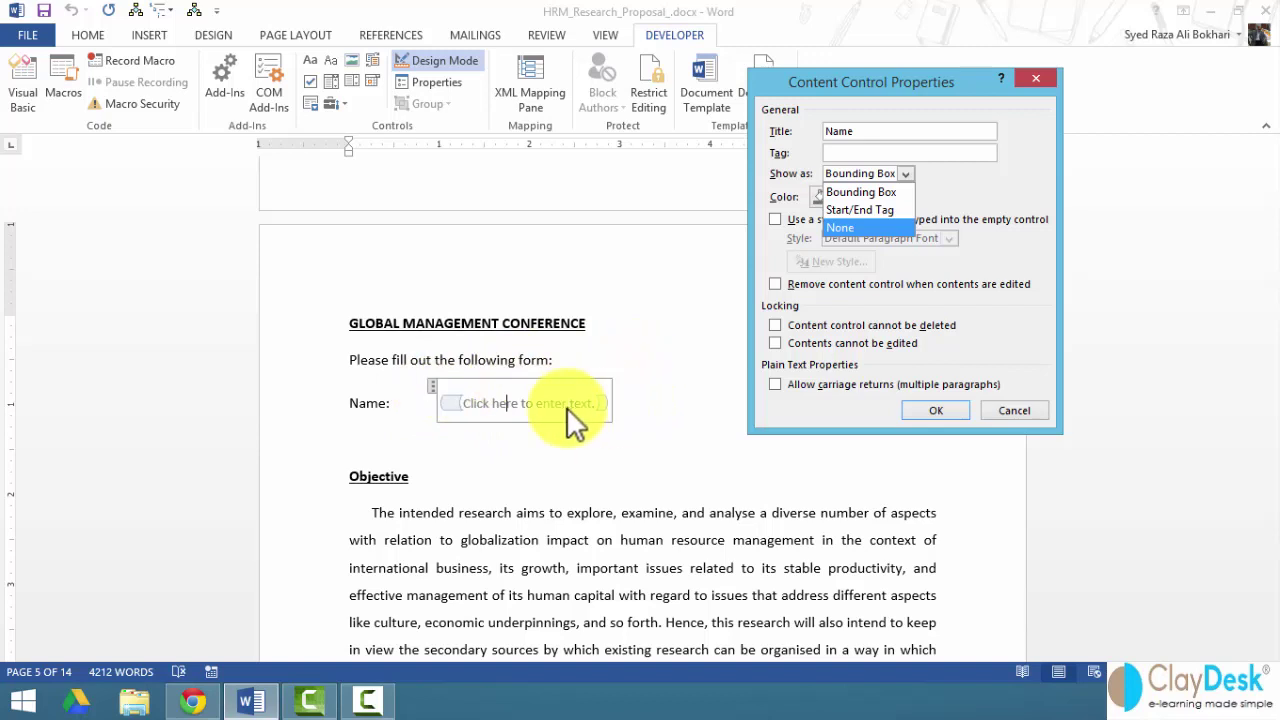
pyautogui.click(854, 193)
# - Try the colour, style and deletion-lock options, leave them unchanged, and confirm
pyautogui.click(836, 198)
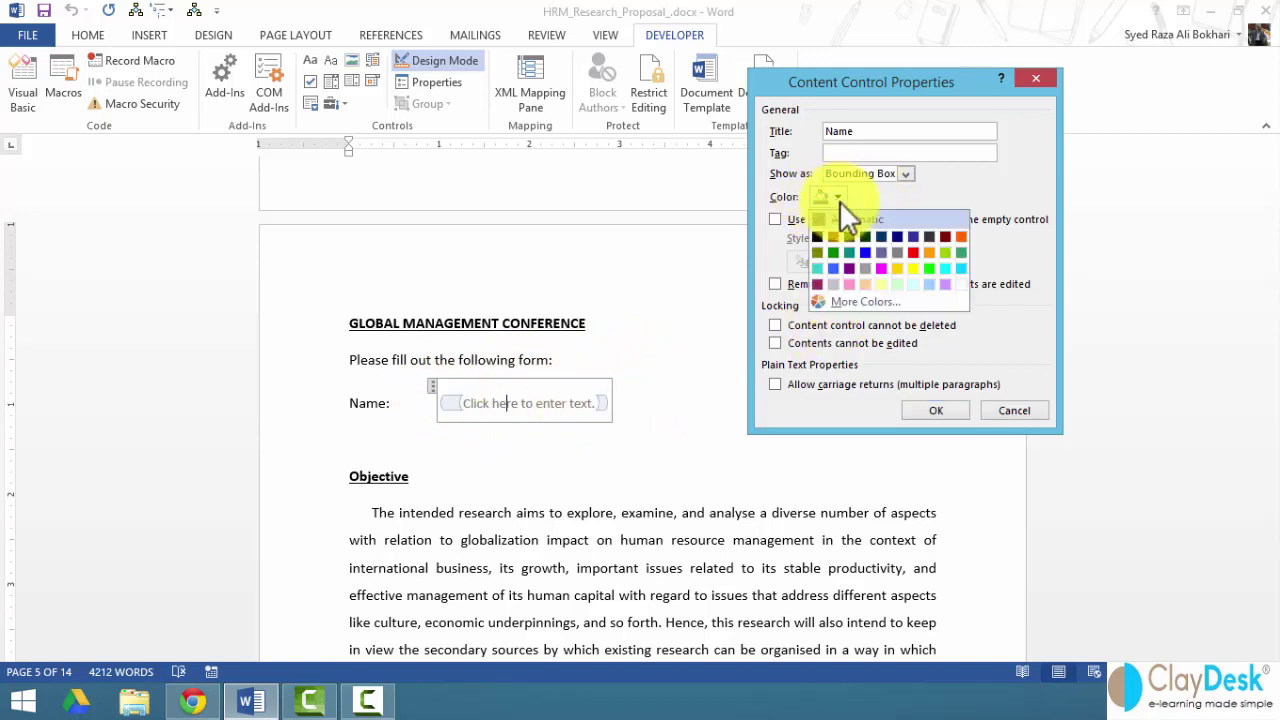
pyautogui.click(837, 197)
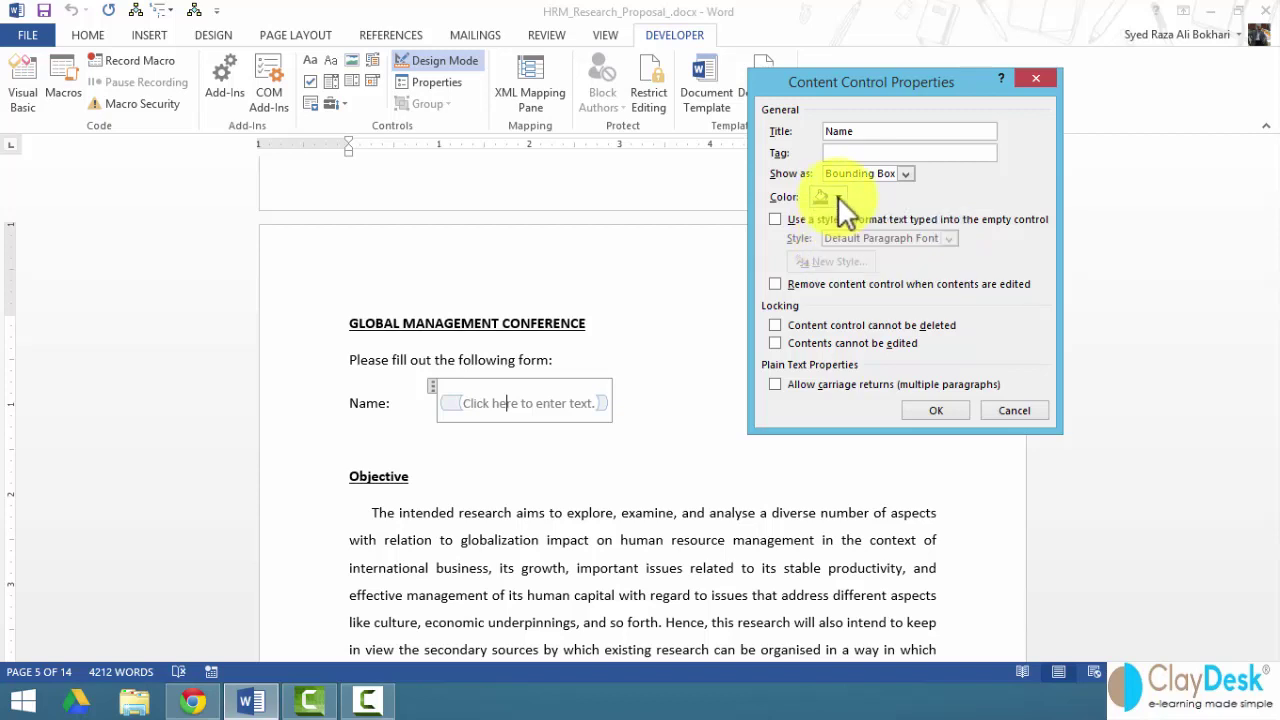
pyautogui.click(775, 219)
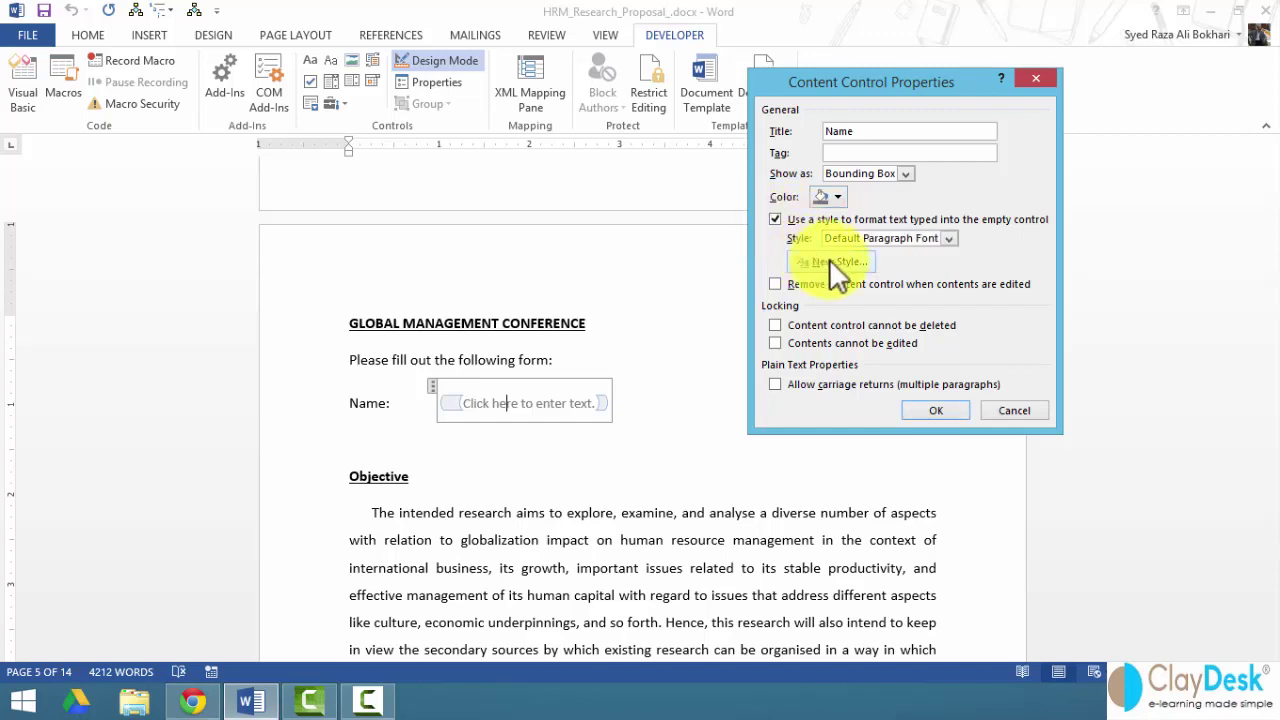
pyautogui.click(947, 238)
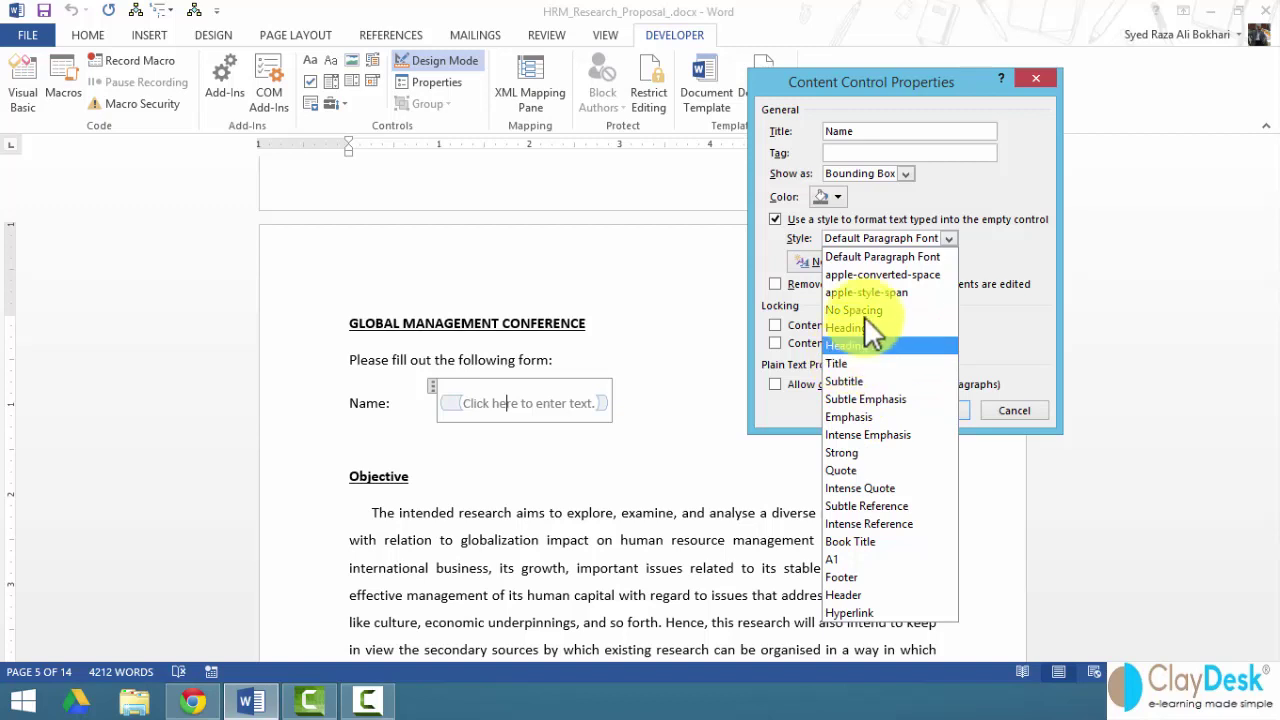
pyautogui.click(777, 218)
pyautogui.click(777, 218)
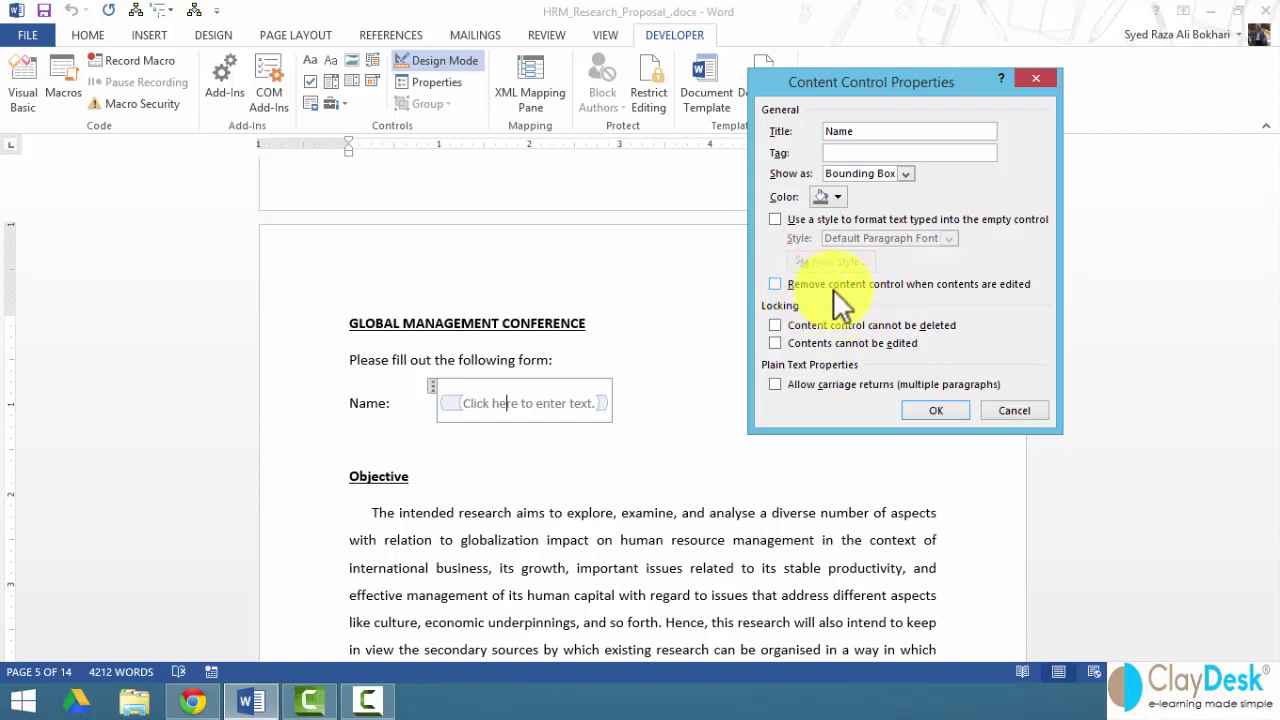
pyautogui.click(774, 325)
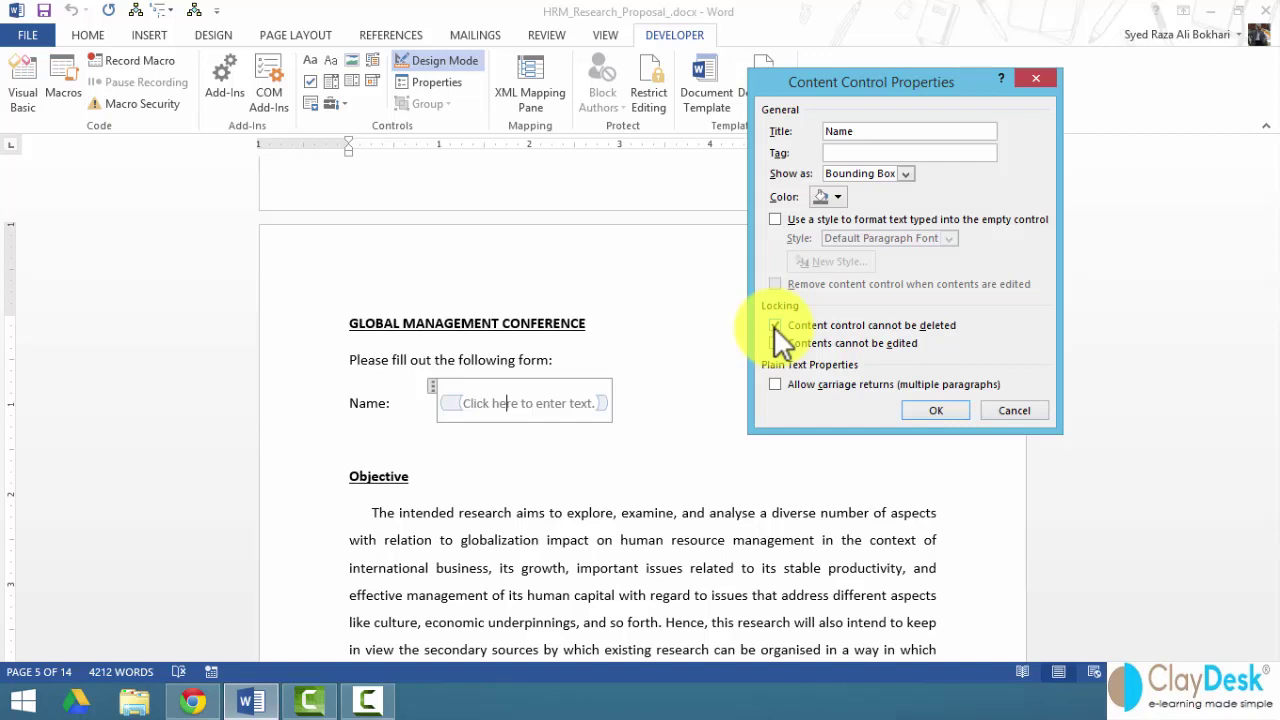
pyautogui.click(774, 325)
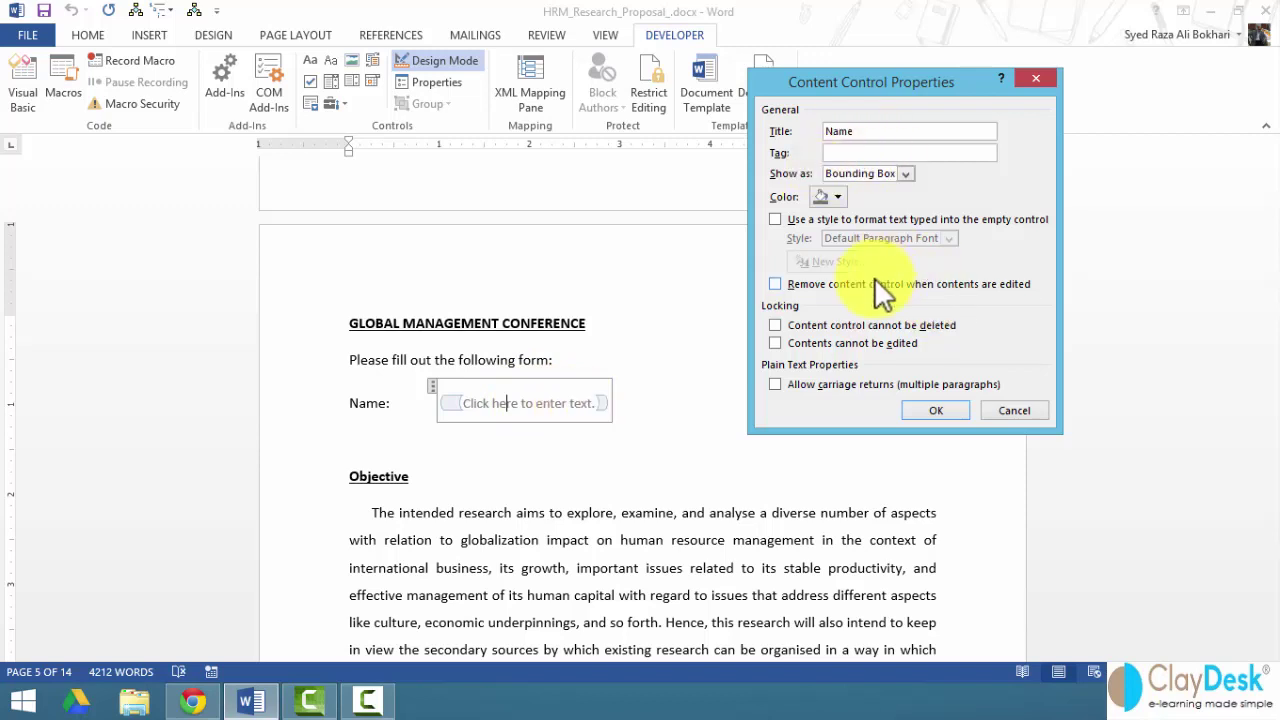
pyautogui.click(940, 410)
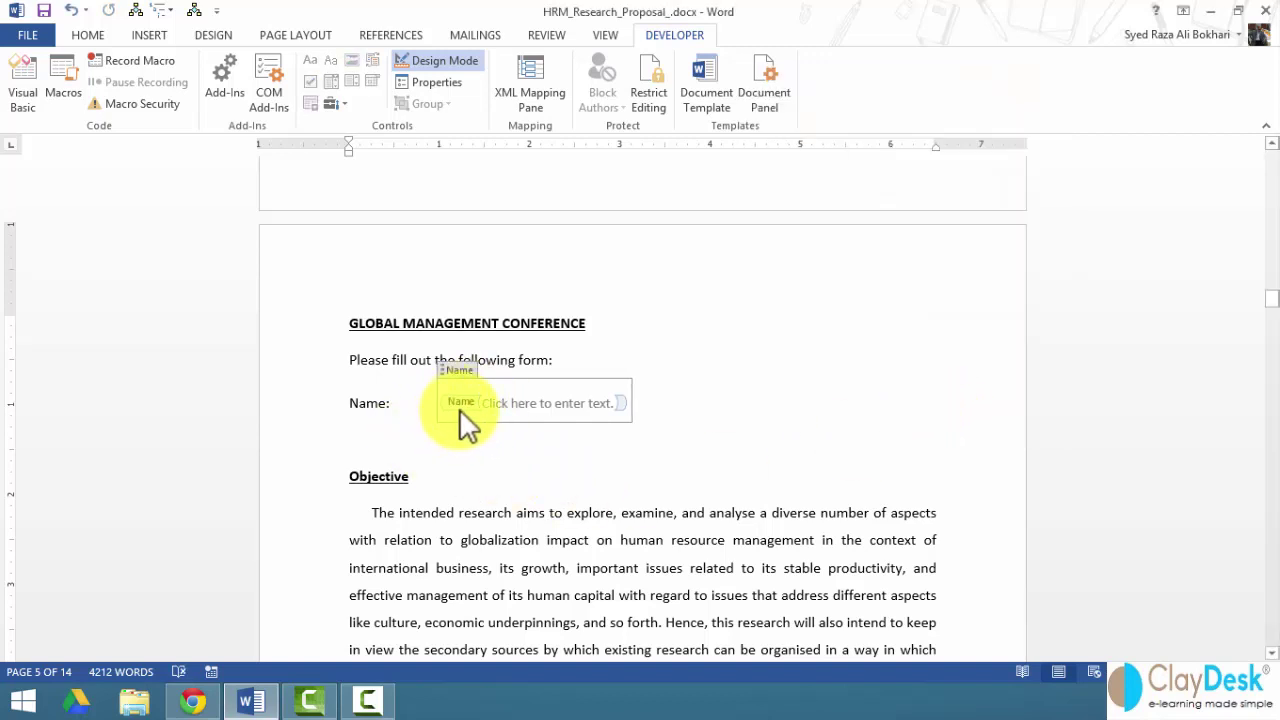
# - Add a 'Location:' label followed by a tab on a new line below Name
pyautogui.click(515, 407)
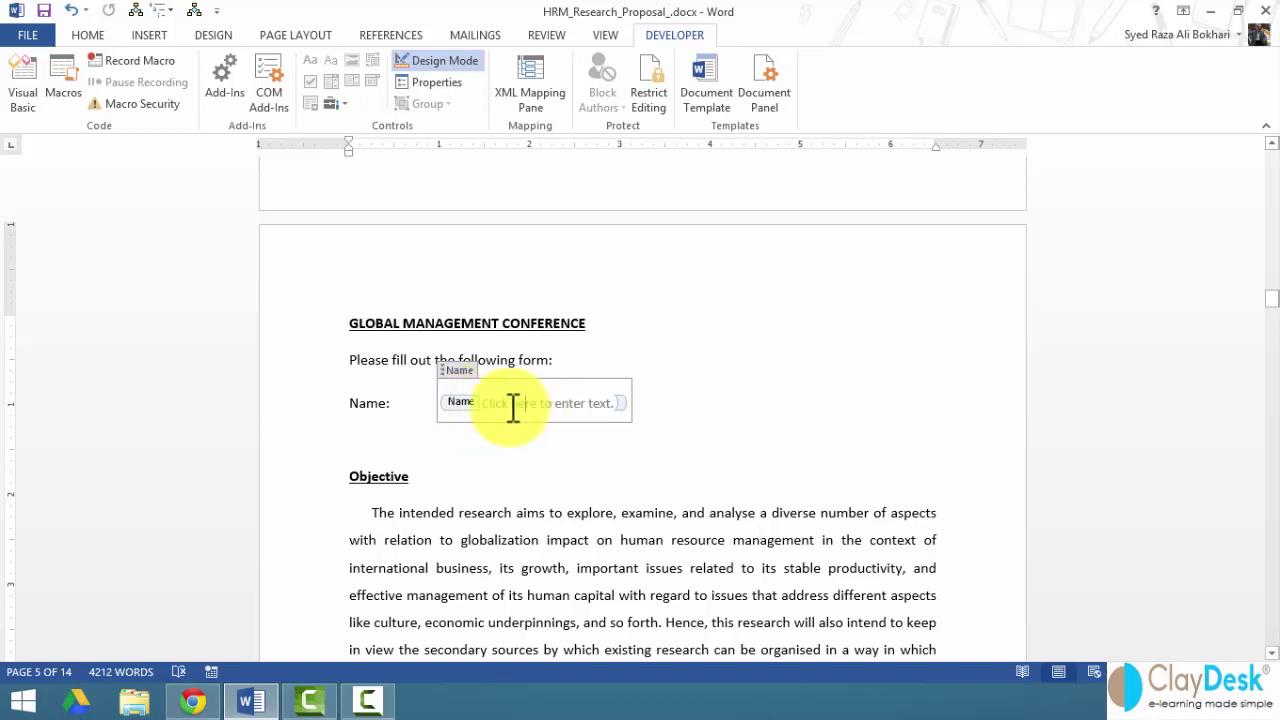
pyautogui.click(671, 407)
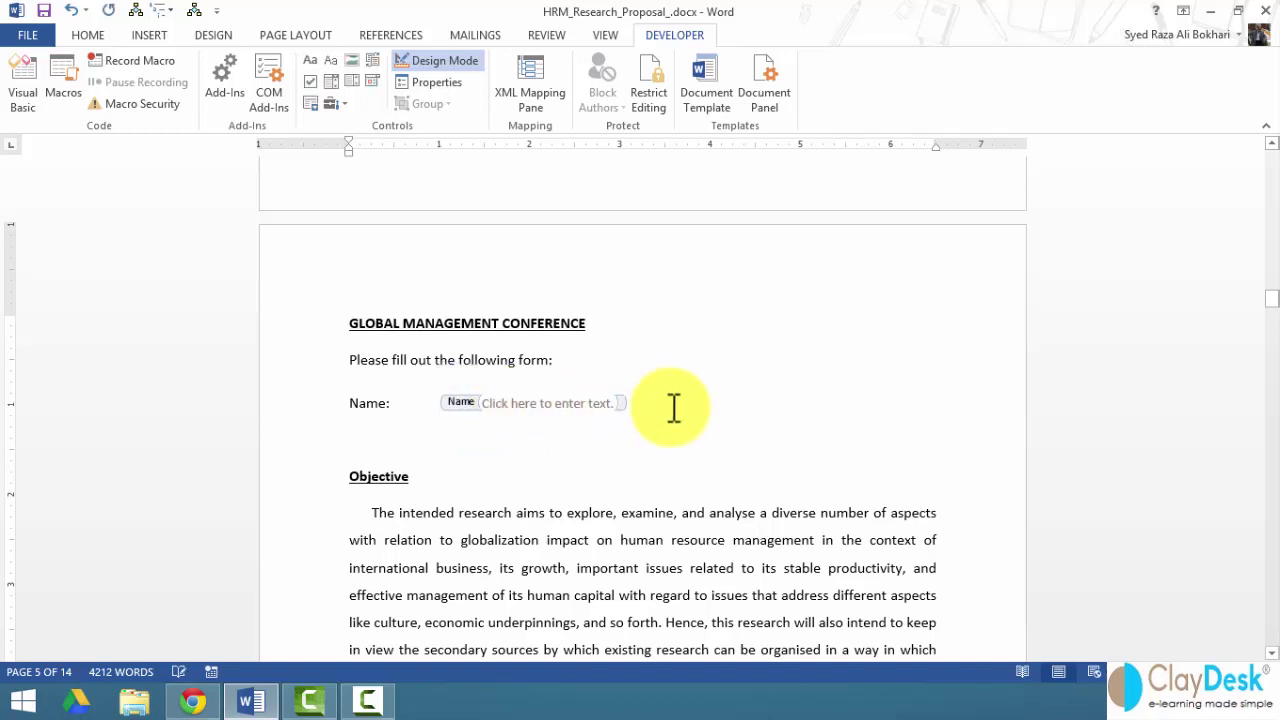
pyautogui.press('Return')
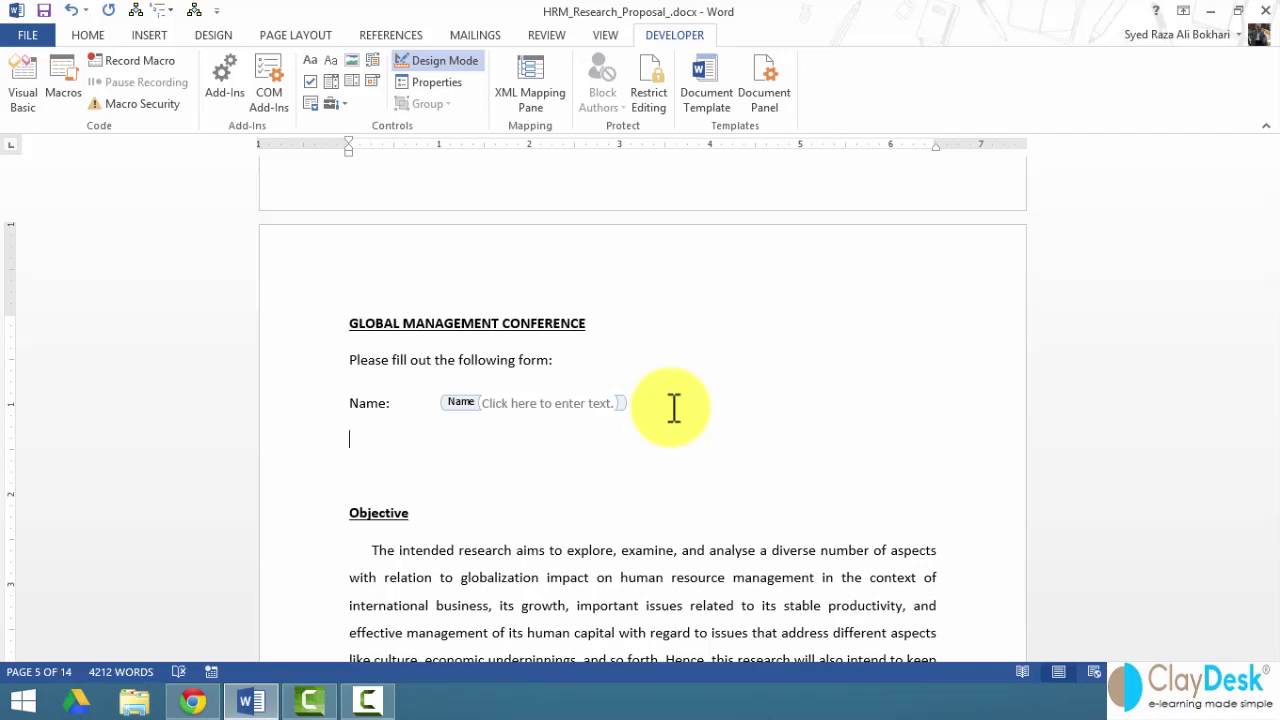
pyautogui.write('Location:')
pyautogui.press('Tab')
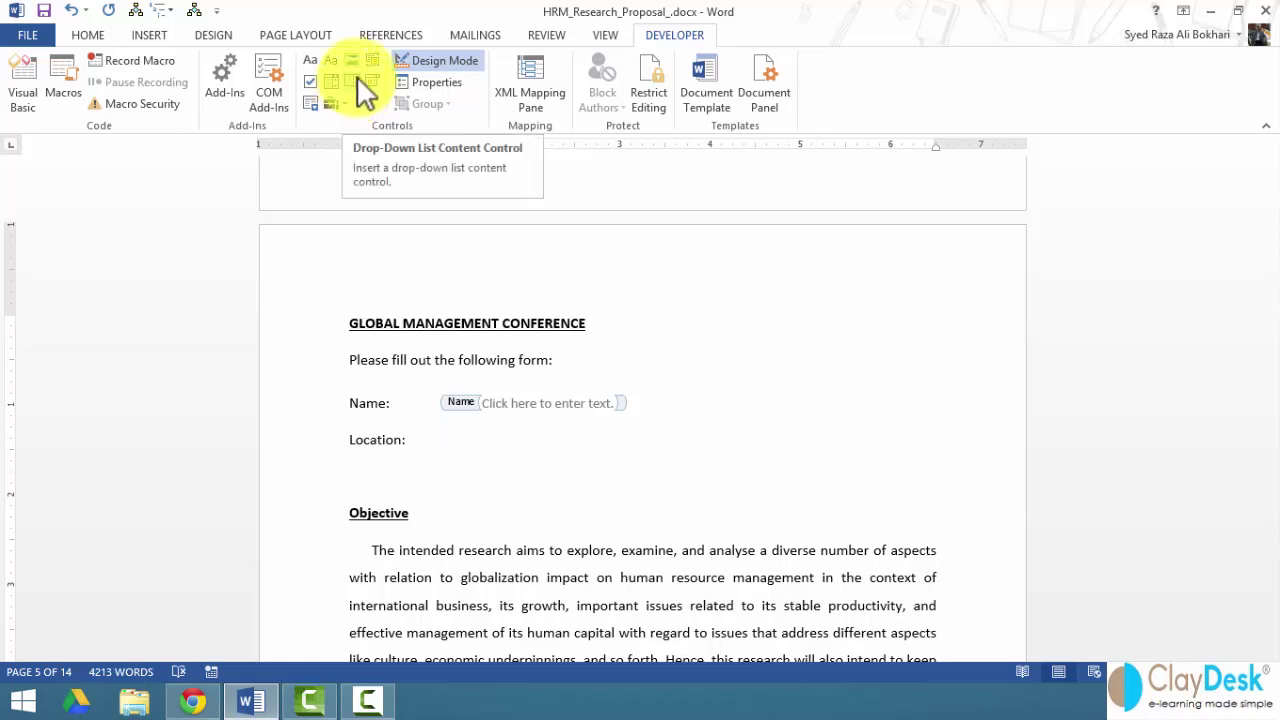
# - Insert a drop-down list control after Location:, title it 'Select location', and start adding a choice
pyautogui.click(364, 92)
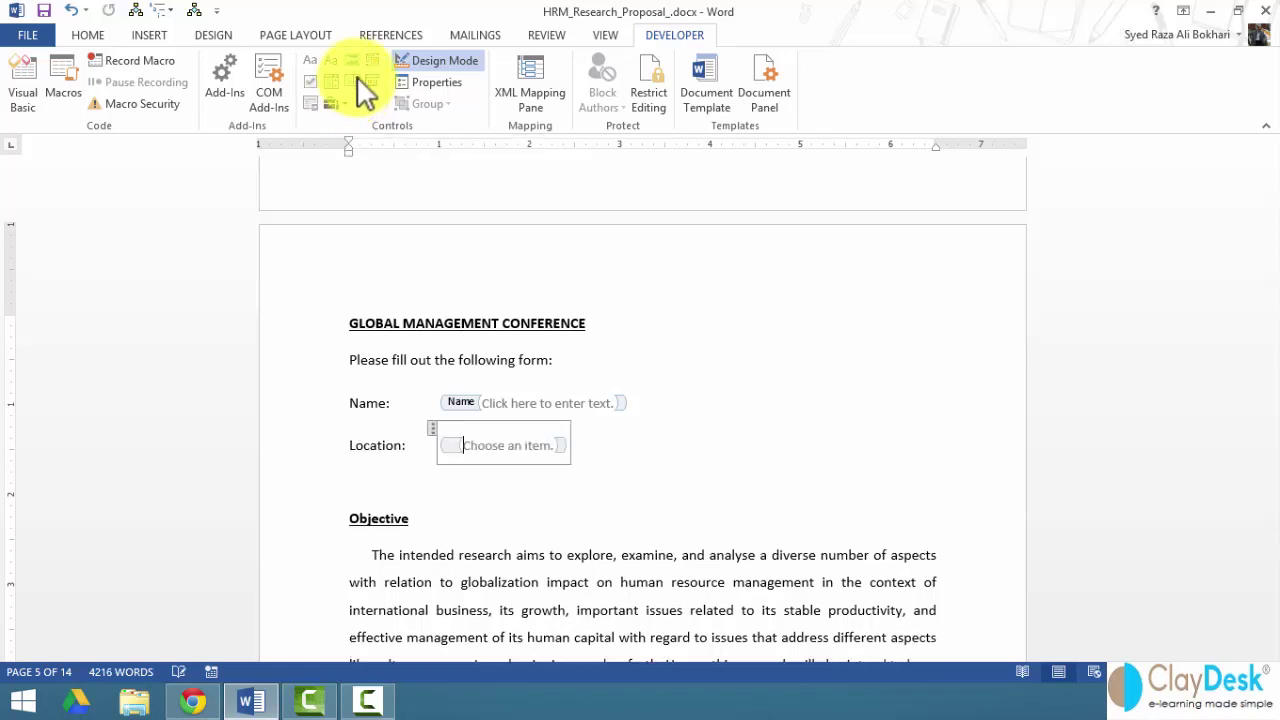
pyautogui.click(516, 448)
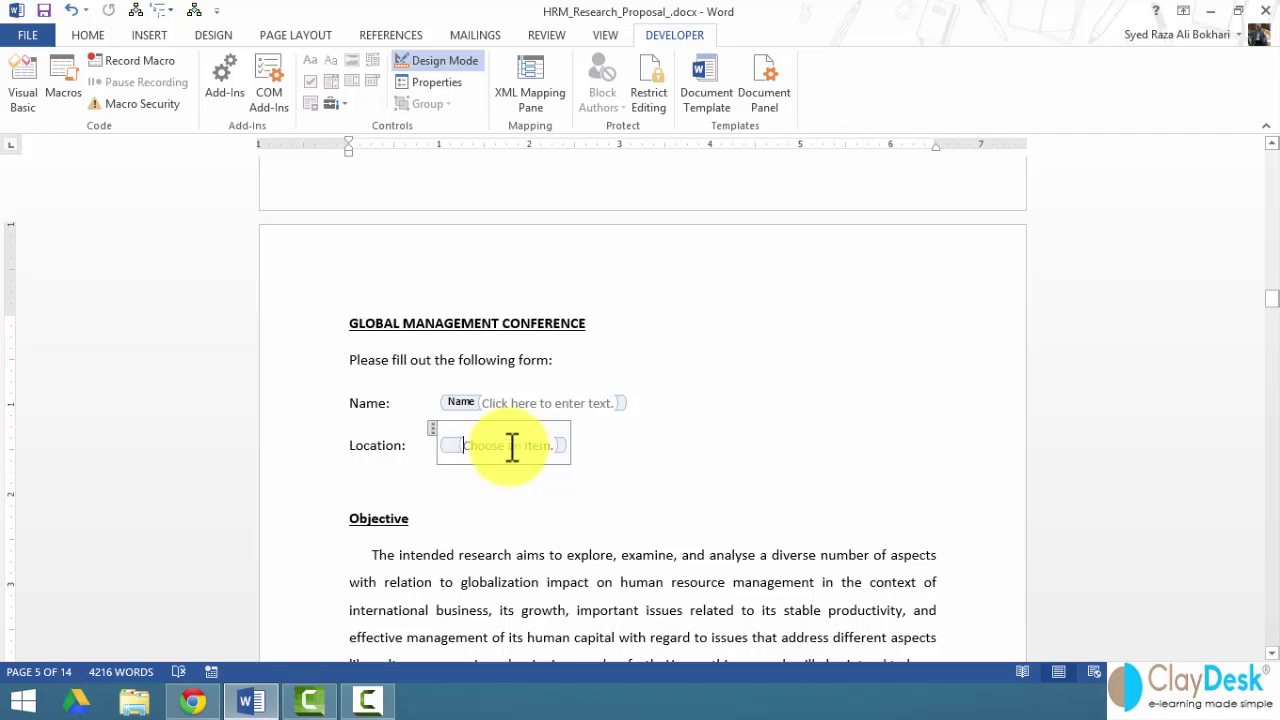
pyautogui.rightClick(512, 447)
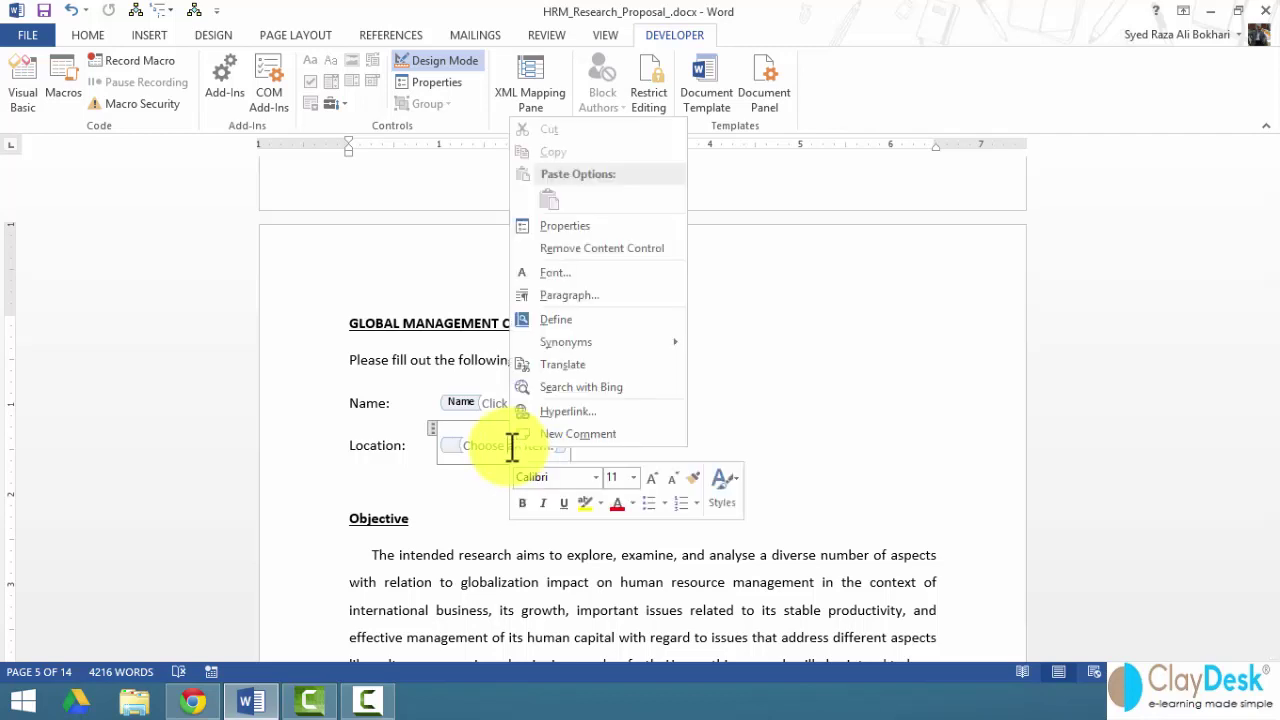
pyautogui.click(581, 226)
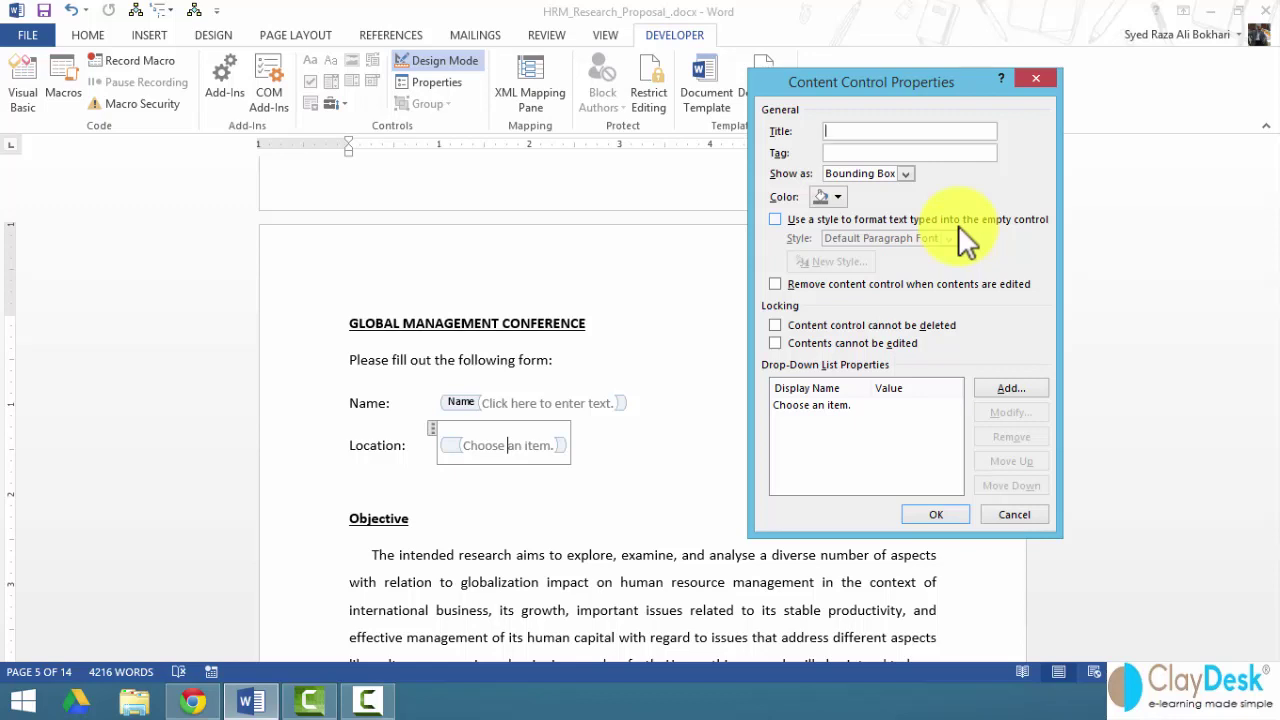
pyautogui.write('Select location')
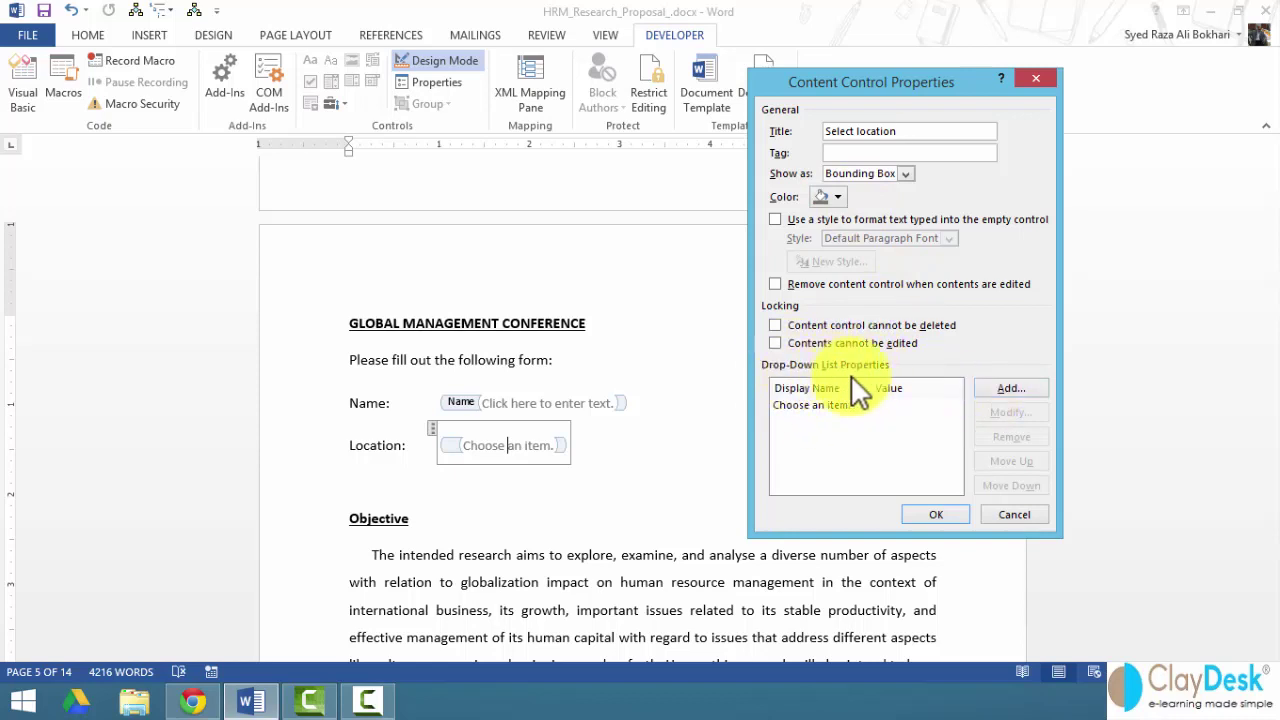
pyautogui.click(1012, 389)
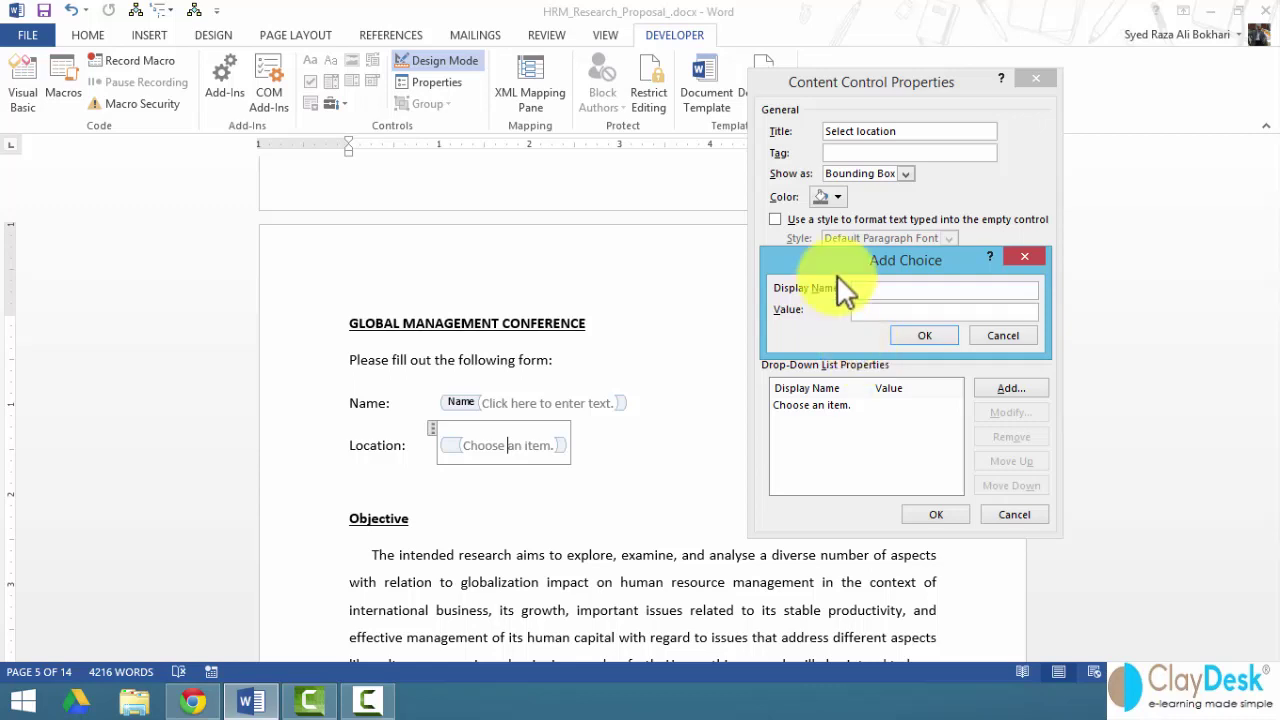
# - Add New York, Austin and San Francisco as Location choices and confirm the control's properties
pyautogui.write('New York')
pyautogui.click(925, 336)
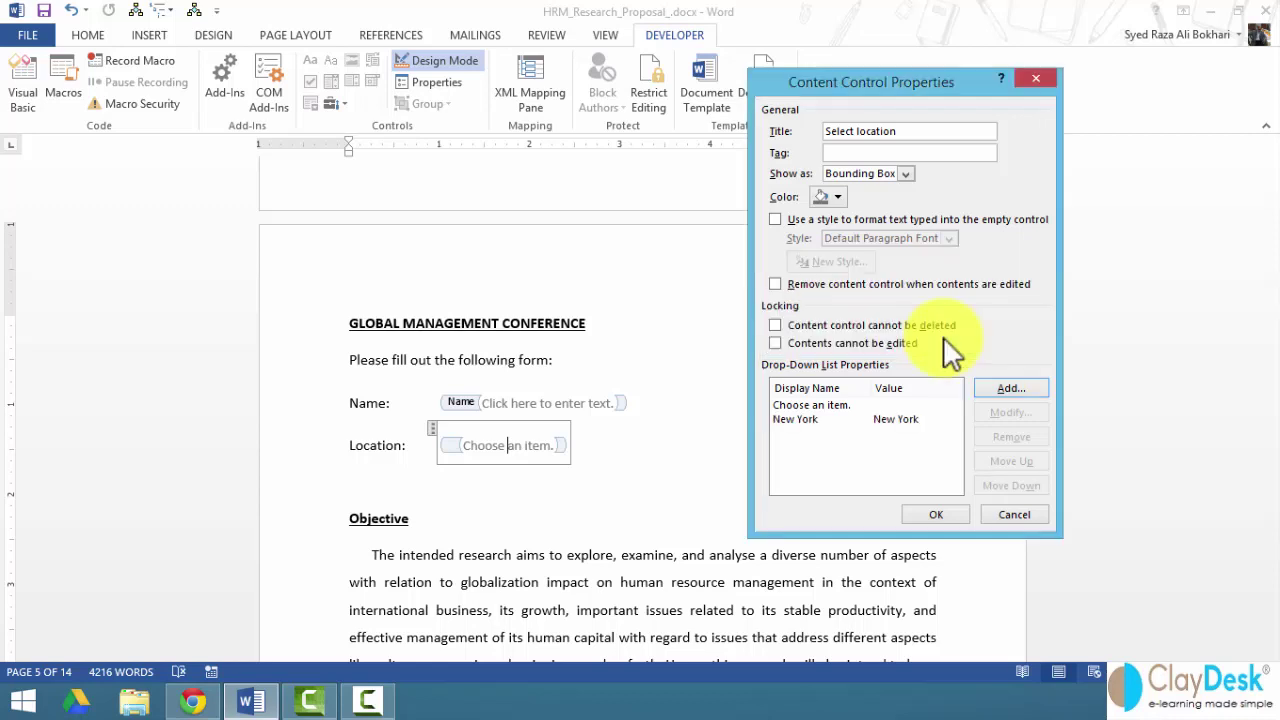
pyautogui.click(1003, 391)
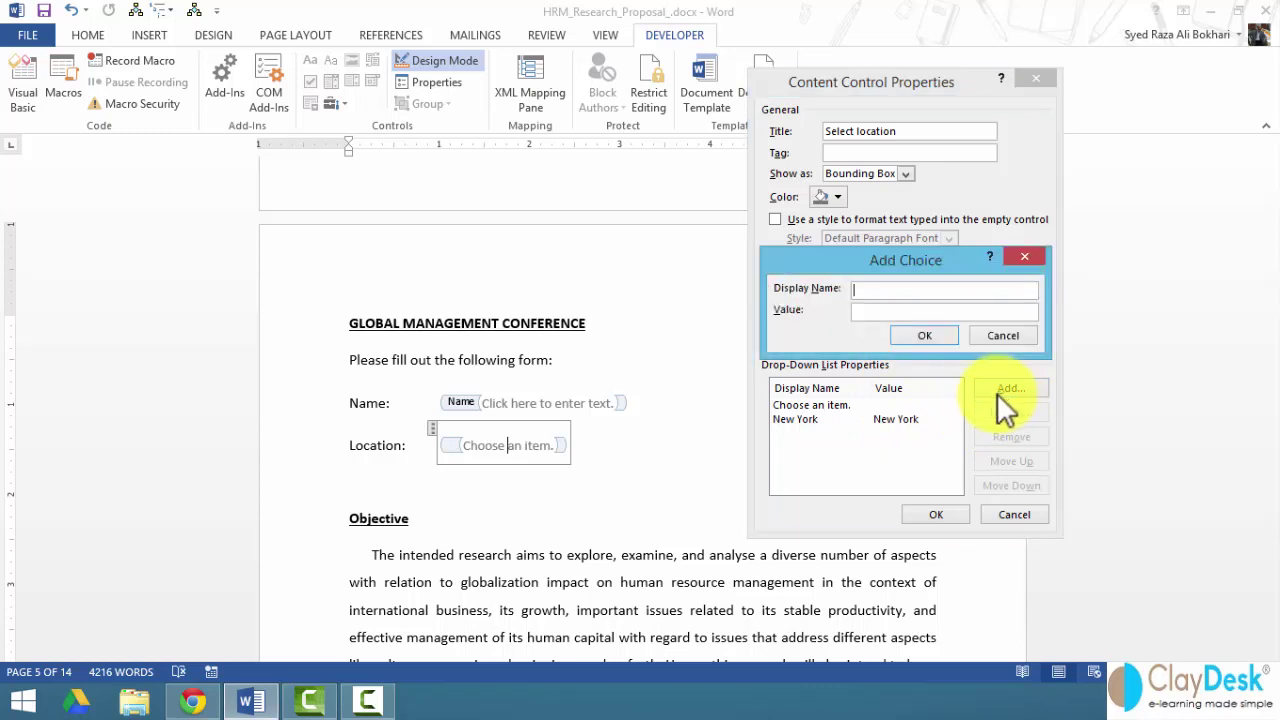
pyautogui.write('Austin')
pyautogui.click(940, 335)
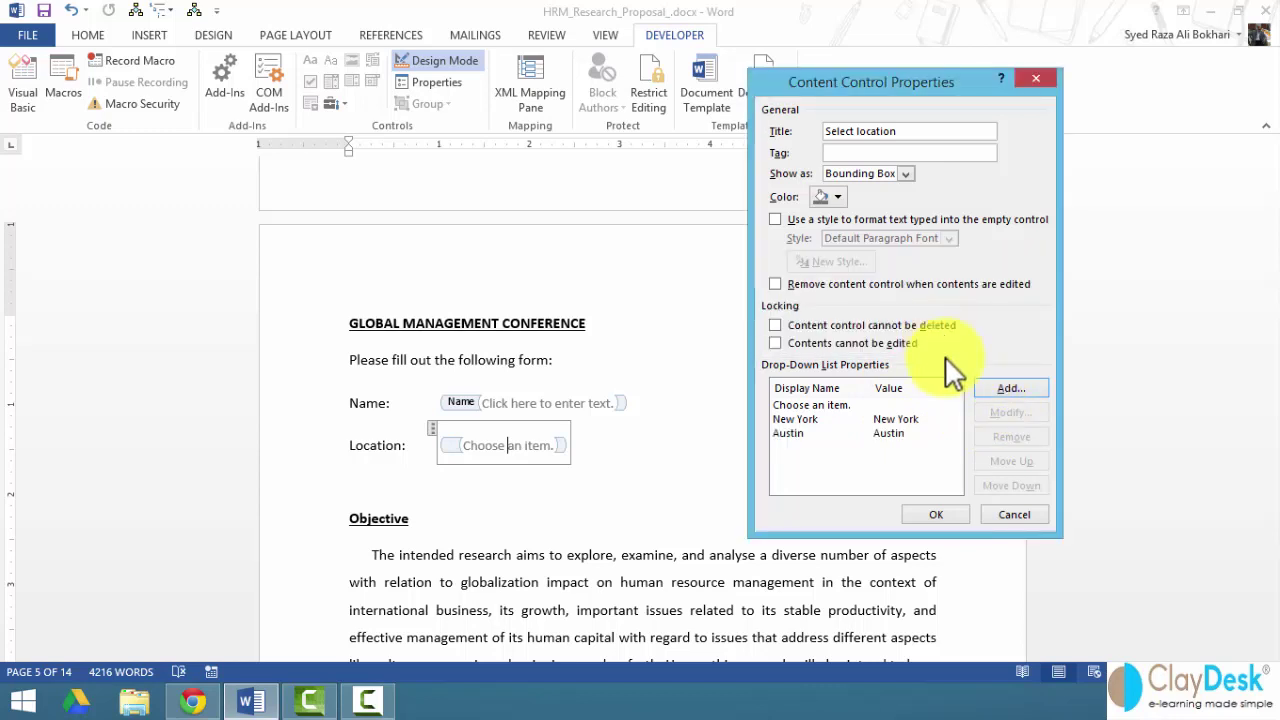
pyautogui.click(1008, 388)
pyautogui.write('San')
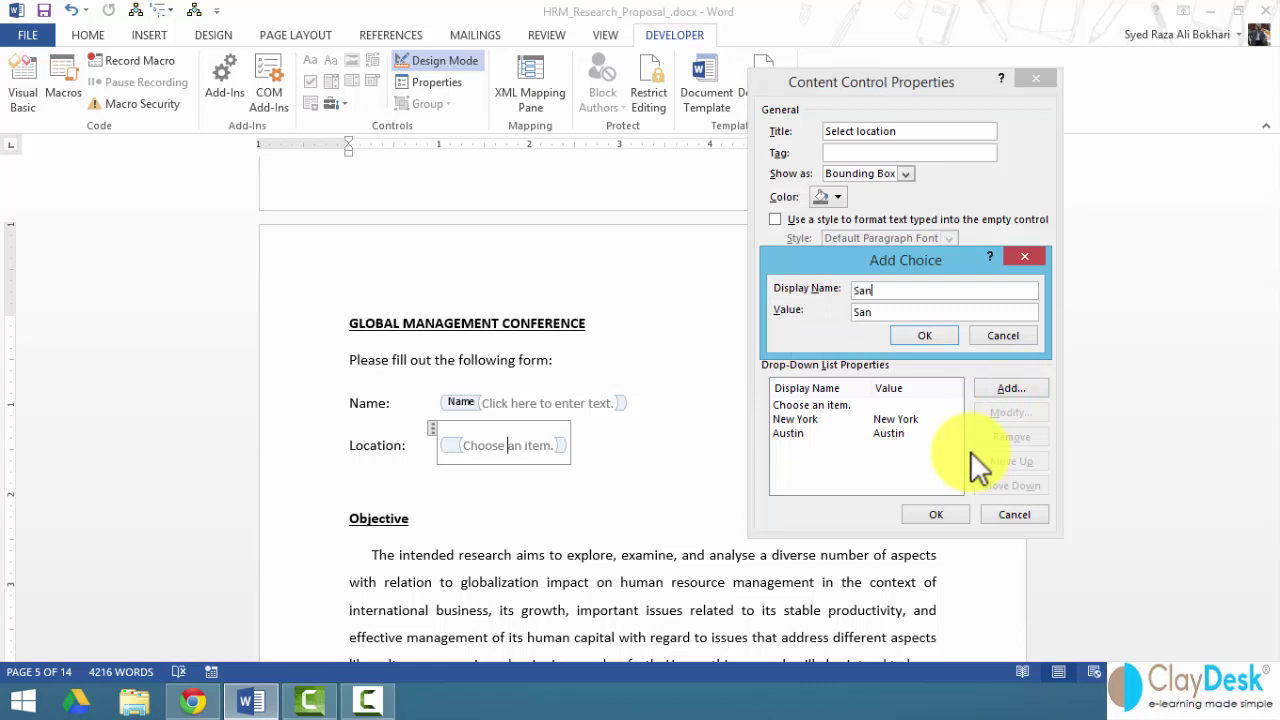
pyautogui.write(' Francisco')
pyautogui.press('BackSpace')
pyautogui.press('BackSpace')
pyautogui.write('sco')
pyautogui.click(914, 333)
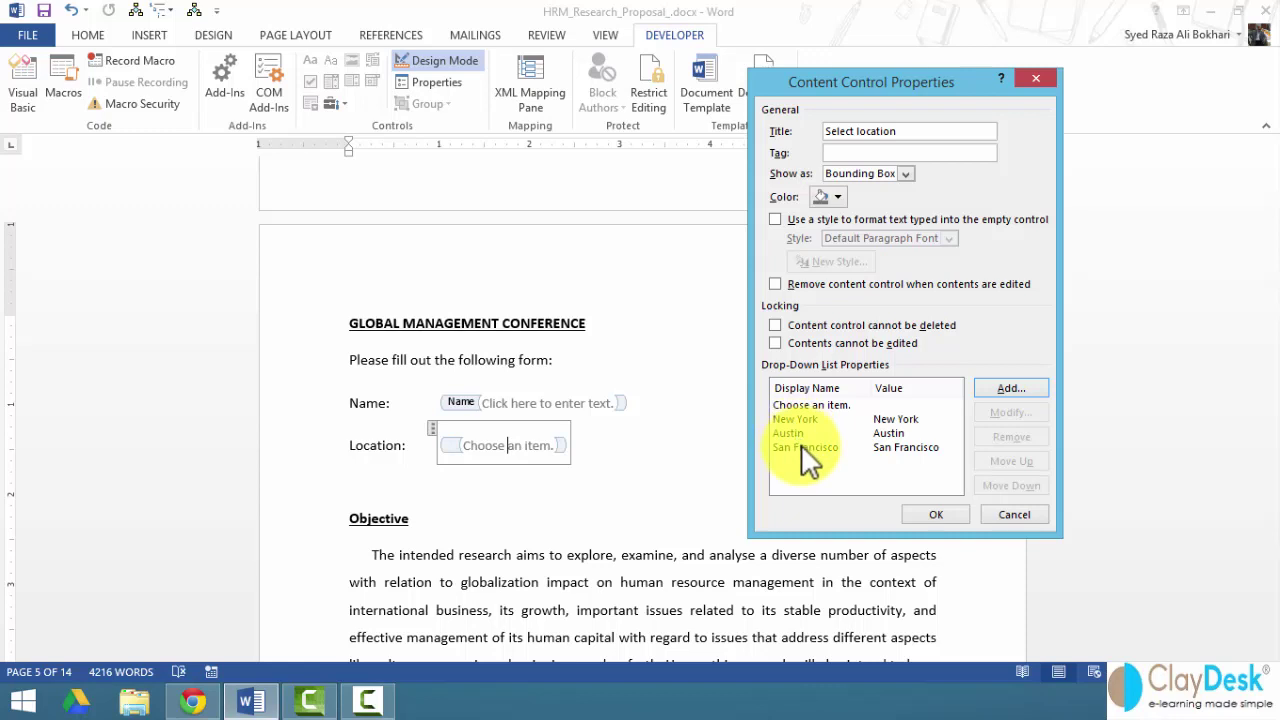
pyautogui.click(940, 514)
pyautogui.click(655, 445)
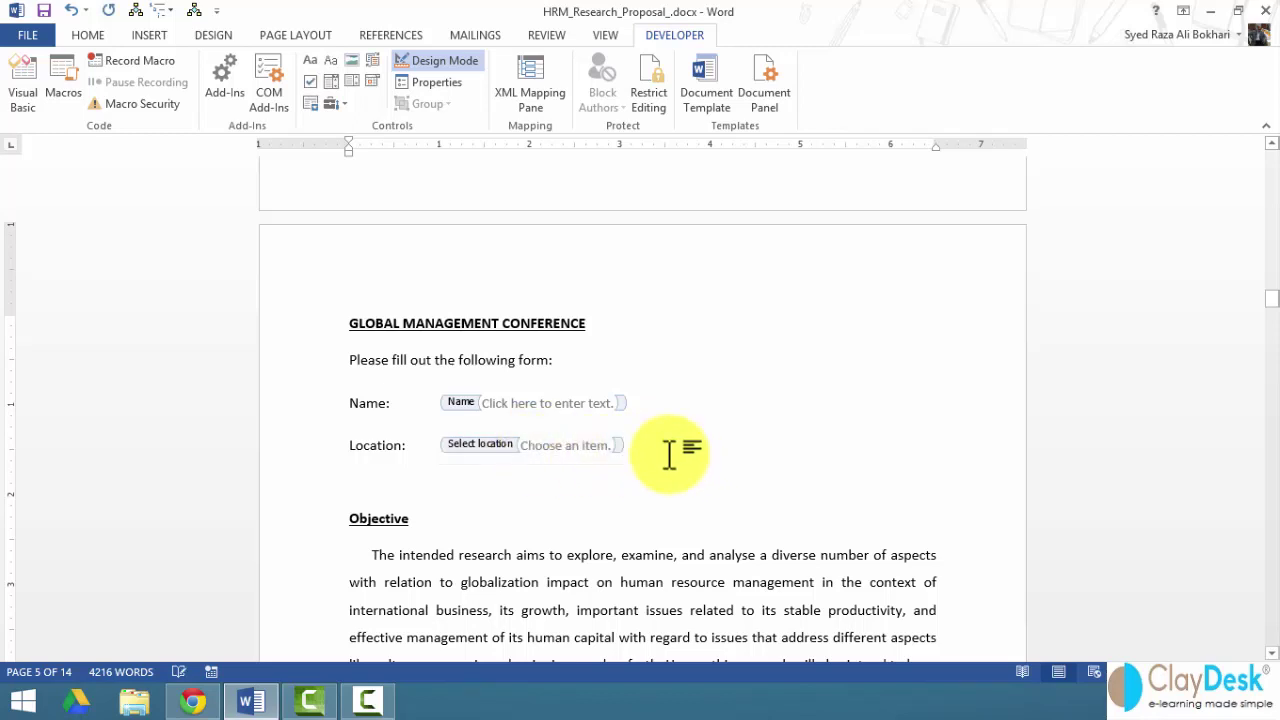
pyautogui.click(440, 62)
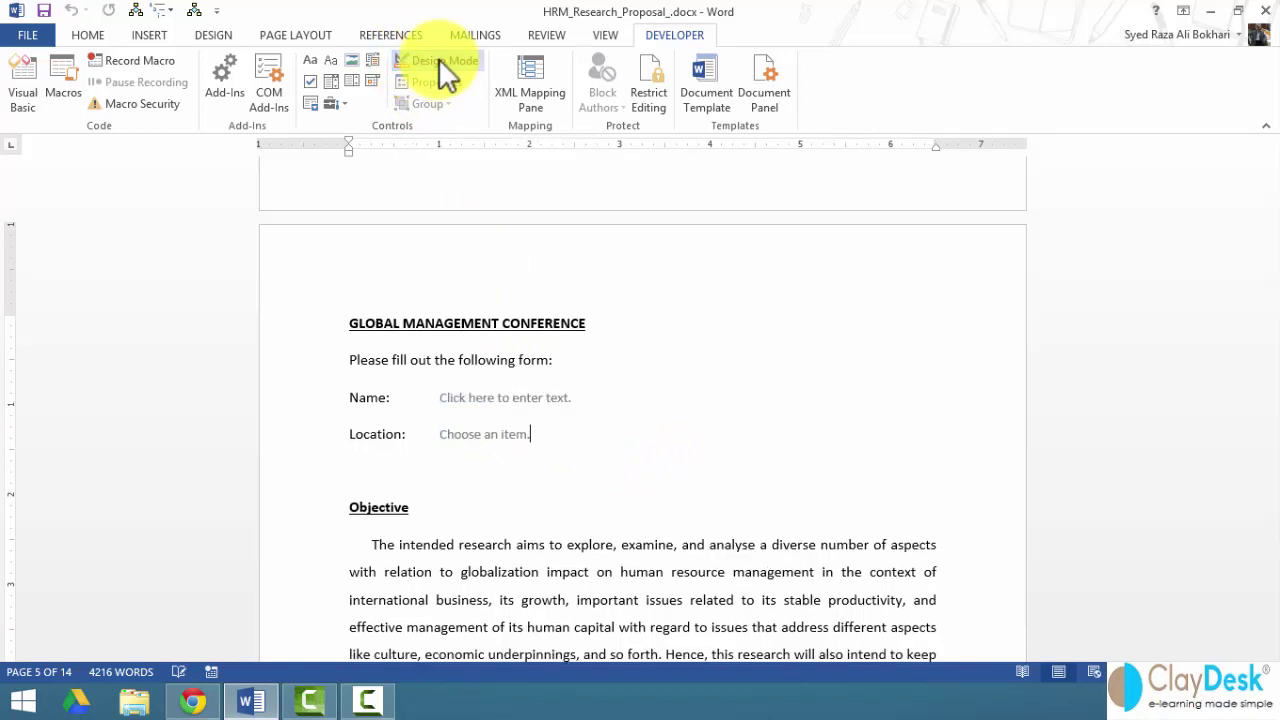
pyautogui.click(512, 437)
pyautogui.click(541, 437)
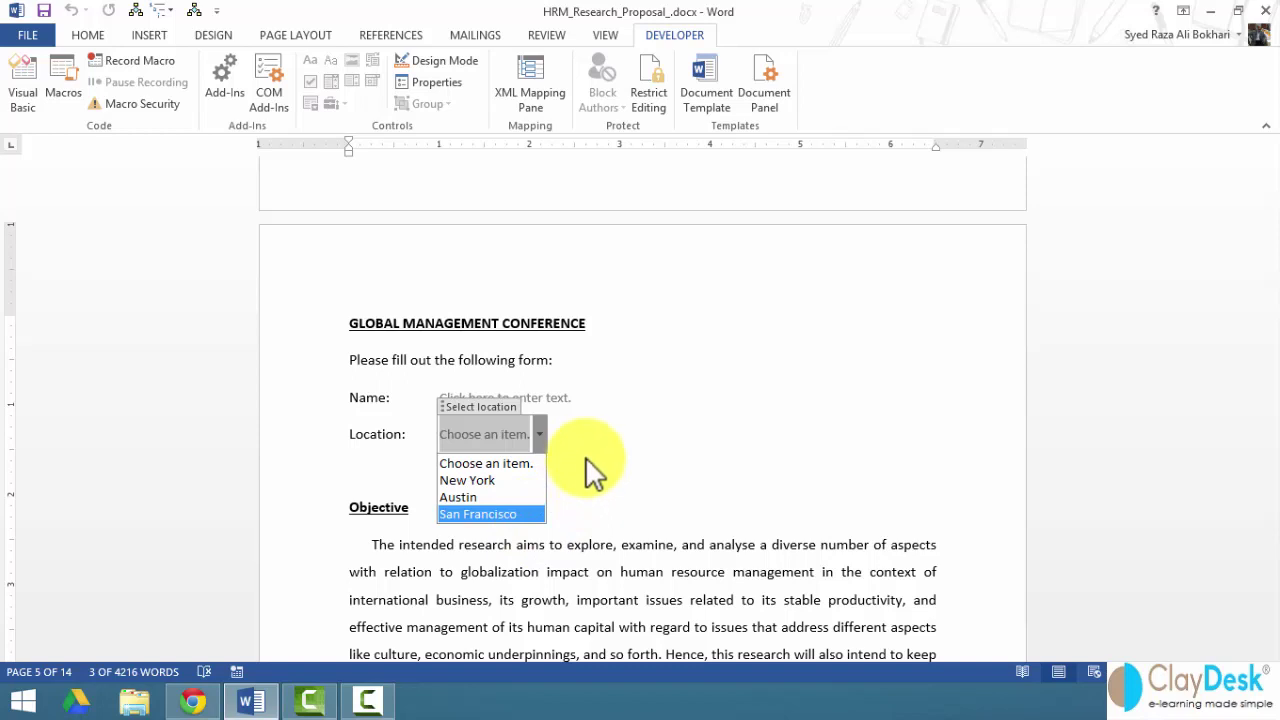
pyautogui.press('Escape')
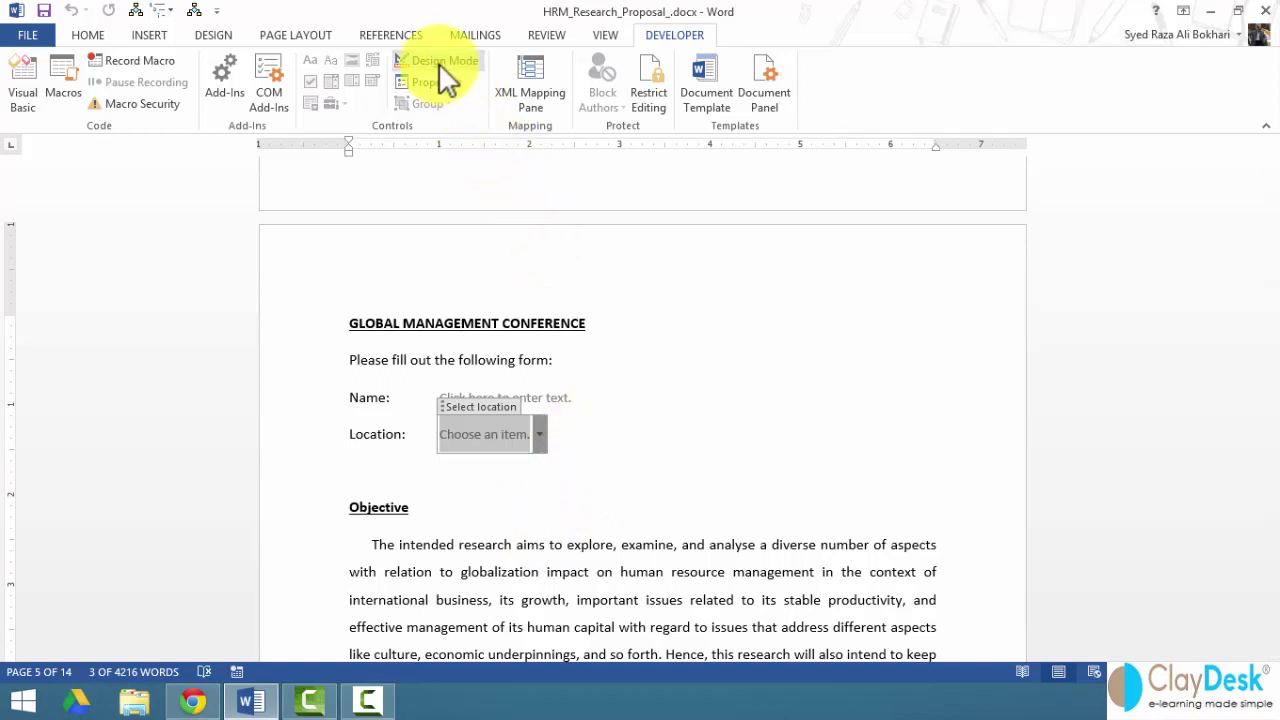
pyautogui.click(438, 62)
pyautogui.click(660, 455)
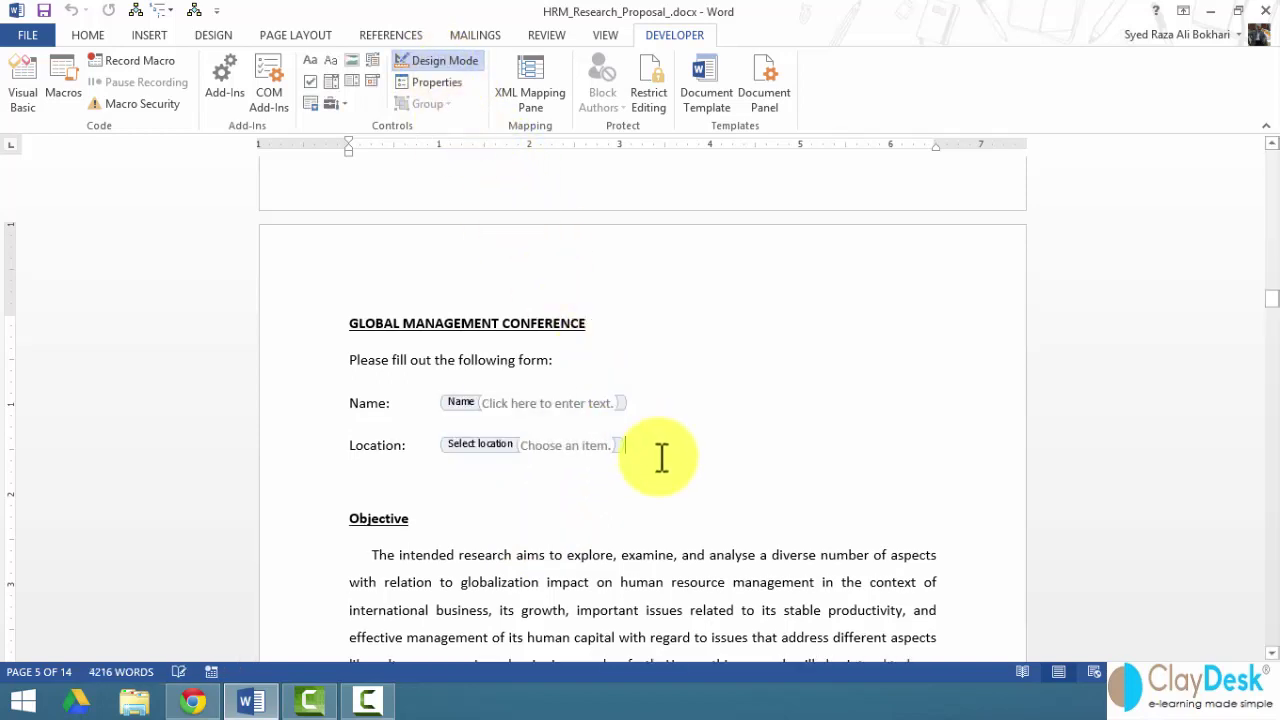
# - Add an 'Arrival date:' label on a new line below Location, followed by a date picker field
pyautogui.press('Return')
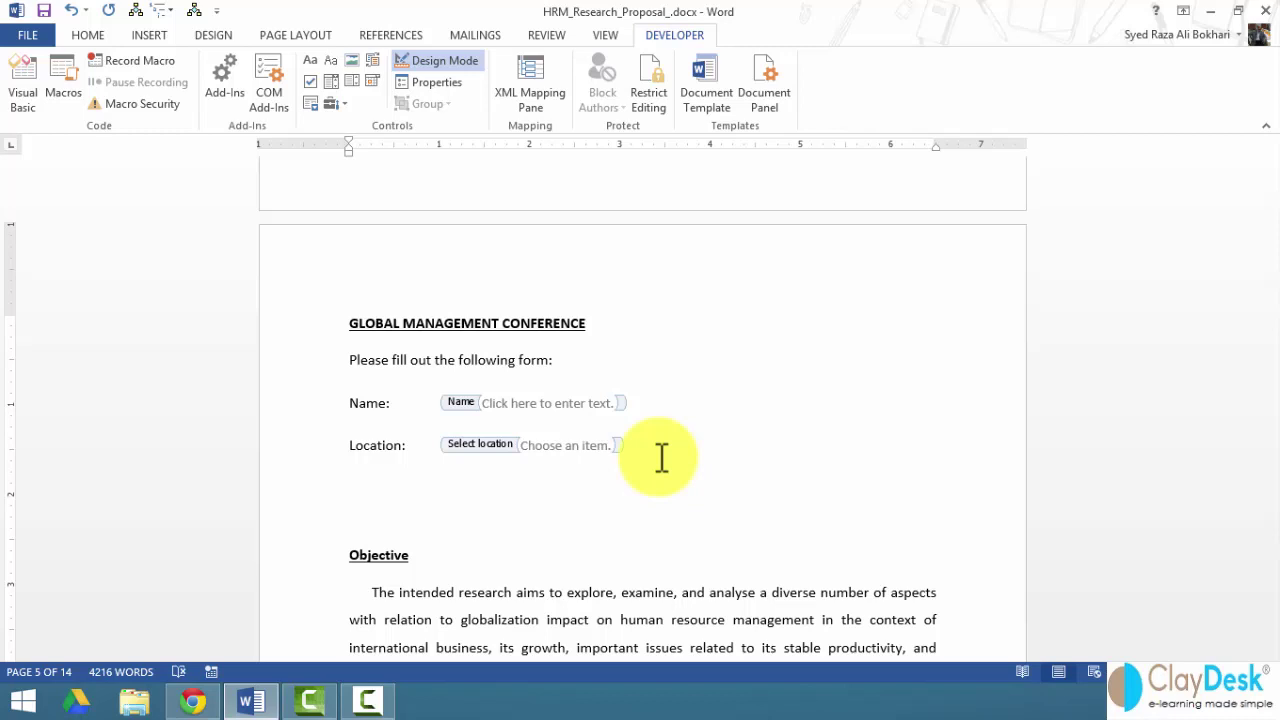
pyautogui.write('Arrival date:')
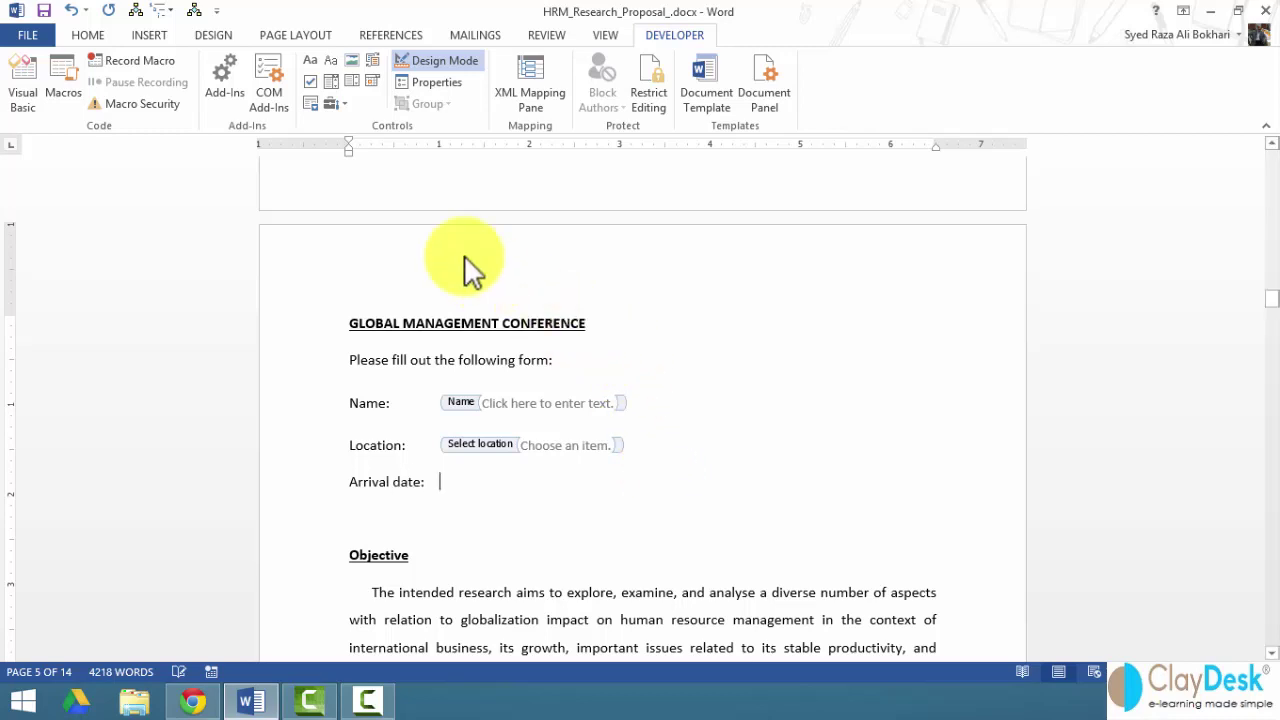
pyautogui.click(373, 82)
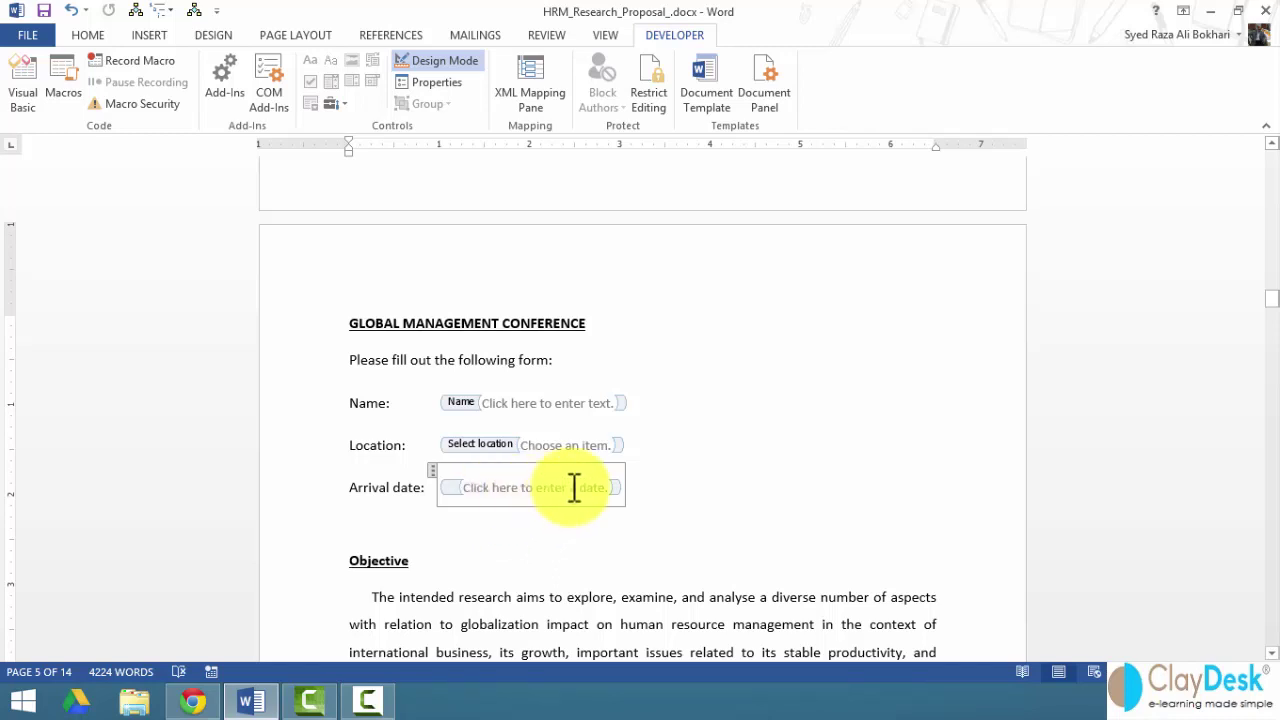
pyautogui.rightClick(574, 487)
pyautogui.click(659, 271)
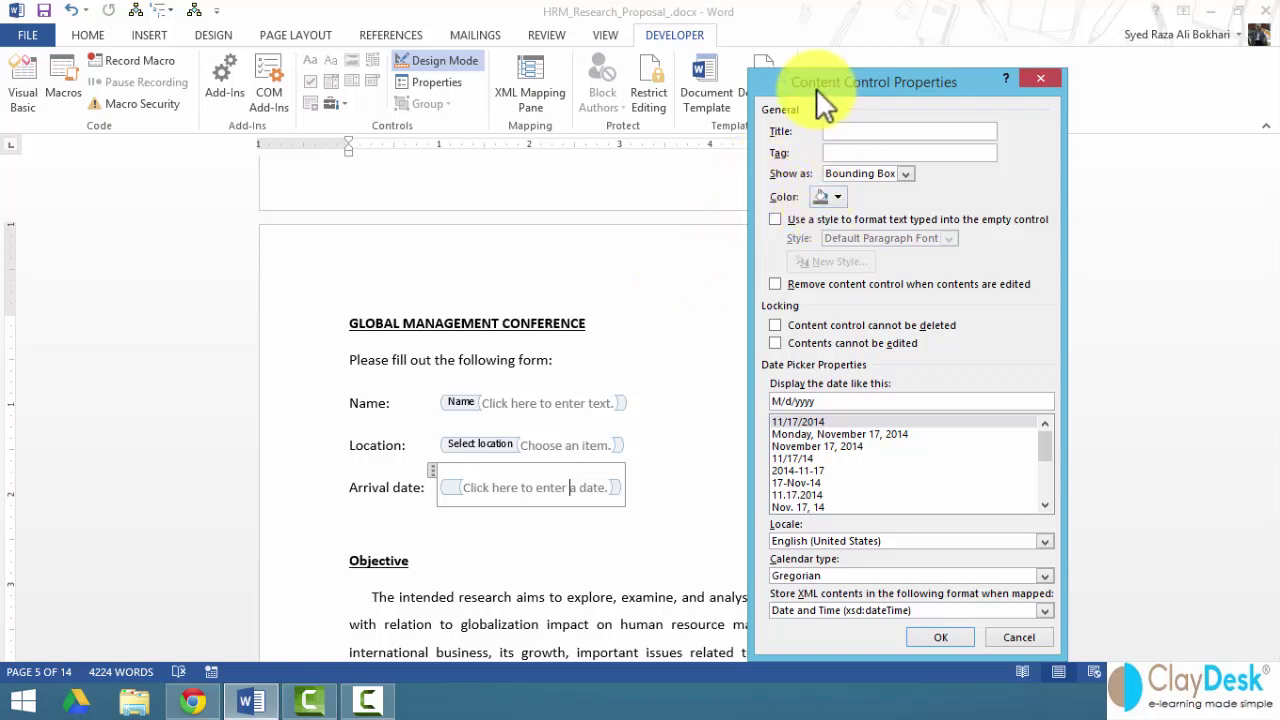
pyautogui.moveTo(816, 88); pyautogui.dragTo(722, 55)
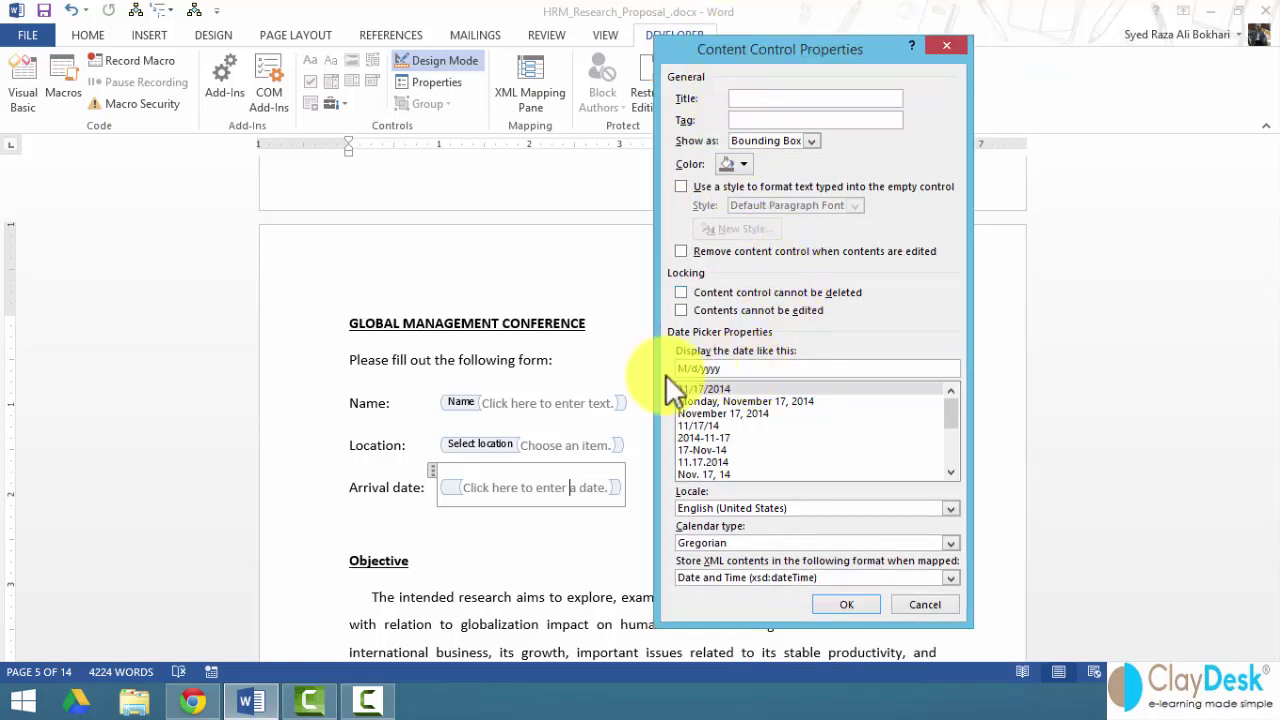
pyautogui.click(720, 400)
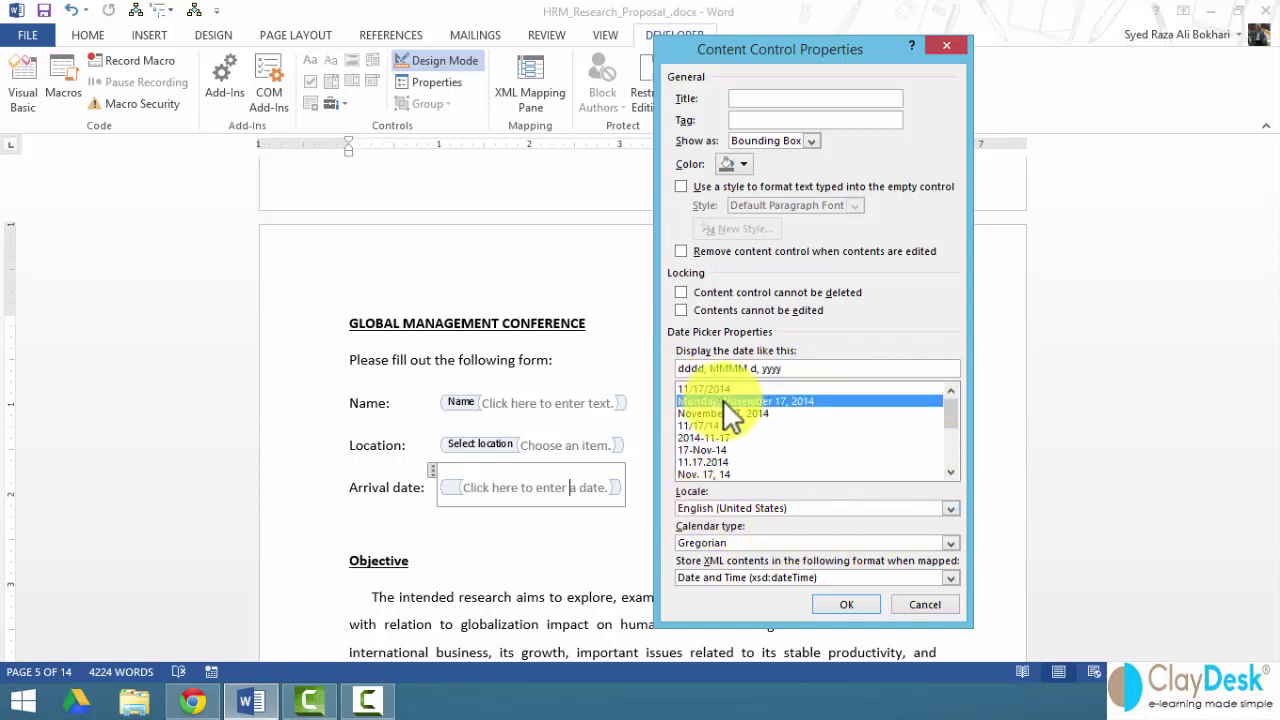
pyautogui.click(704, 389)
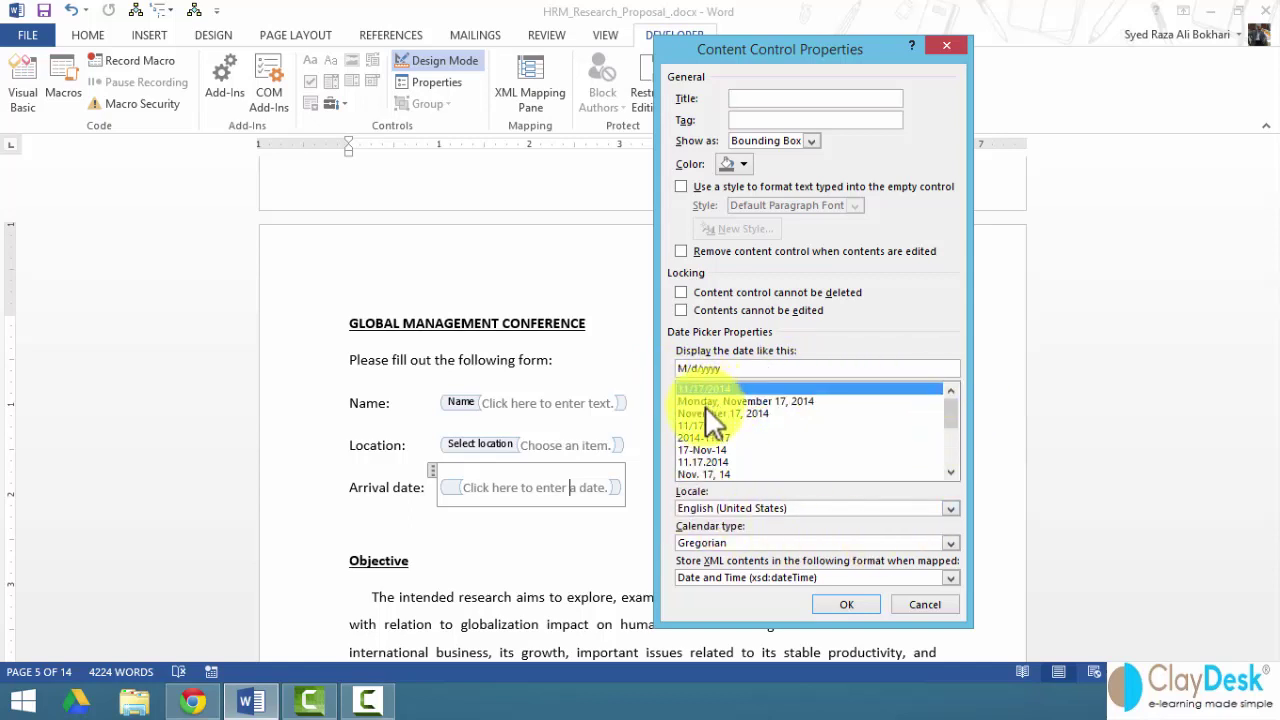
pyautogui.click(705, 405)
pyautogui.click(708, 413)
pyautogui.click(705, 401)
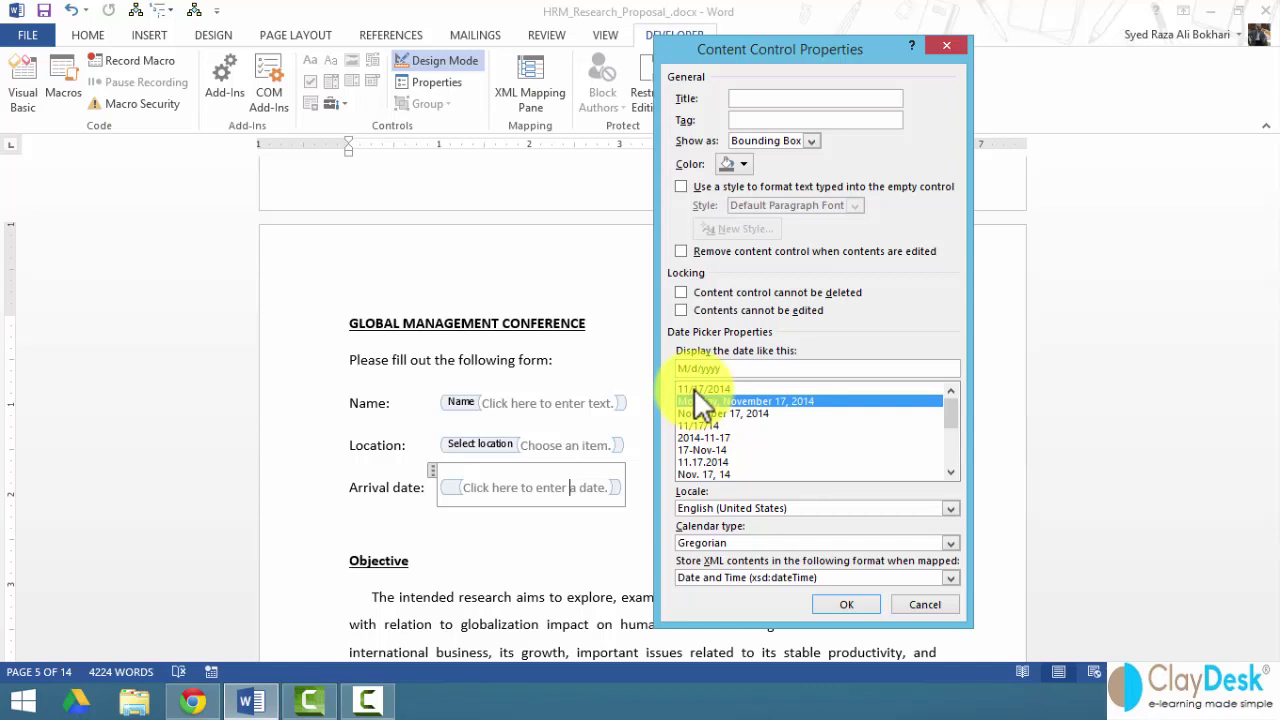
pyautogui.click(695, 389)
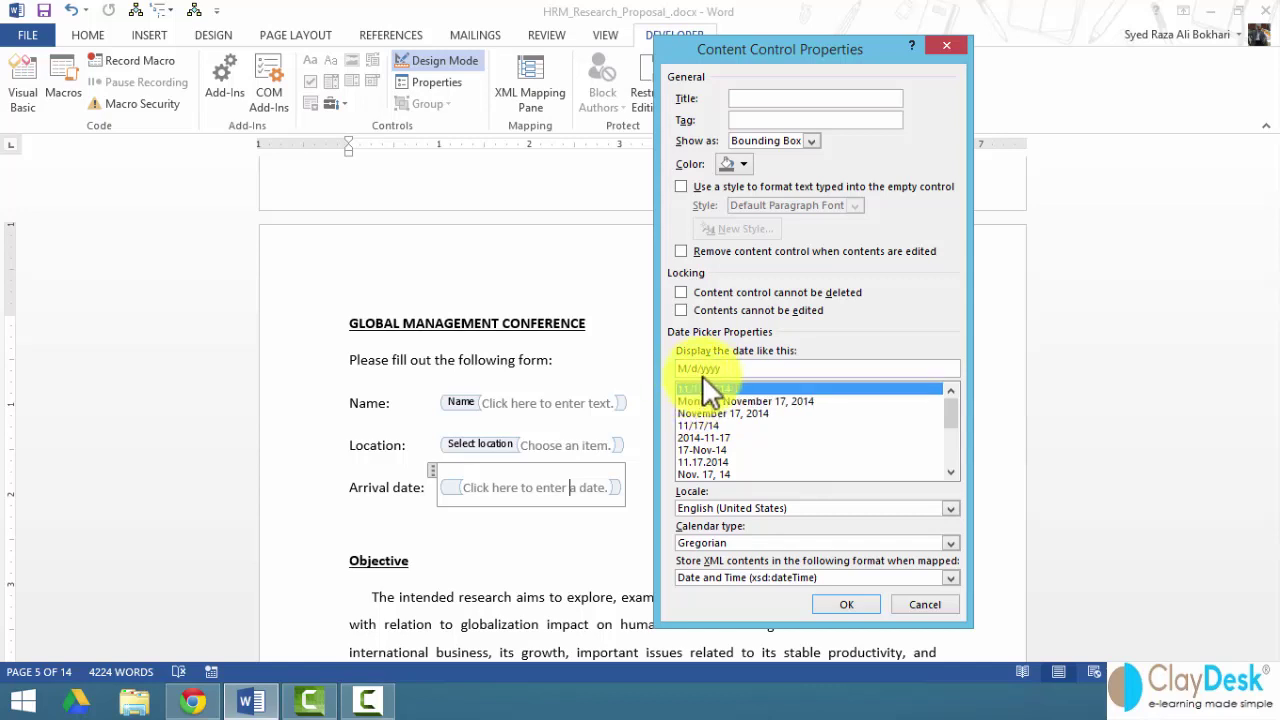
pyautogui.click(703, 401)
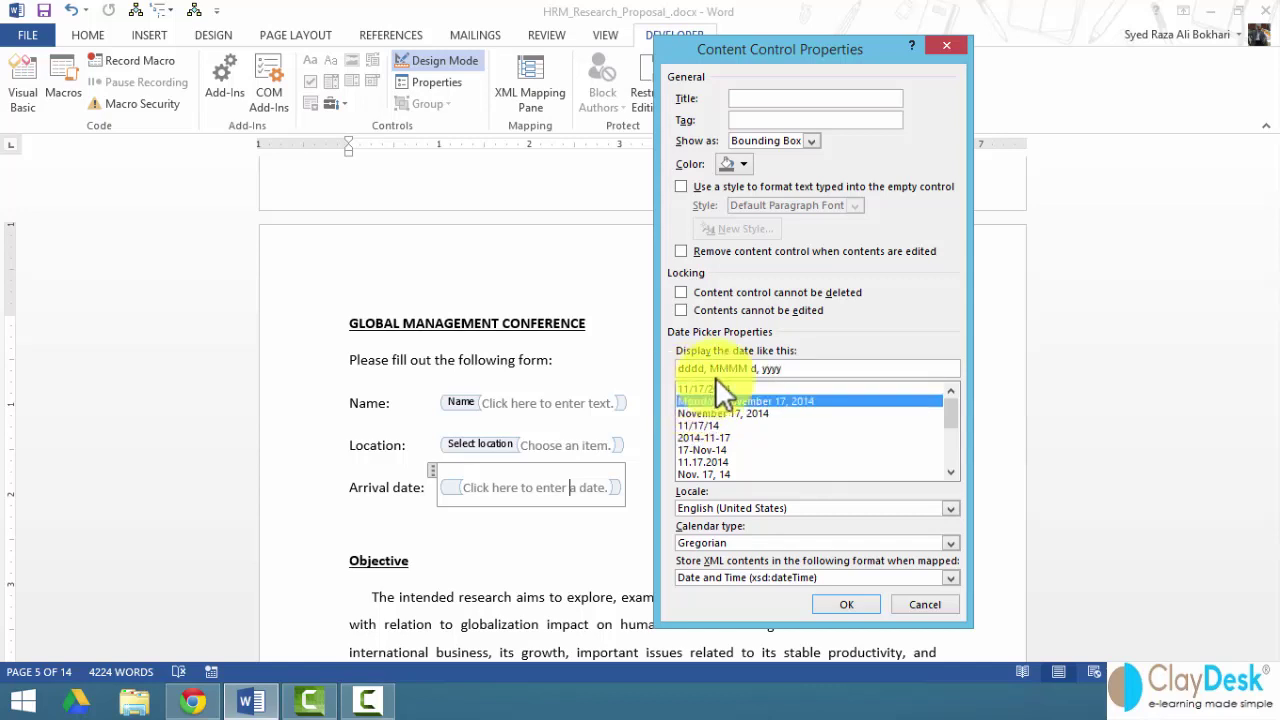
pyautogui.click(689, 388)
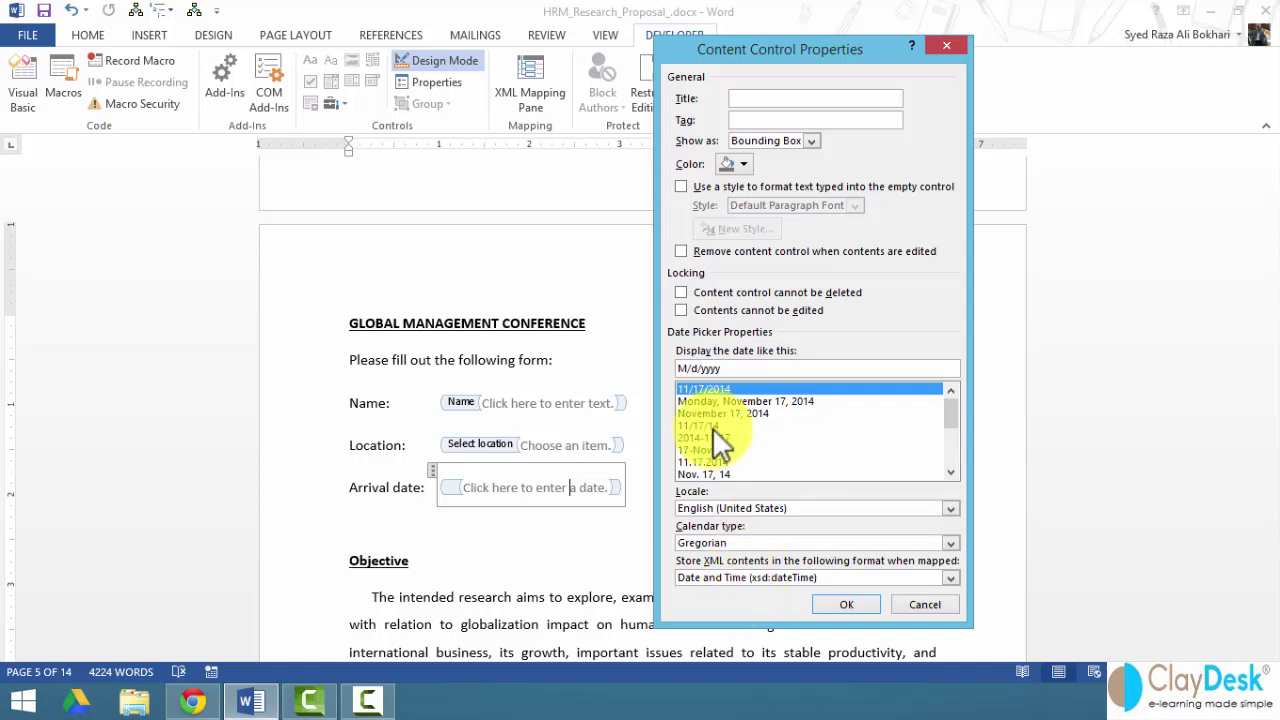
pyautogui.click(836, 605)
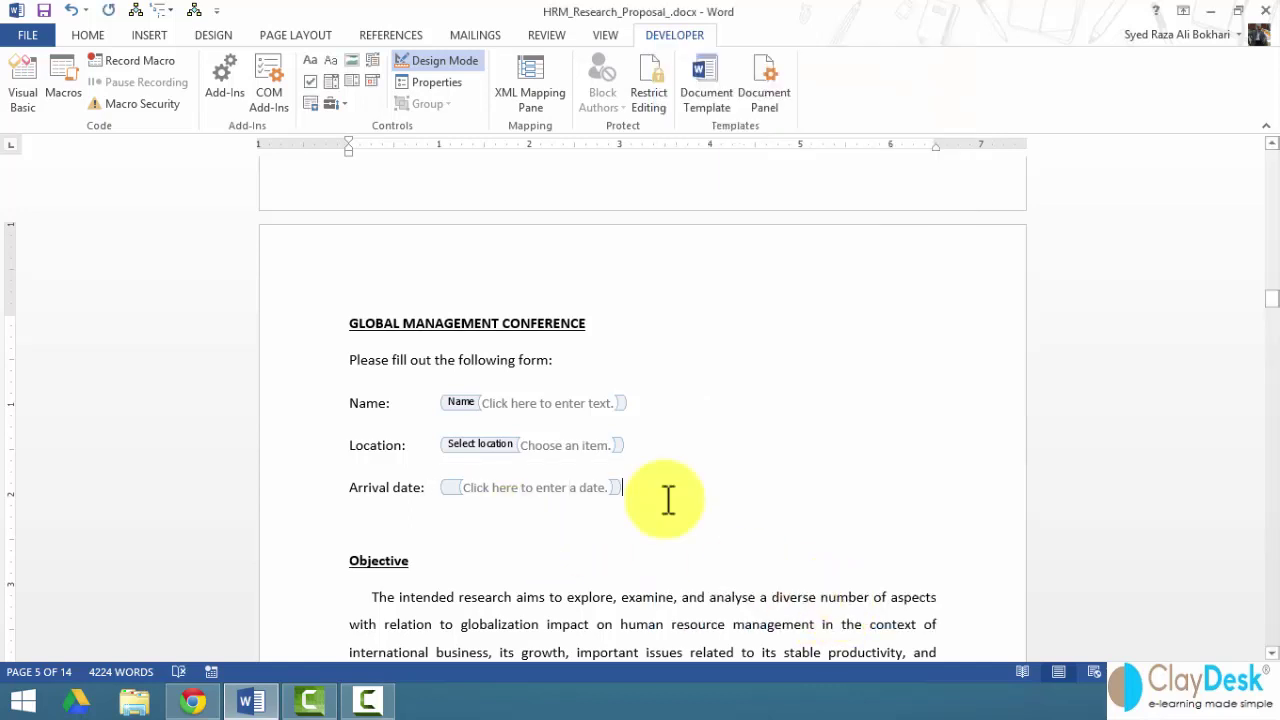
# - Add a 'Departure date' line with its own date picker, then a blank line below it
pyautogui.press('Return')
pyautogui.write('Depart')
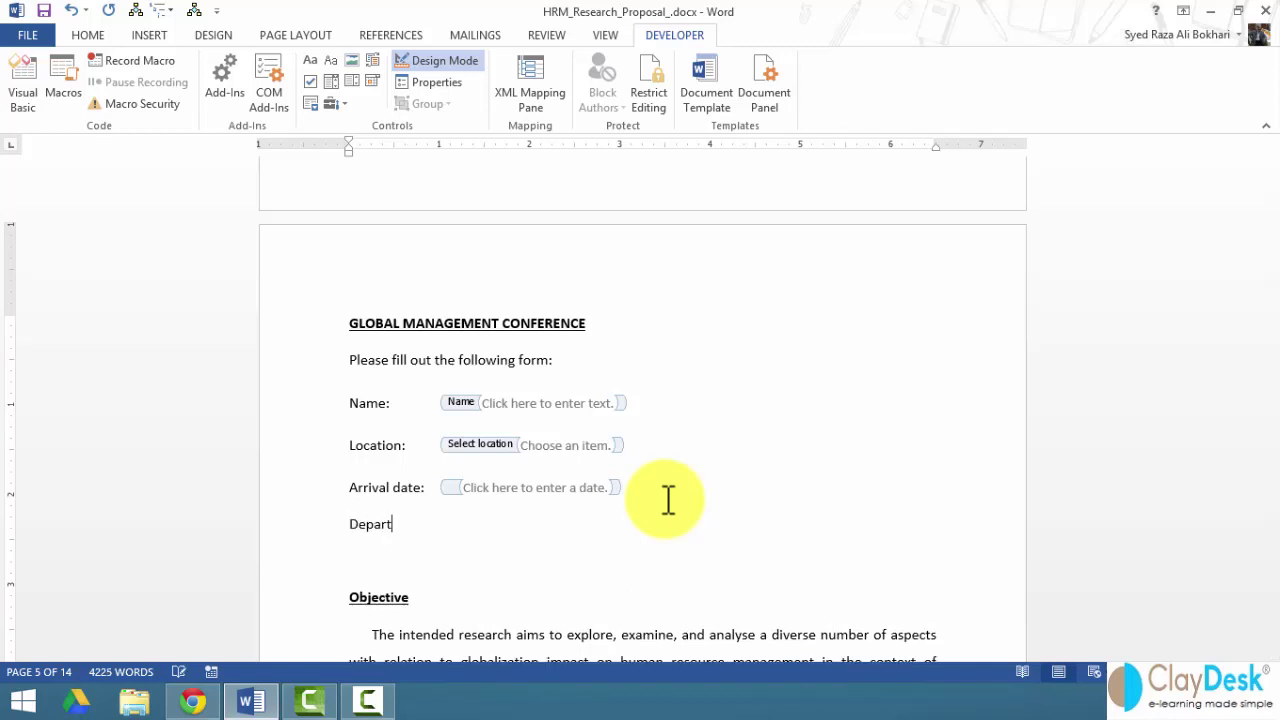
pyautogui.write('ure date:')
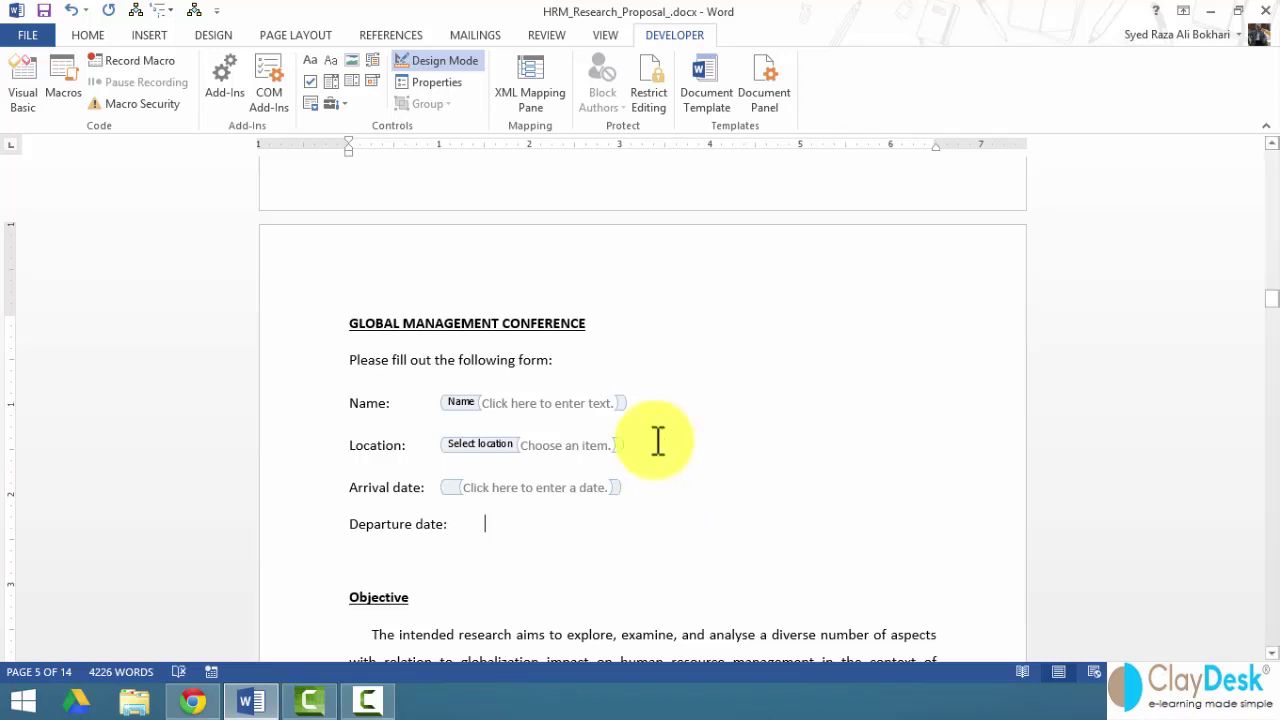
pyautogui.click(371, 84)
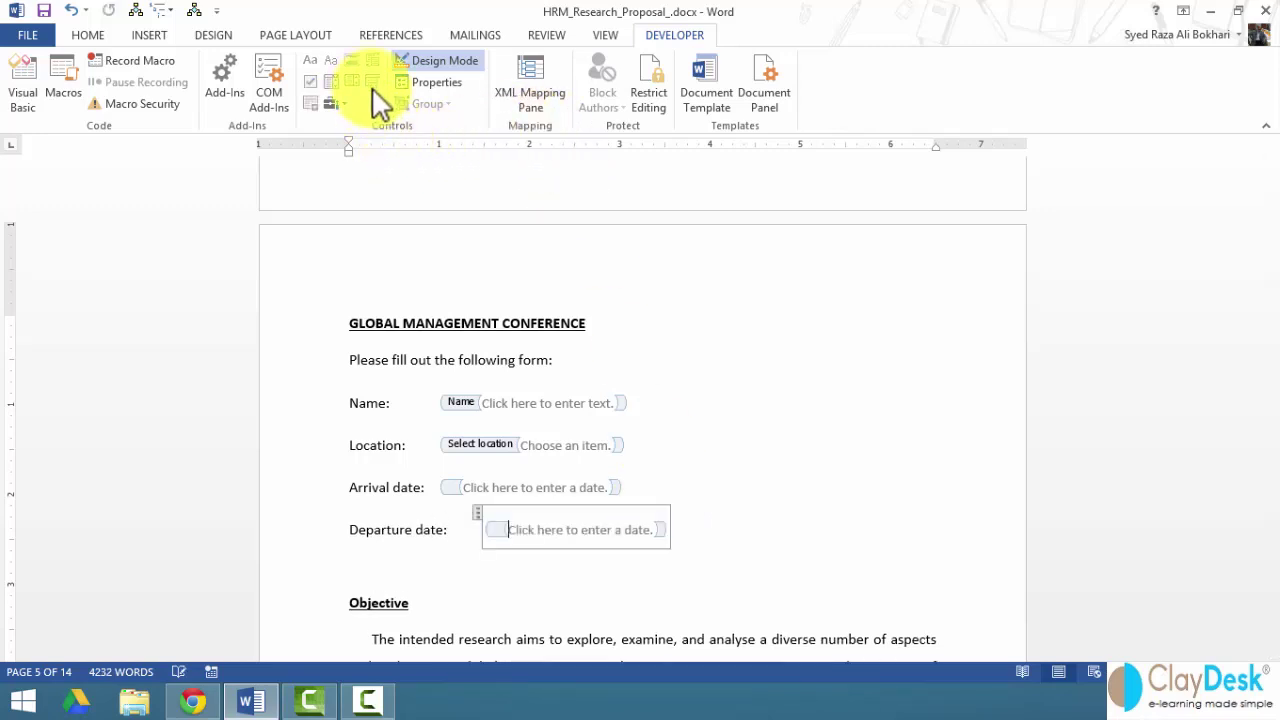
pyautogui.click(705, 537)
pyautogui.press('Return')
pyautogui.press('Return')
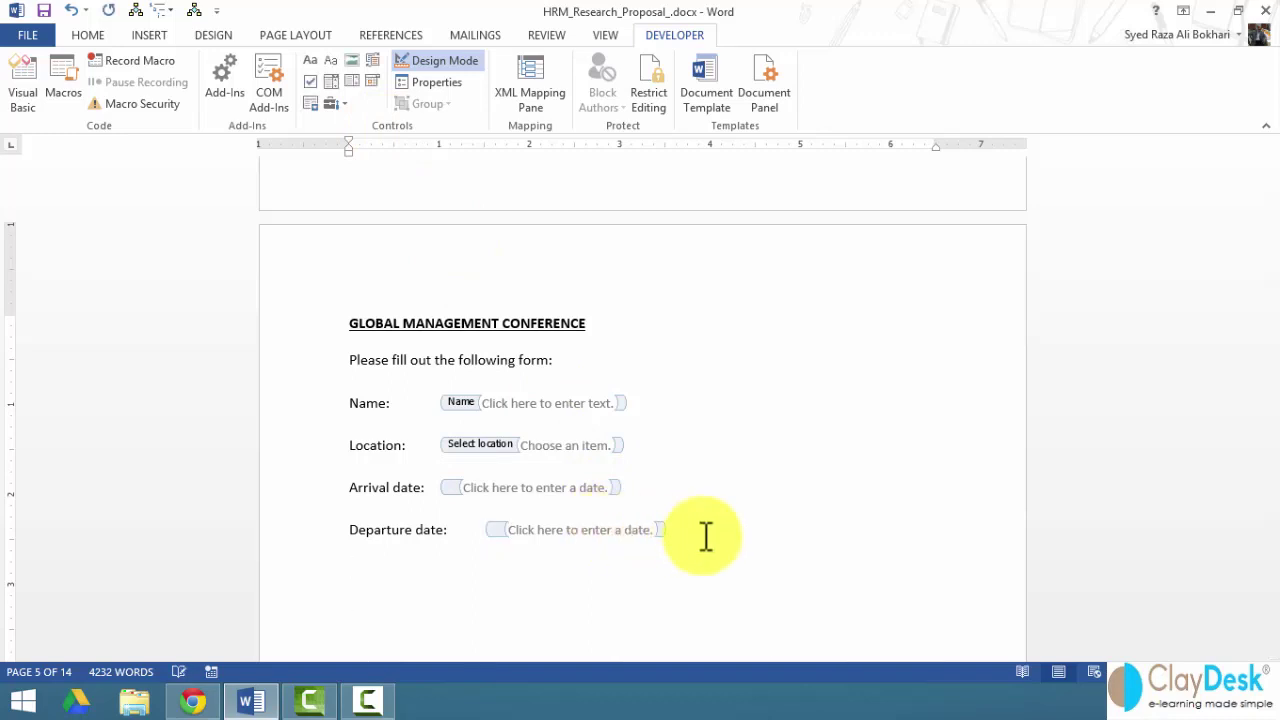
# - Type the line 'I will be attending the following events:' and start a new line after it
pyautogui.write('I will be')
pyautogui.press('BackSpace')
pyautogui.press('BackSpace')
pyautogui.press('BackSpace')
pyautogui.press('BackSpace')
pyautogui.write('be attenin')
pyautogui.press('BackSpace')
pyautogui.press('BackSpace')
pyautogui.press('BackSpace')
pyautogui.press('BackSpace')
pyautogui.press('BackSpace')
pyautogui.press('BackSpace')
pyautogui.press('BackSpace')
pyautogui.press('BackSpace')
pyautogui.press('BackSpace')
pyautogui.press('BackSpace')
pyautogui.press('BackSpace')
pyautogui.write('l be attending the follo')
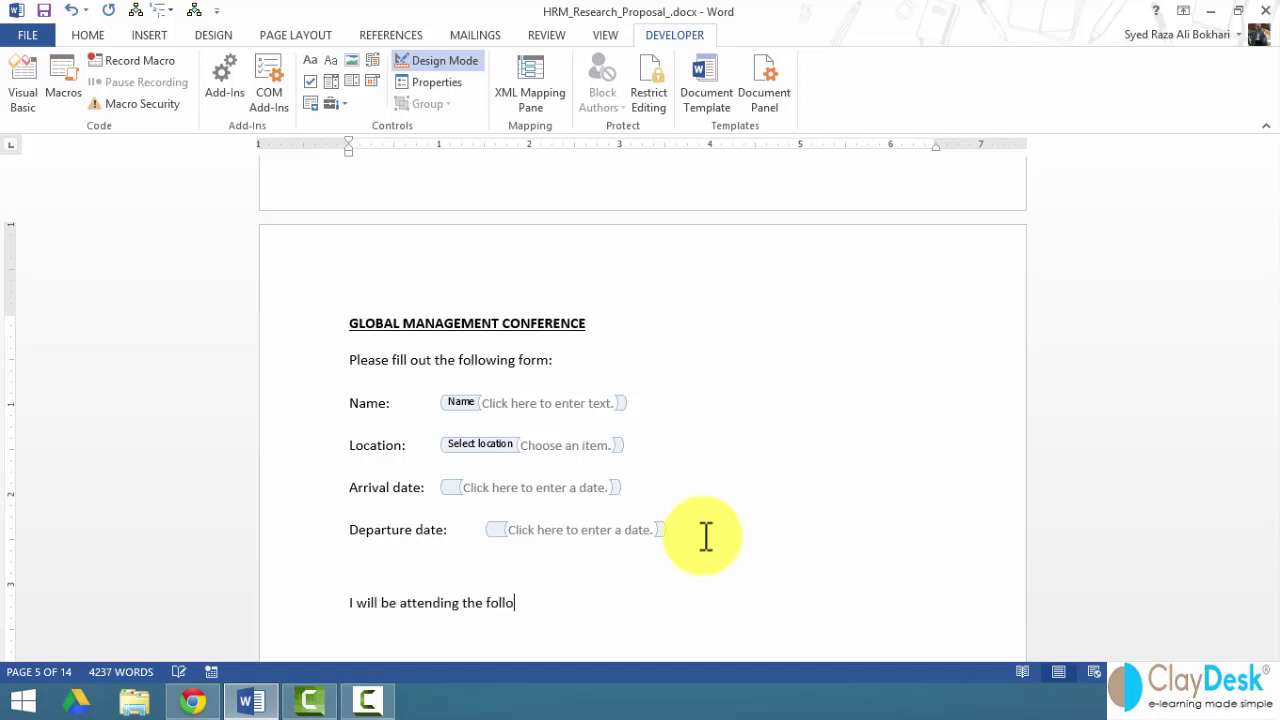
pyautogui.write('wing events:')
pyautogui.press('Return')
# - Remove the blank line above the events sentence and place the cursor on the line below it
pyautogui.click(354, 577)
pyautogui.press('Delete')
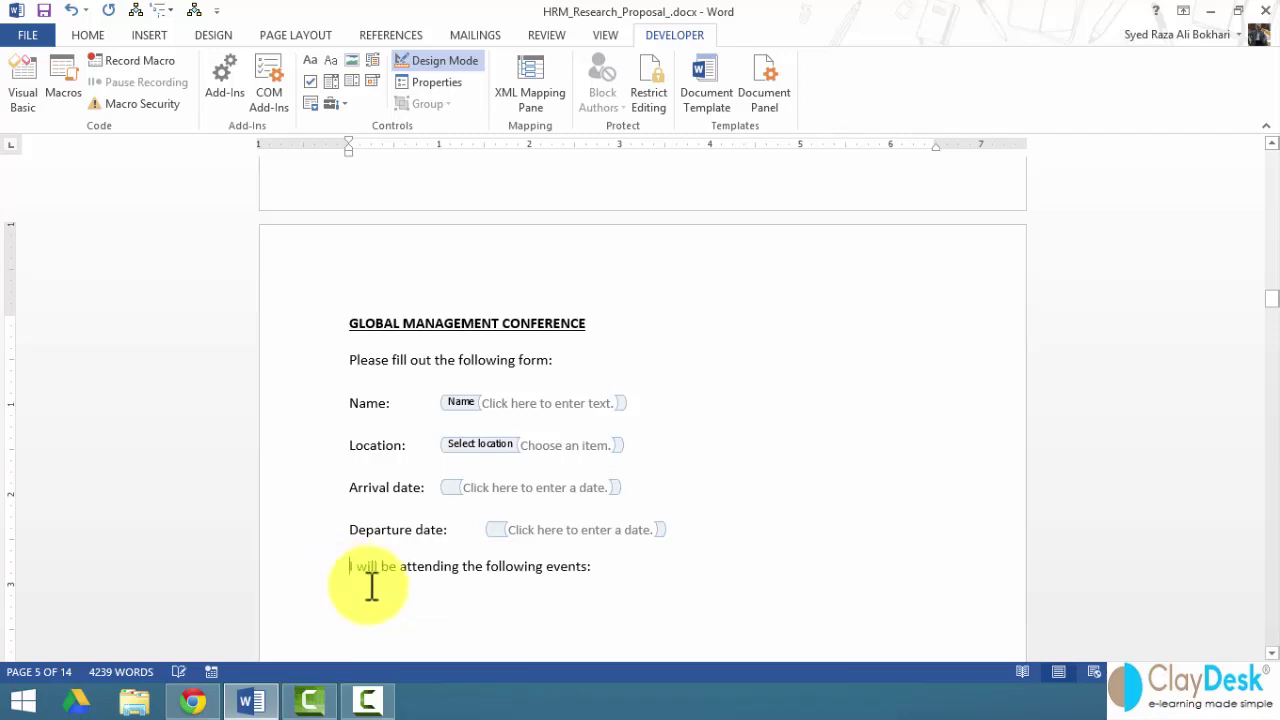
pyautogui.scroll(-2, 366, 590)
pyautogui.scroll(-1, 366, 590)
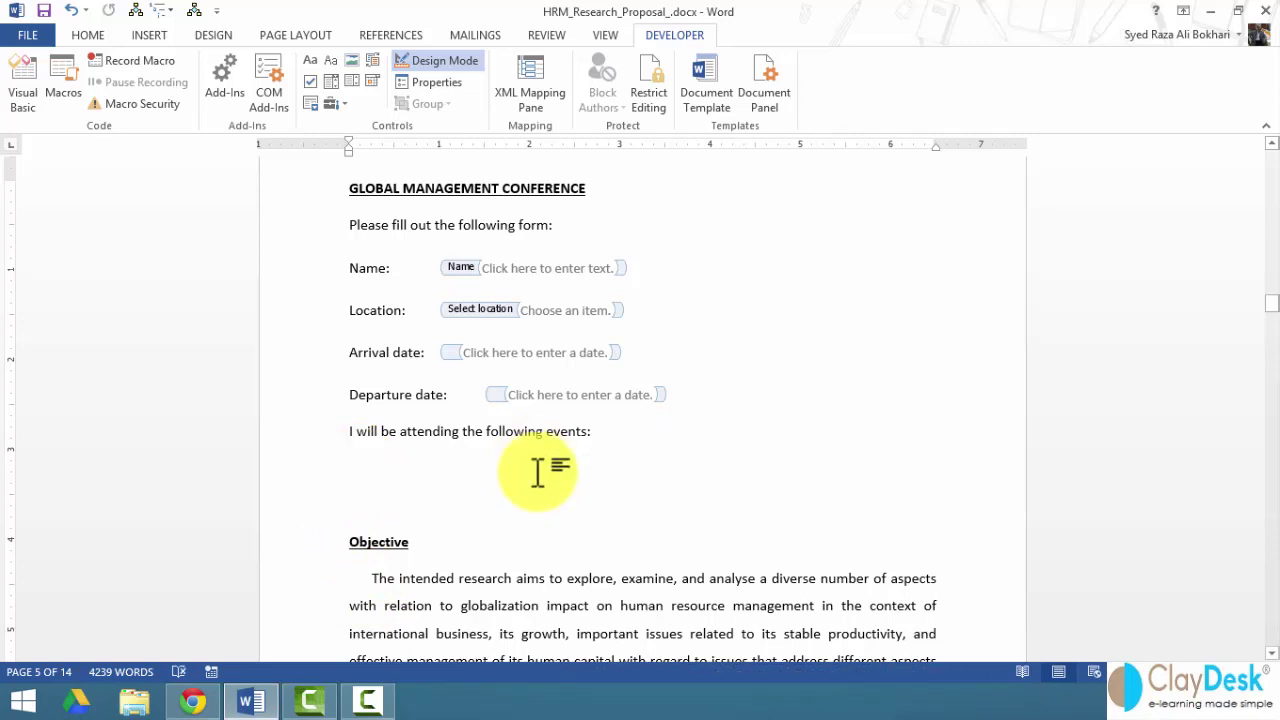
pyautogui.click(530, 470)
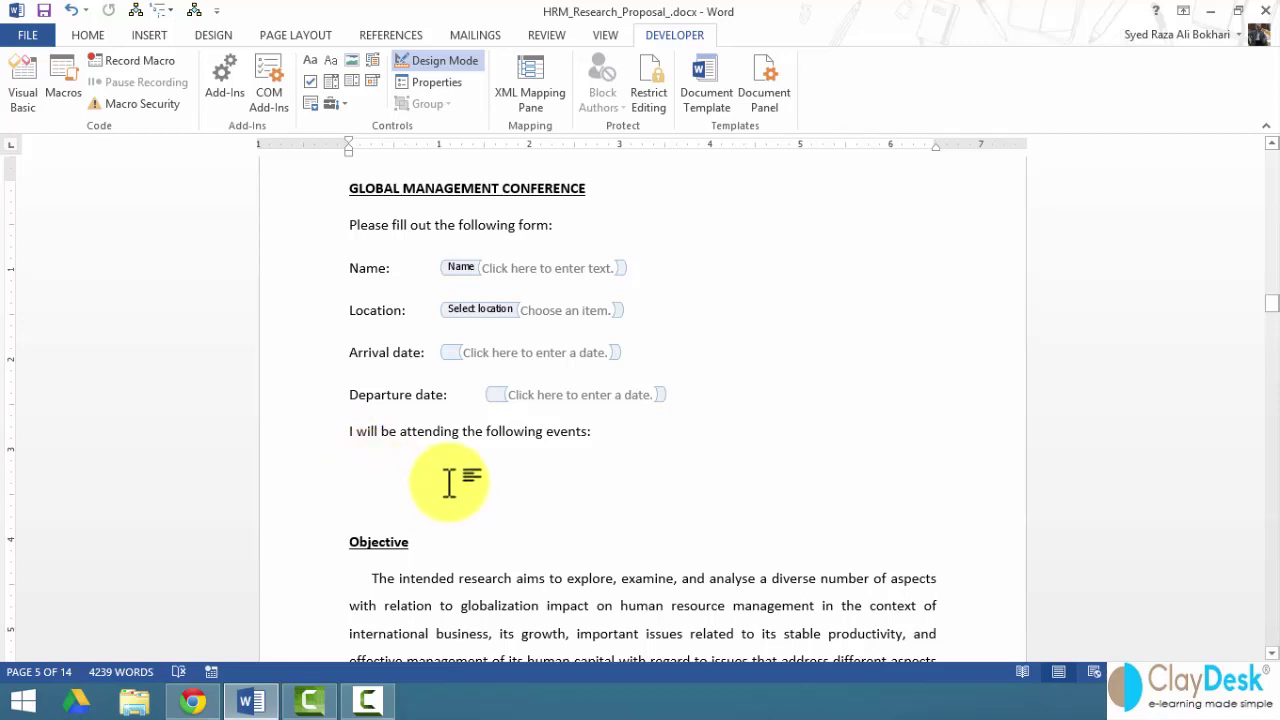
# - Type the 'Sightseeing' label, insert a check box after it, and open its properties
pyautogui.write('Sightseei')
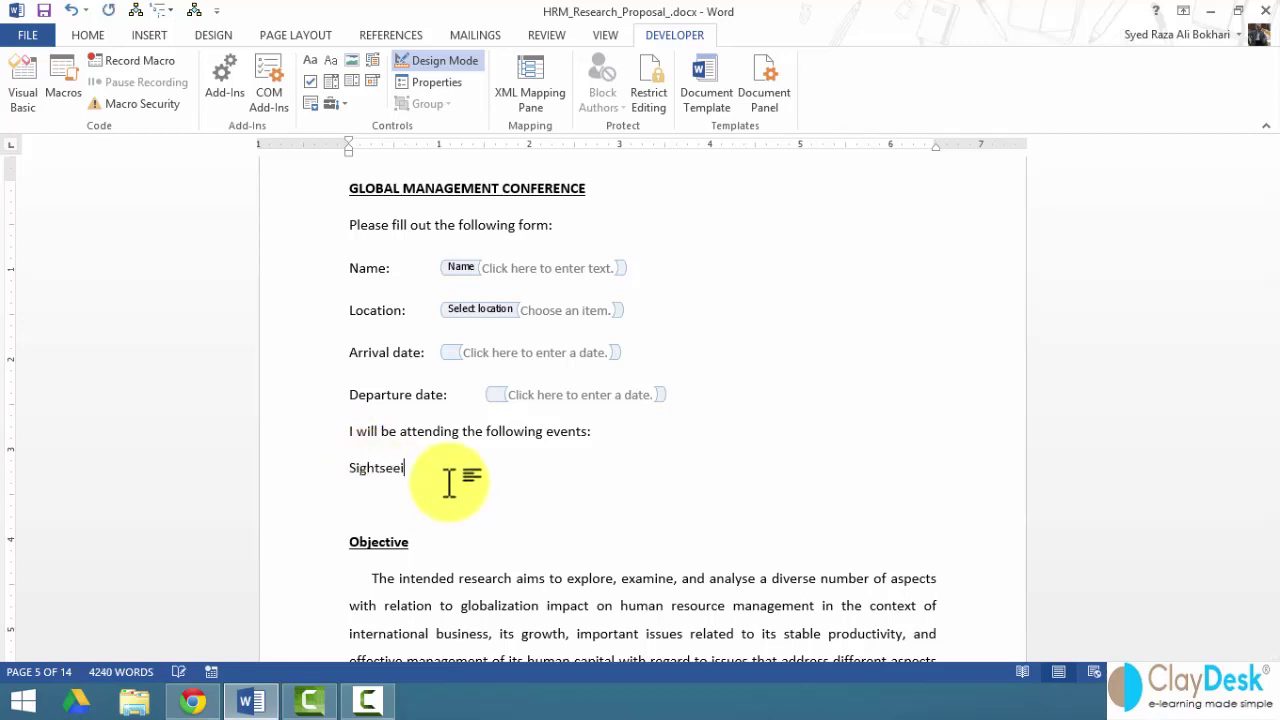
pyautogui.write('ng:')
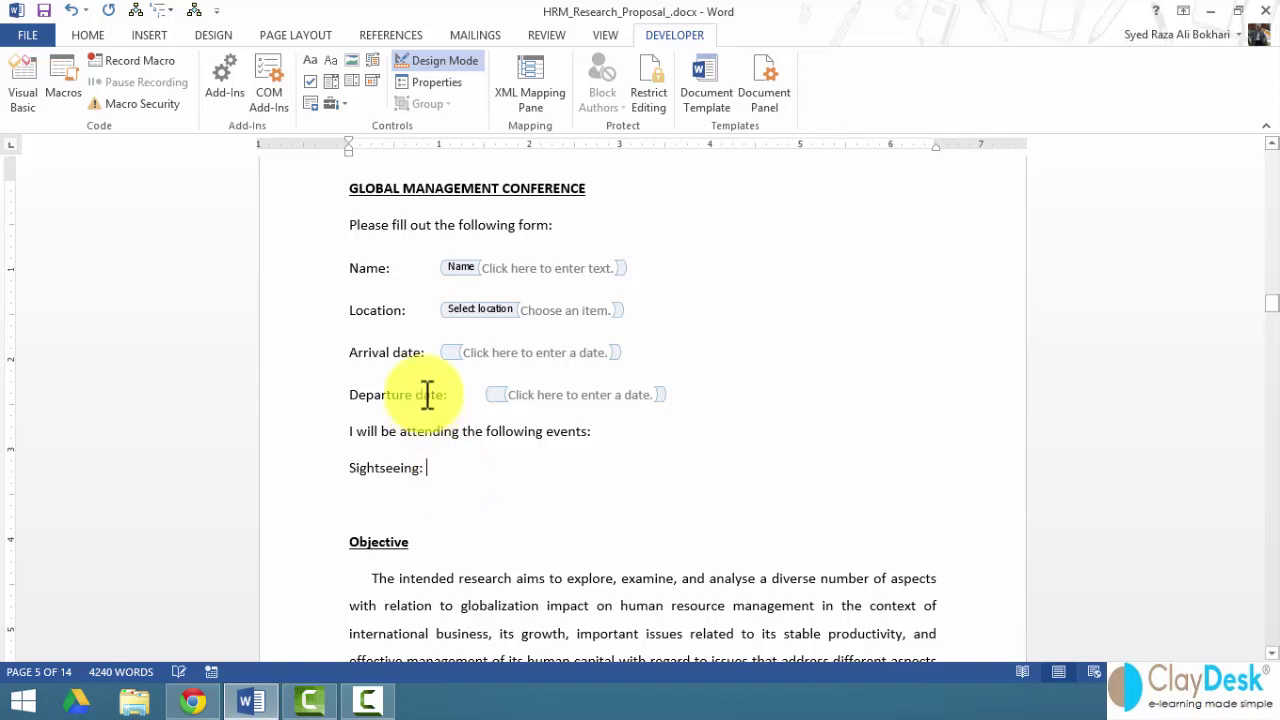
pyautogui.click(308, 81)
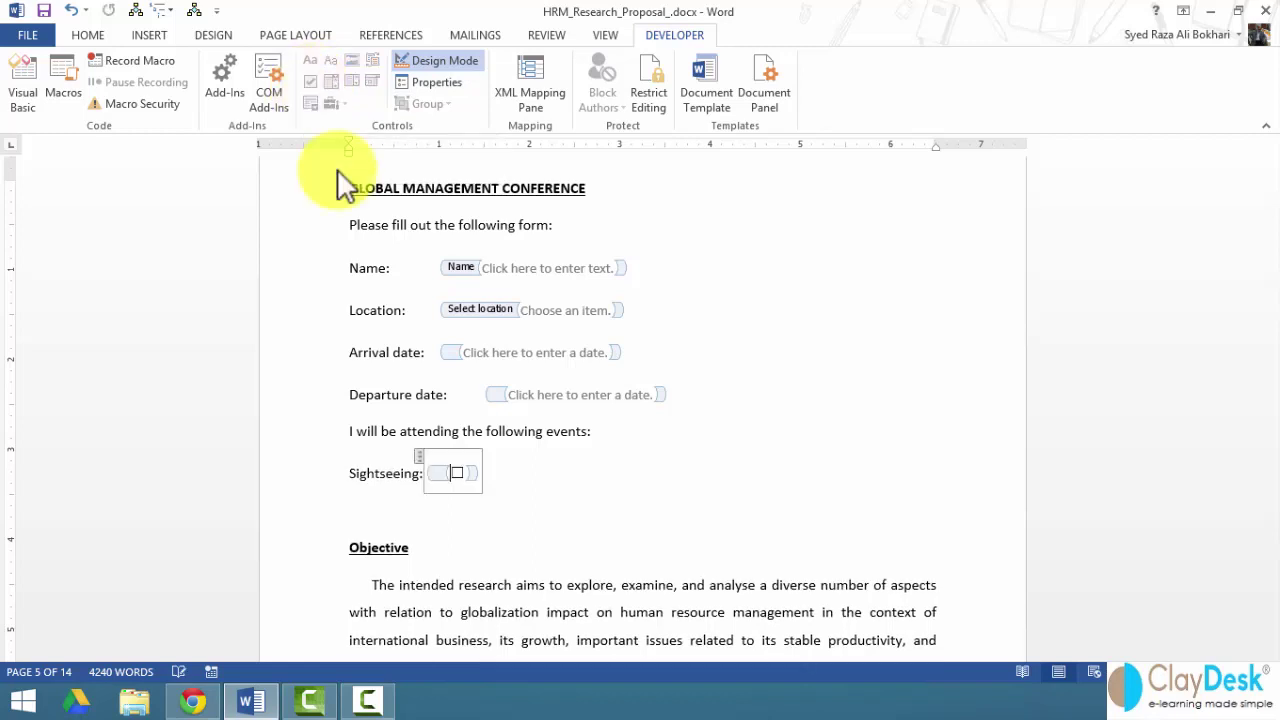
pyautogui.click(456, 474)
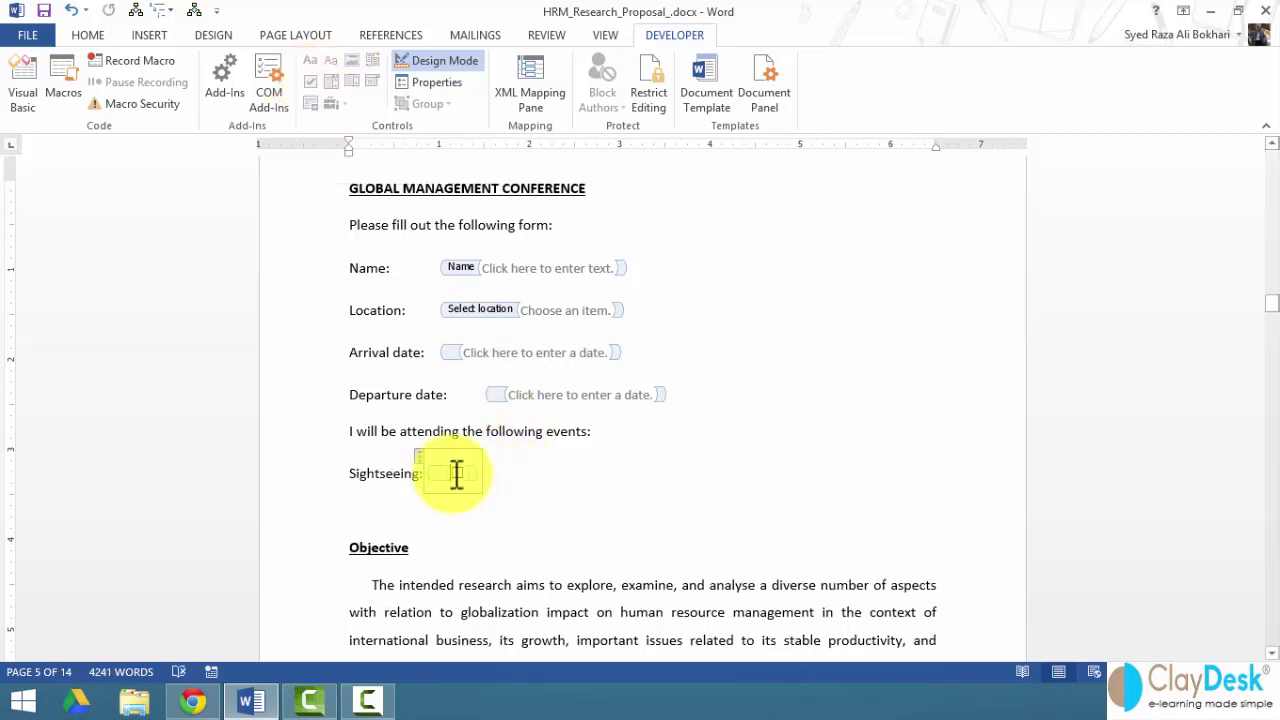
pyautogui.rightClick(456, 474)
pyautogui.click(509, 246)
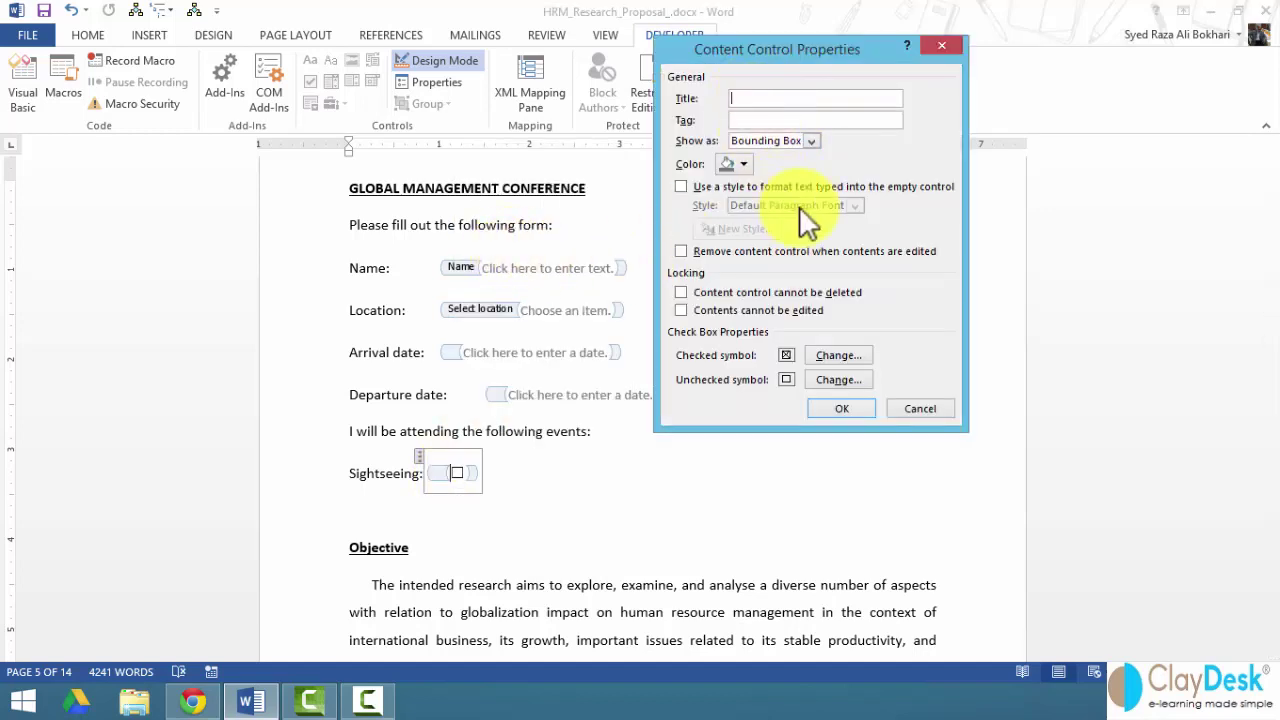
# - Title the check box 'Sightseeing', leave both default symbols unchanged, and confirm
pyautogui.write('Sightseeing')
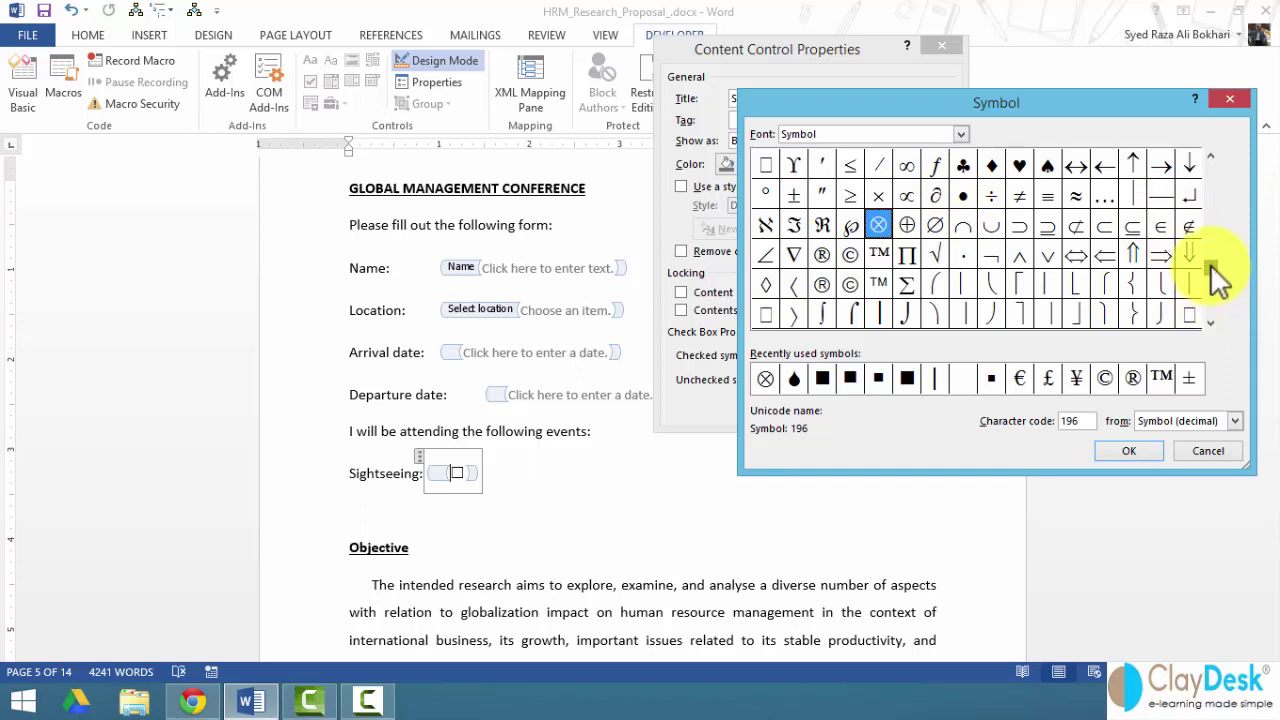
pyautogui.scroll(8, 1208, 257)
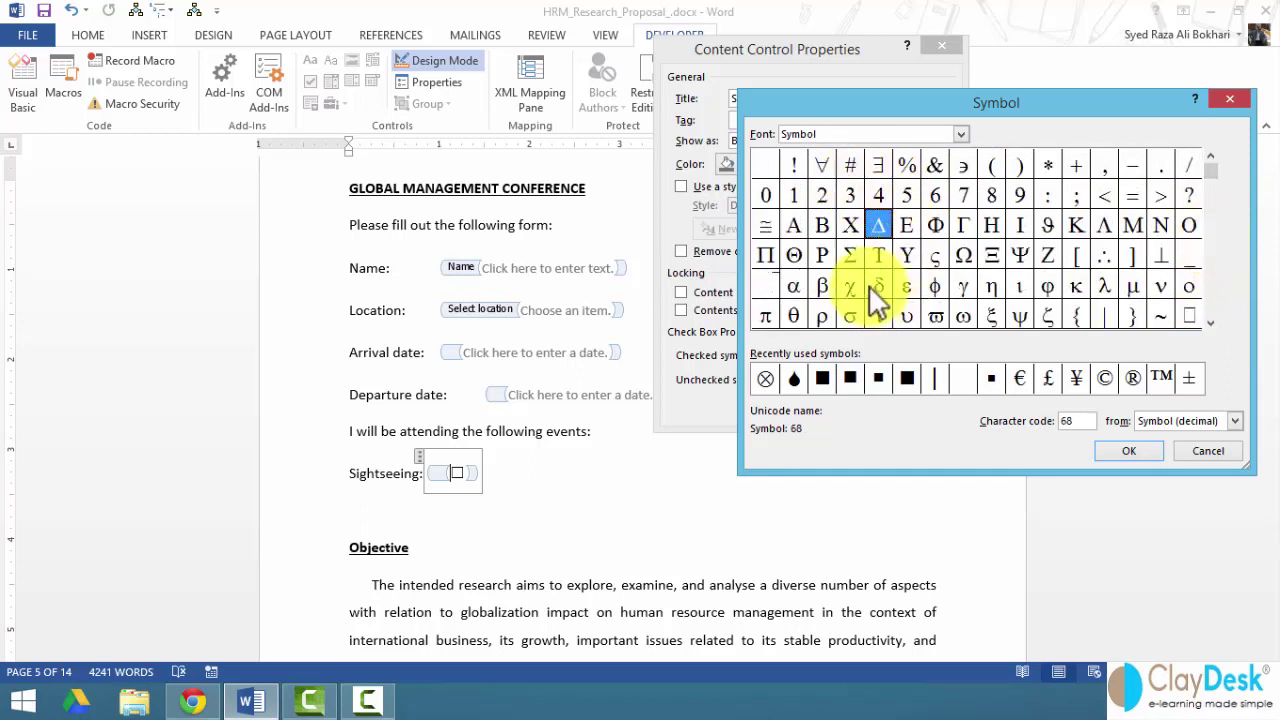
pyautogui.click(1205, 451)
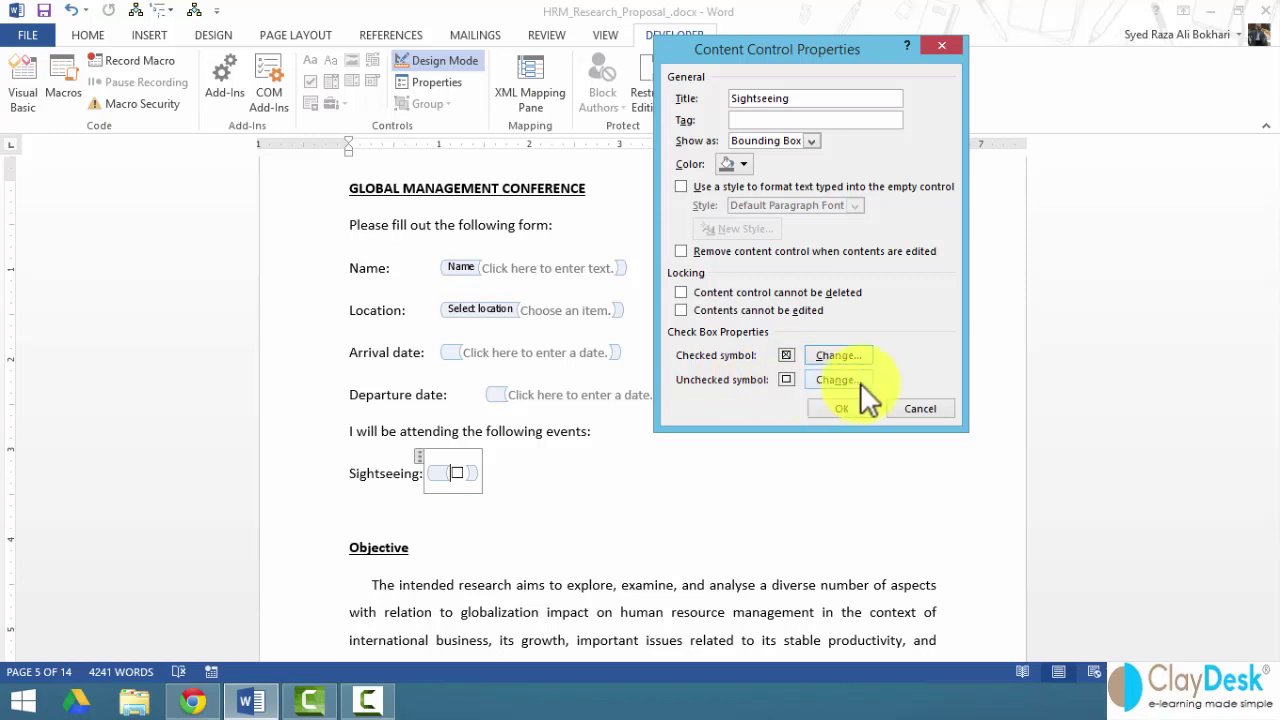
pyautogui.click(862, 380)
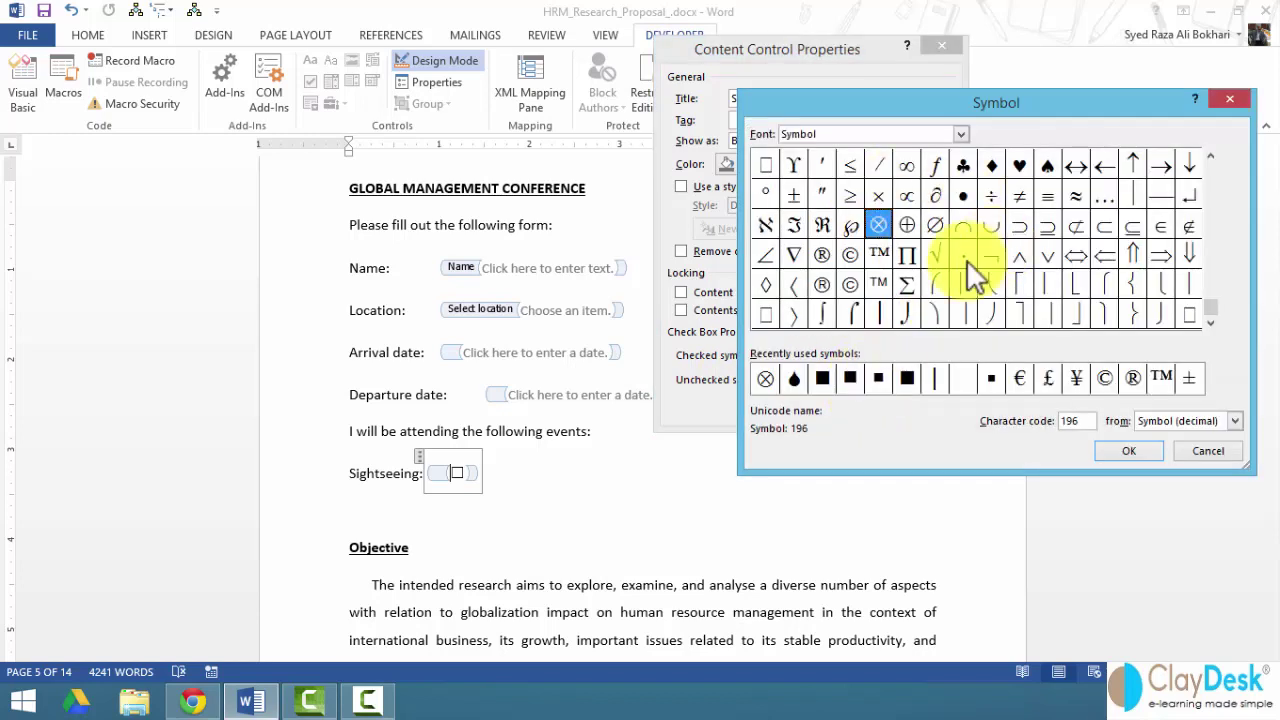
pyautogui.click(1205, 452)
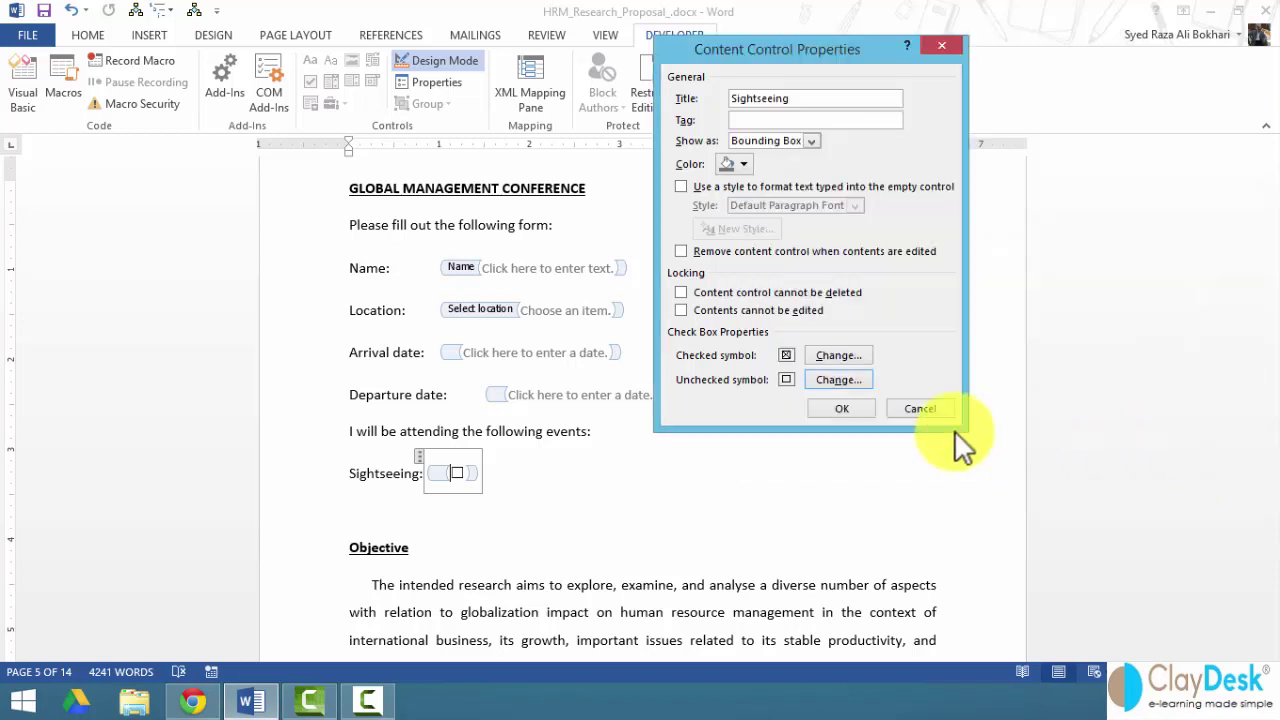
pyautogui.click(838, 408)
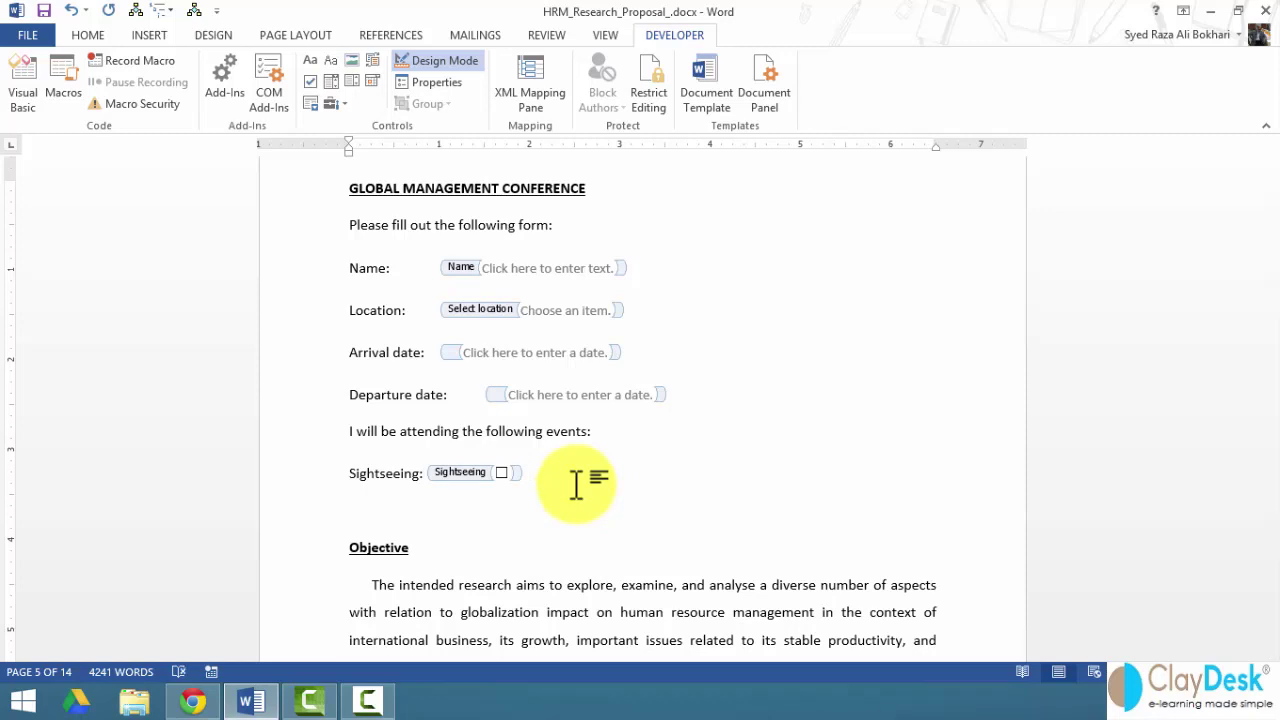
# - Add 'City tour:' and, one tab stop later, 'Magic show:', each followed by a check box
pyautogui.write('City tour:')
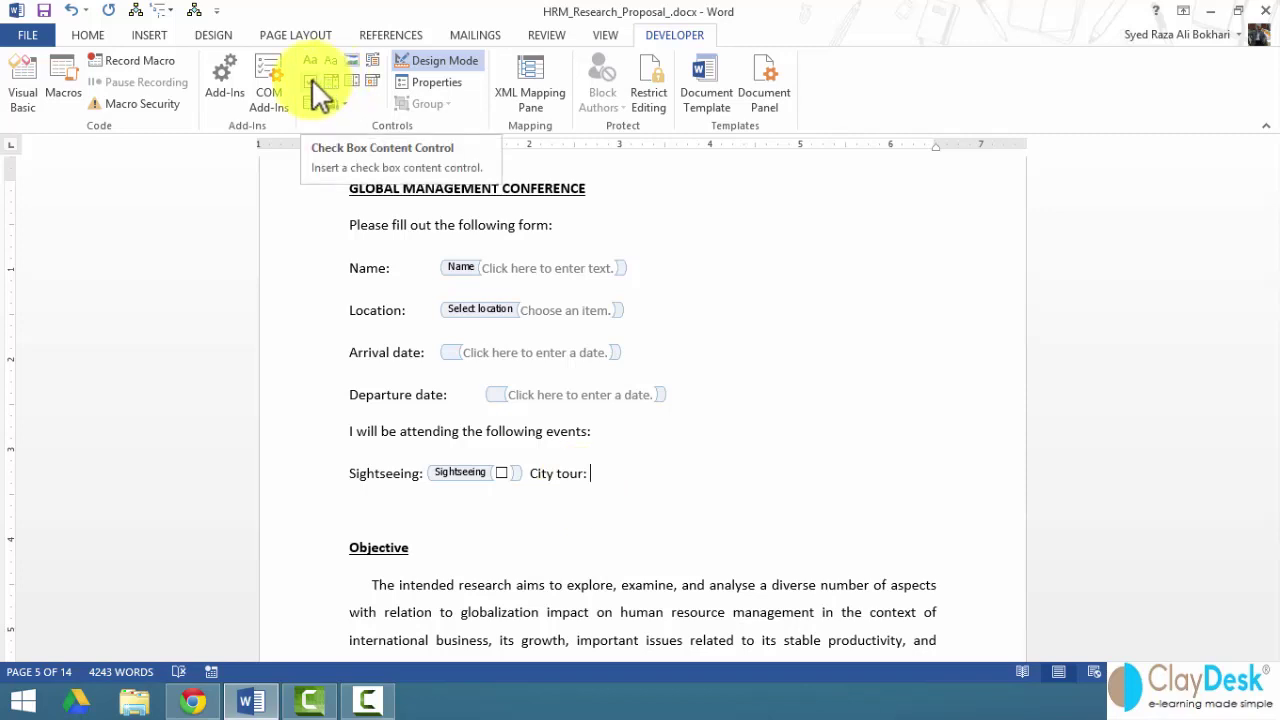
pyautogui.click(311, 80)
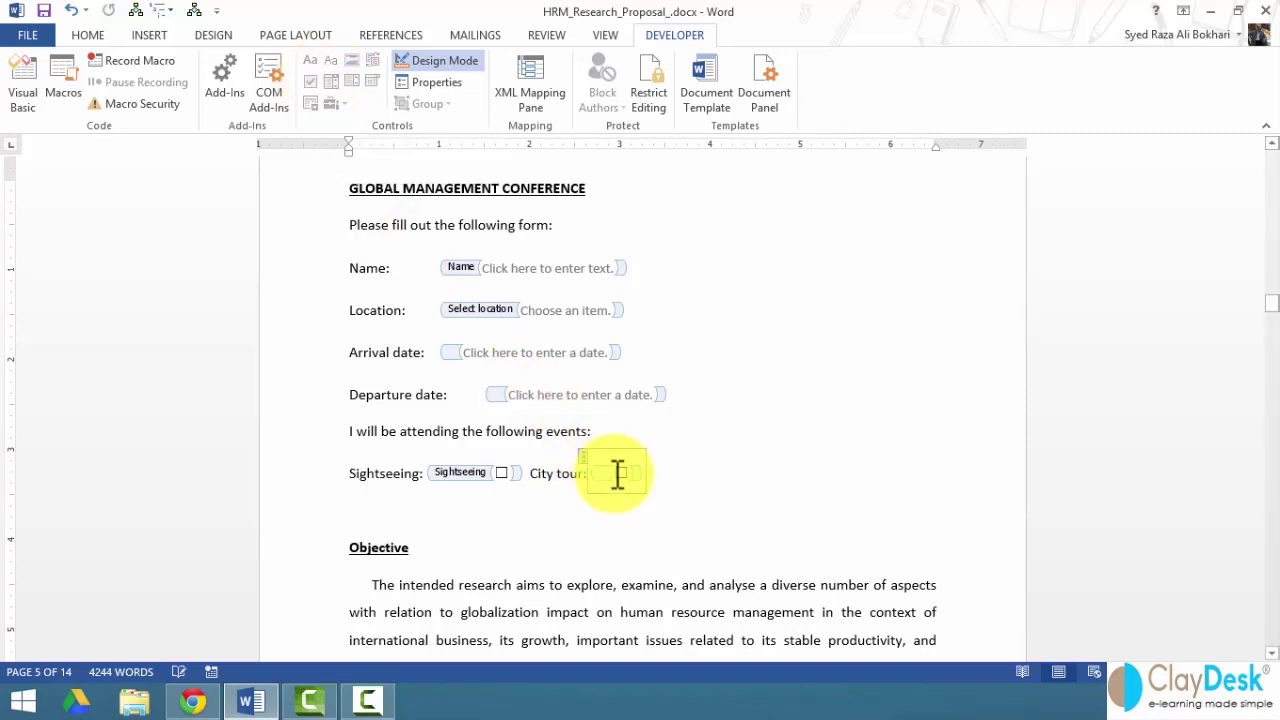
pyautogui.press('Tab')
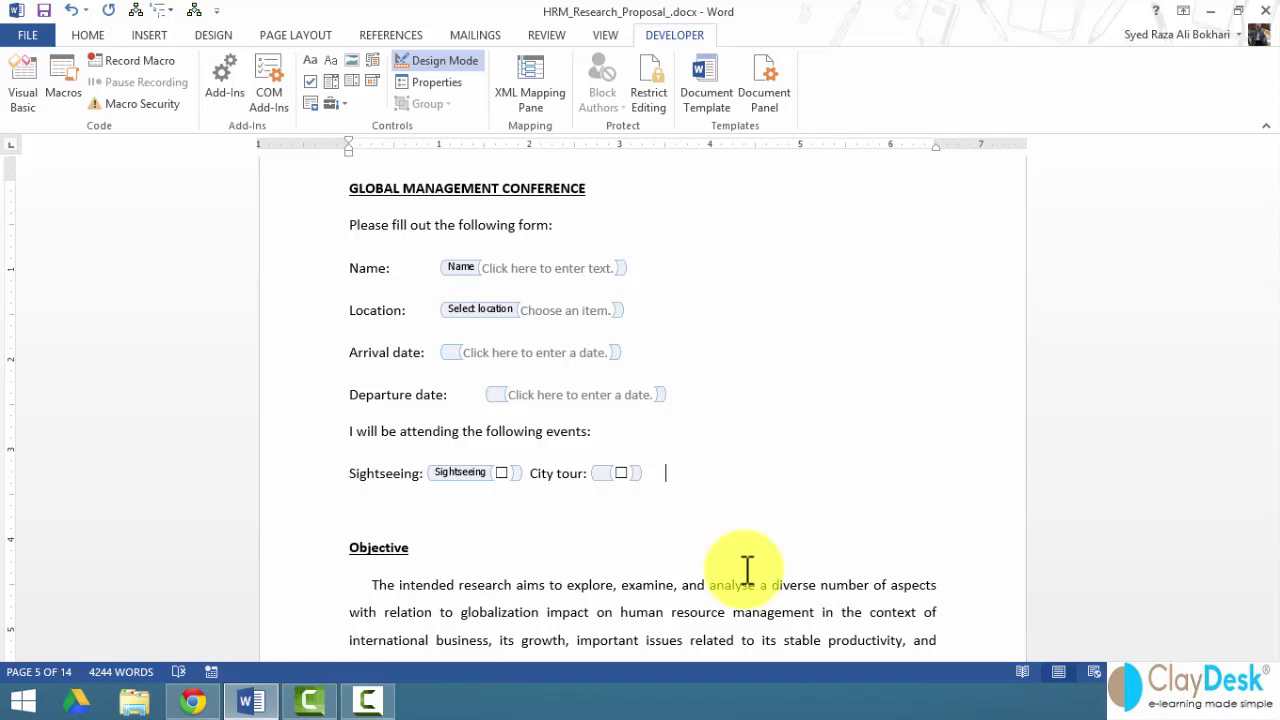
pyautogui.write('Magic show:')
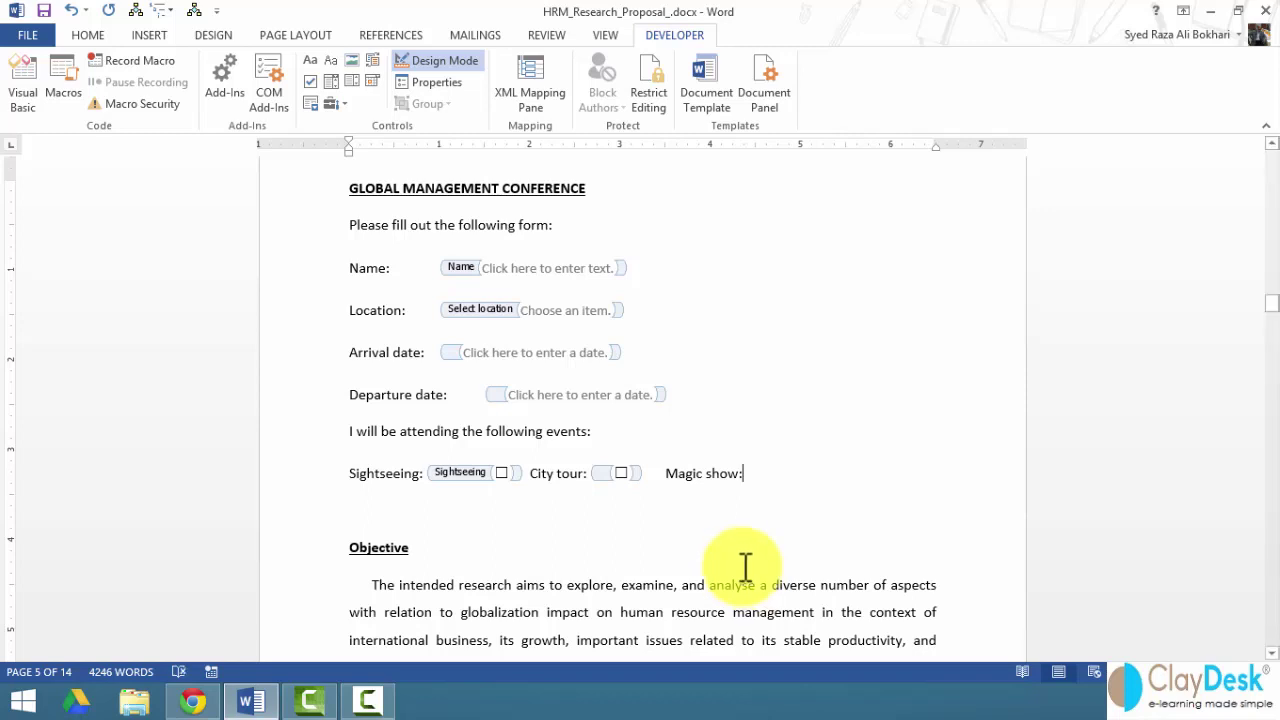
pyautogui.click(310, 81)
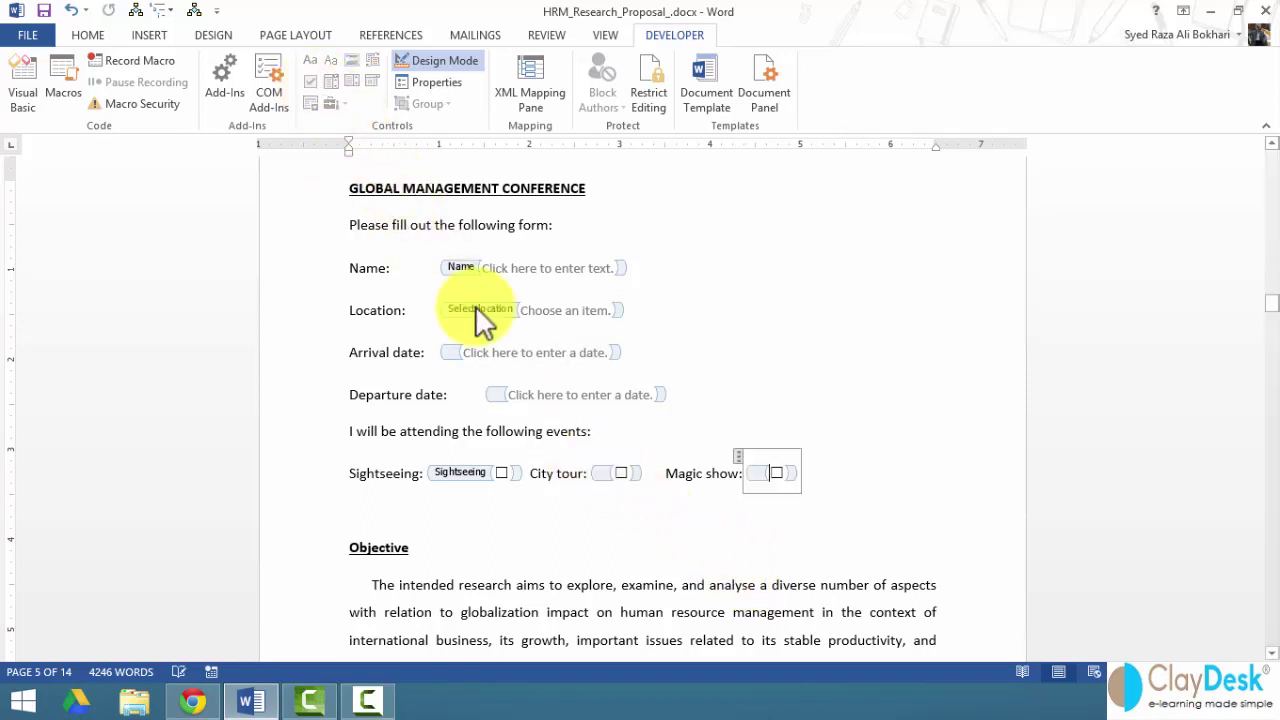
pyautogui.click(904, 500)
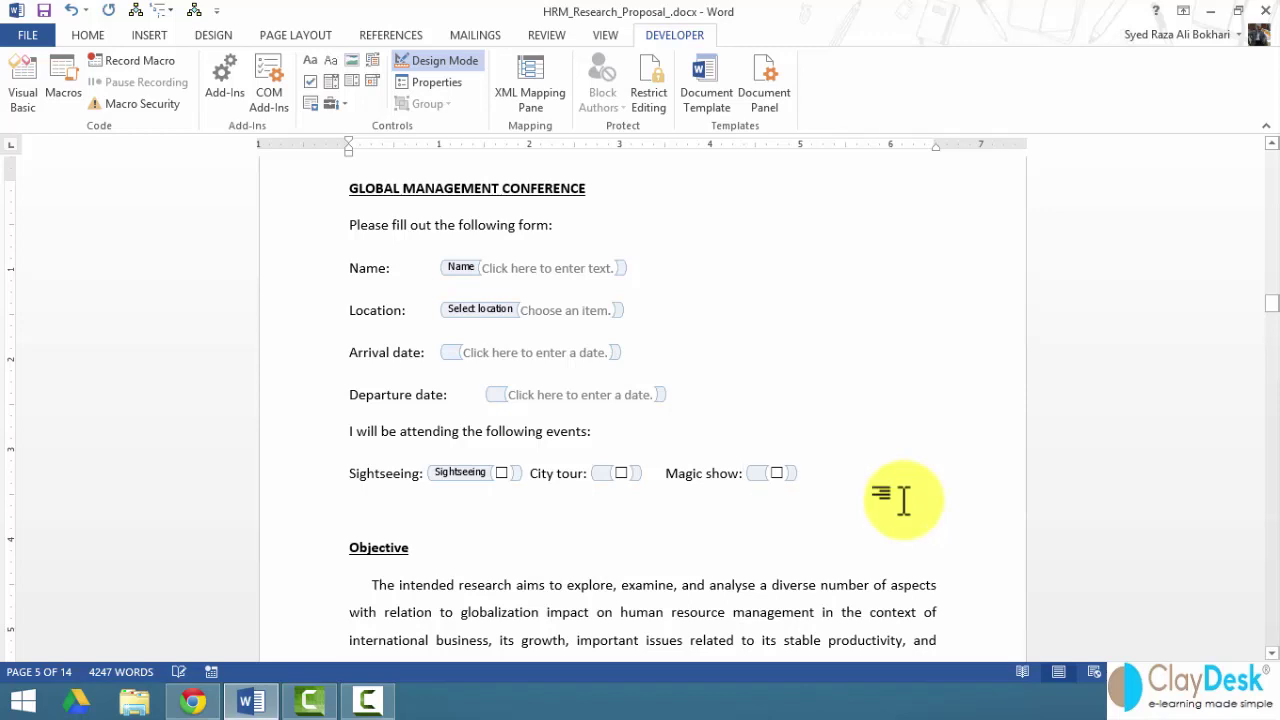
# - Turn Design Mode off and make the form lines through the events row bold
pyautogui.click(443, 60)
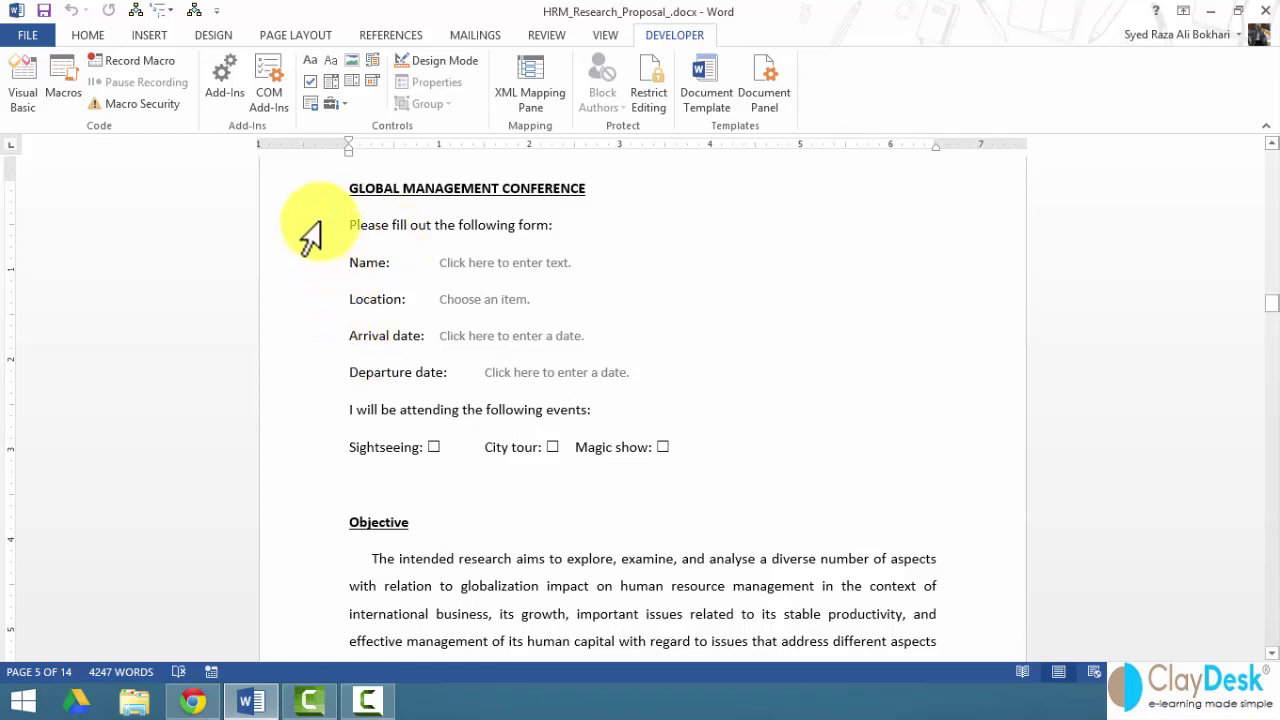
pyautogui.moveTo(300, 224); pyautogui.dragTo(326, 450)
pyautogui.hotkey('ctrl', 'b')
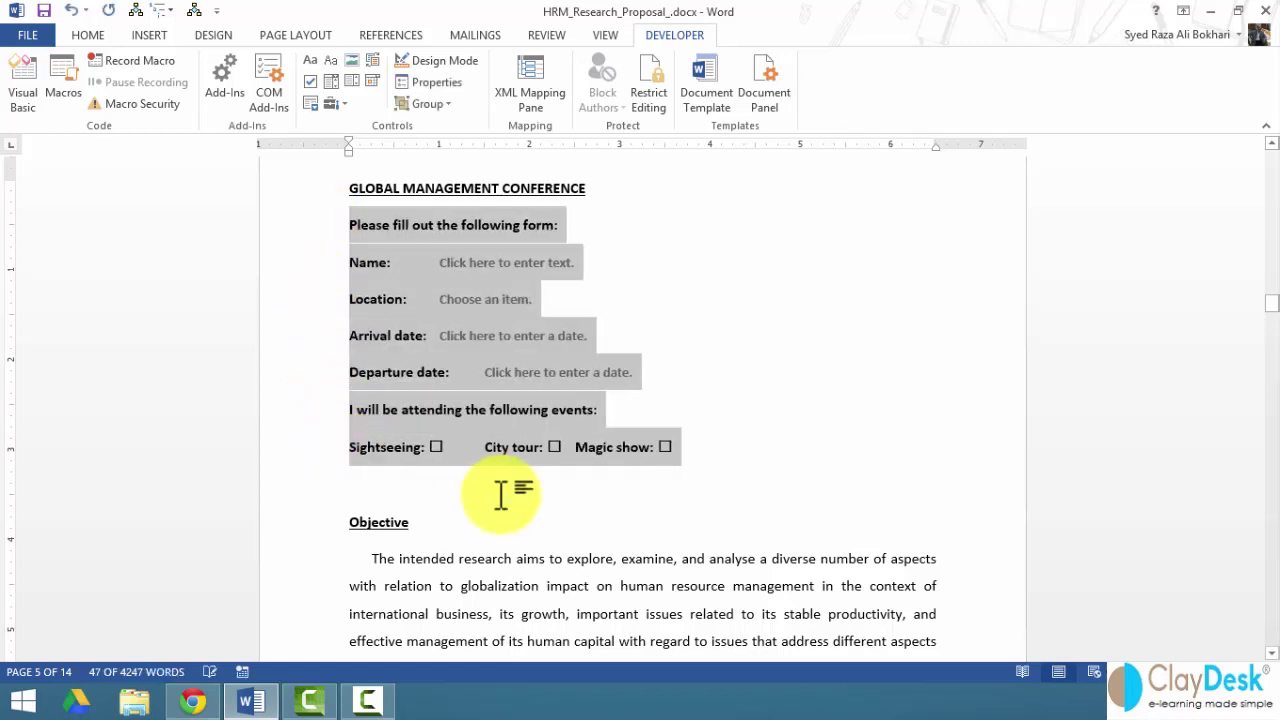
pyautogui.click(566, 509)
# - Apply the style1 style to the form lines, close the styles list, and return to Developer
pyautogui.moveTo(294, 232); pyautogui.dragTo(349, 449)
pyautogui.click(87, 33)
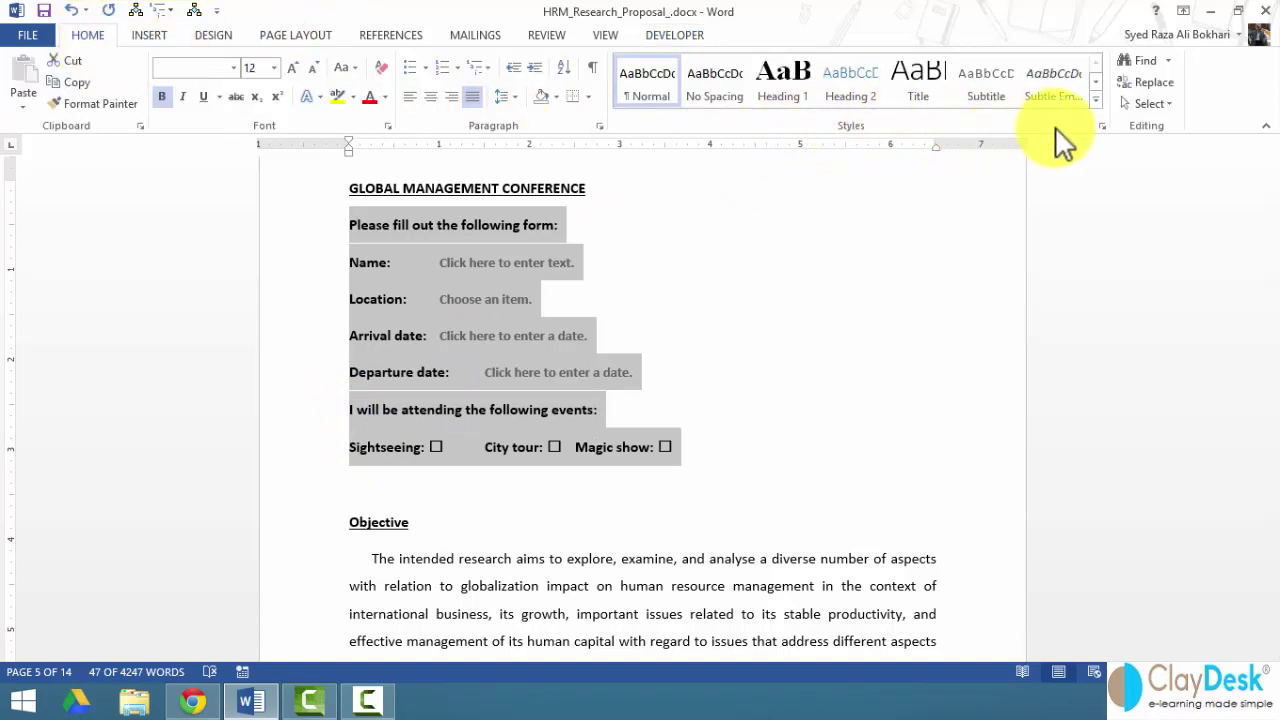
pyautogui.click(1101, 126)
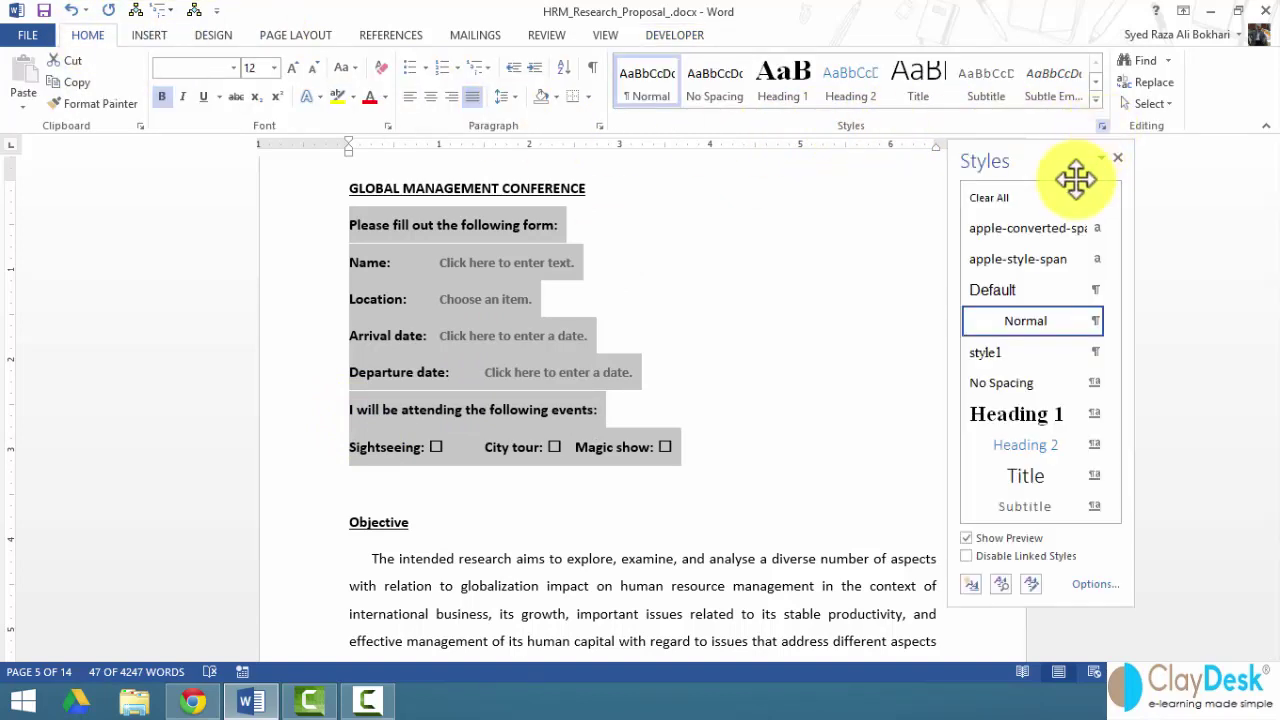
pyautogui.click(992, 356)
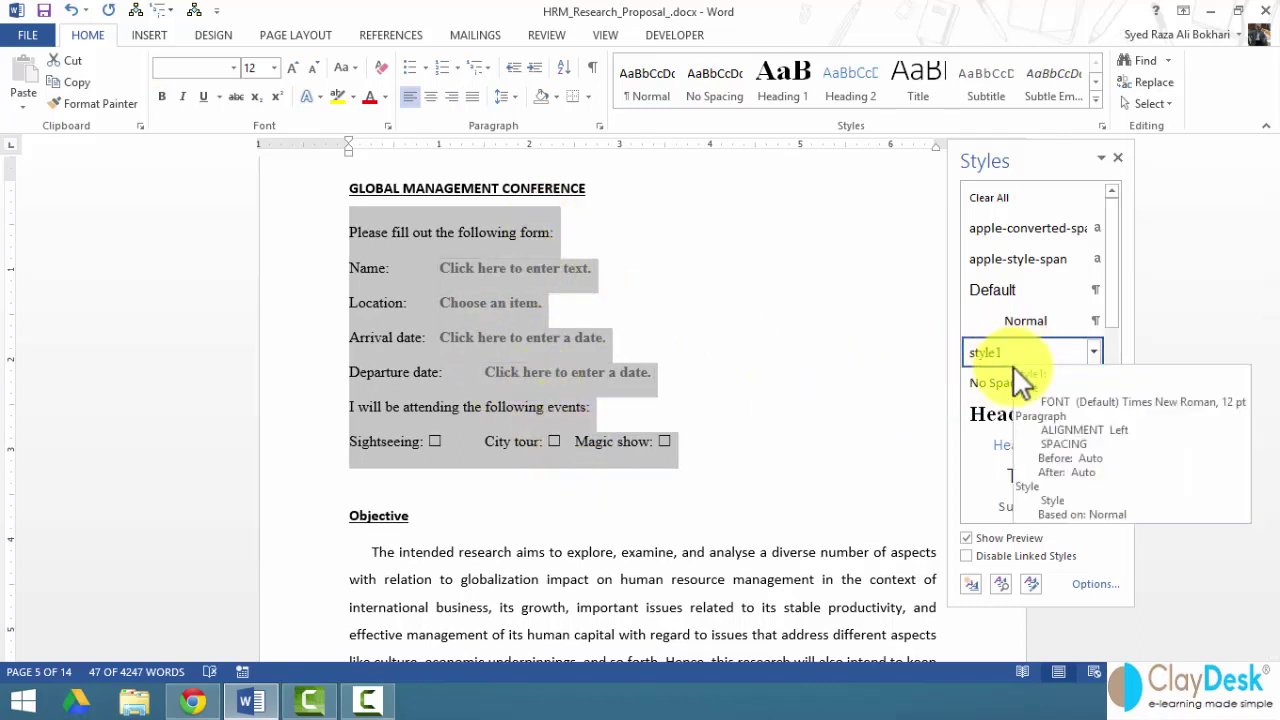
pyautogui.click(600, 460)
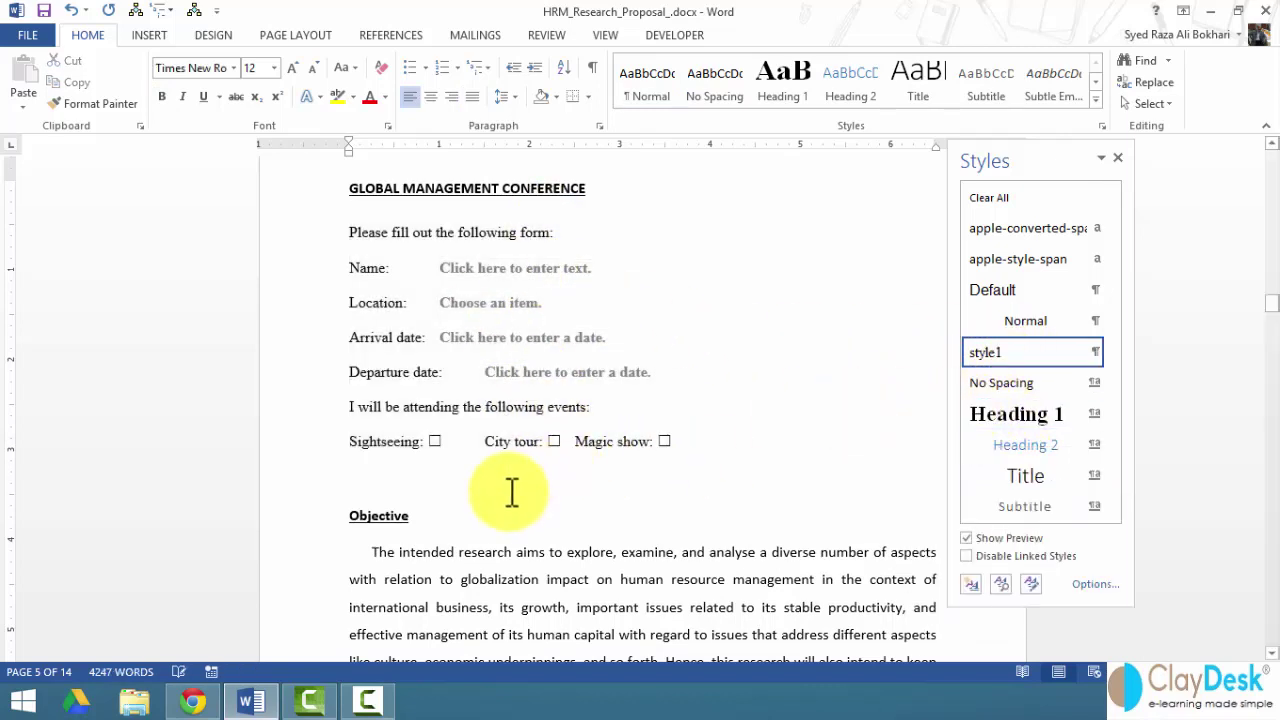
pyautogui.click(1118, 158)
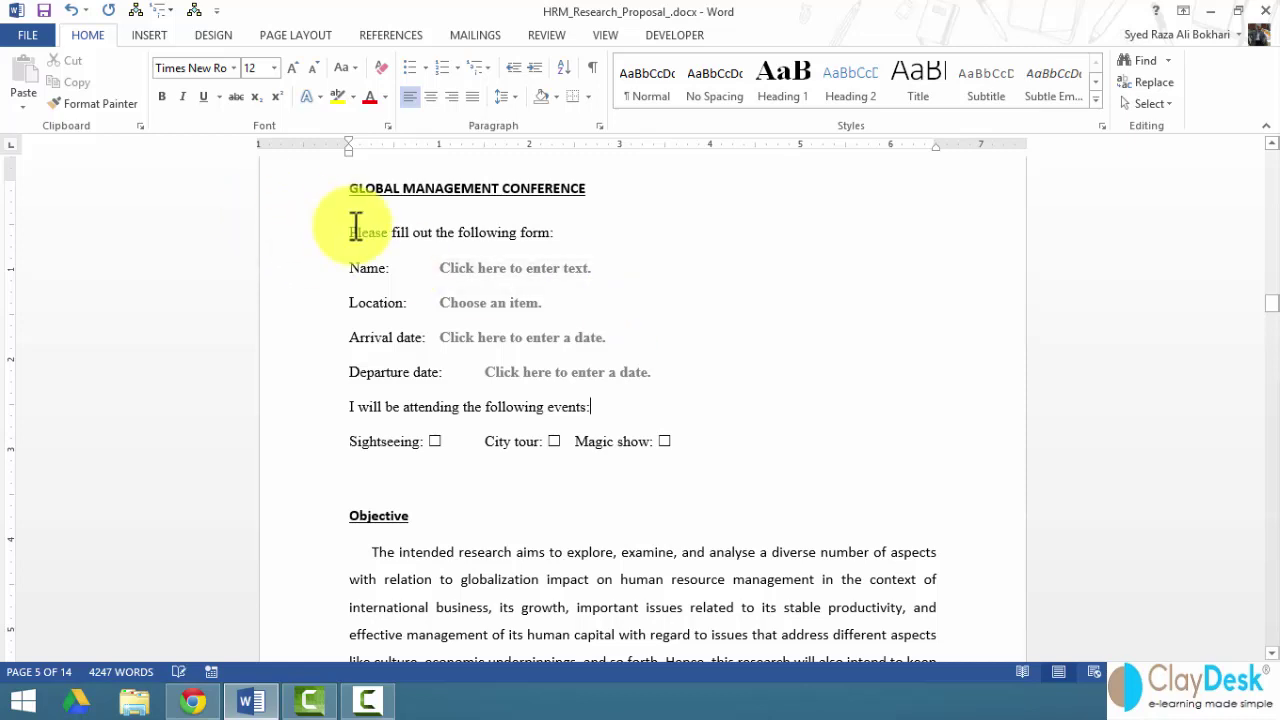
pyautogui.moveTo(294, 240); pyautogui.dragTo(310, 445)
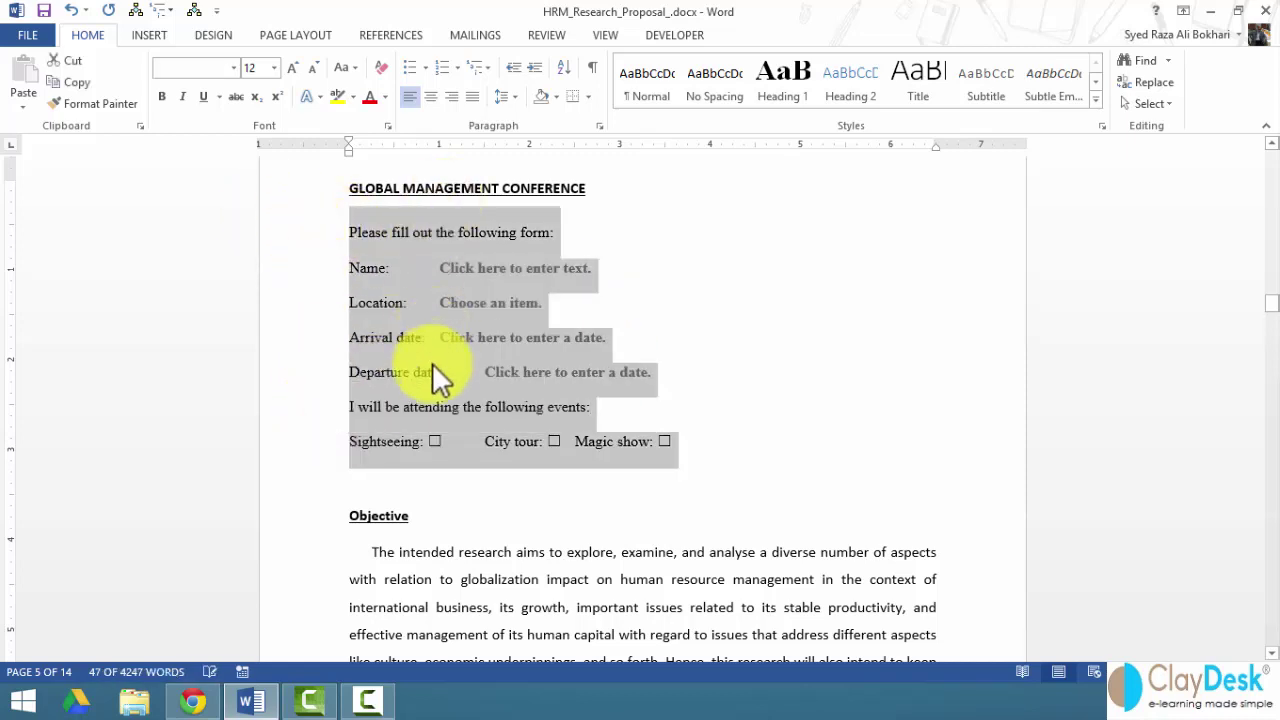
pyautogui.click(760, 352)
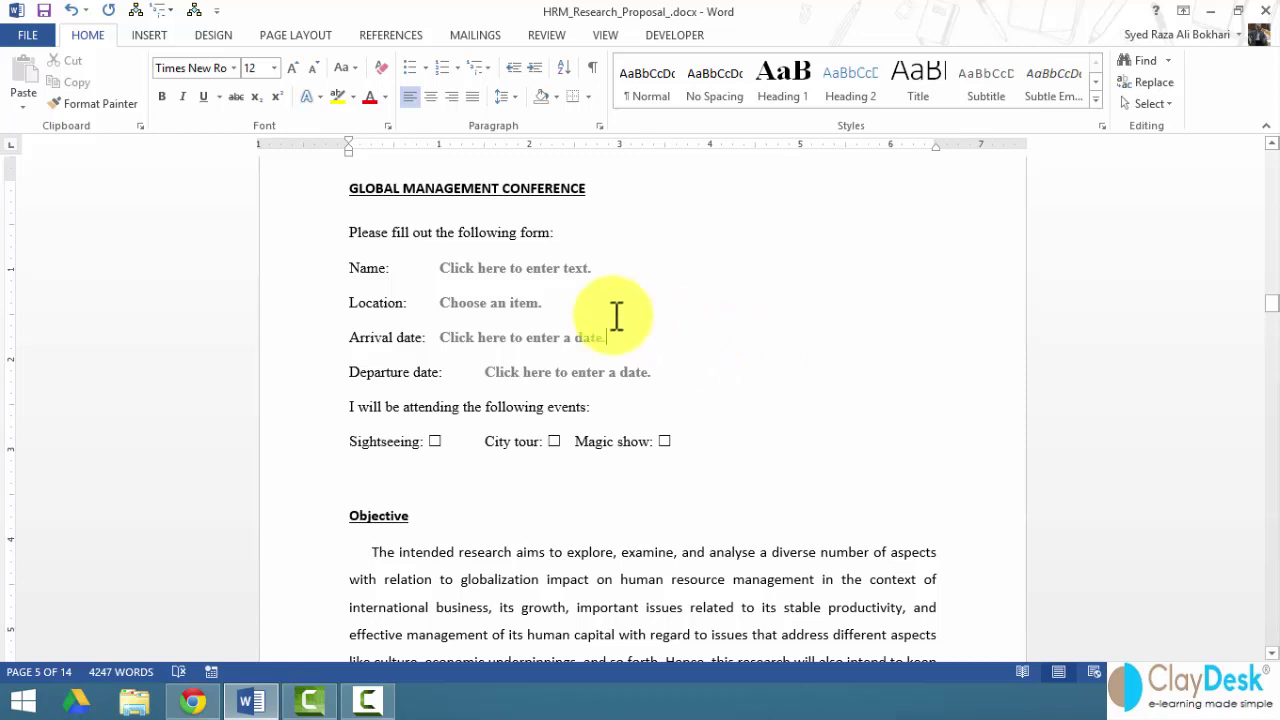
pyautogui.click(668, 45)
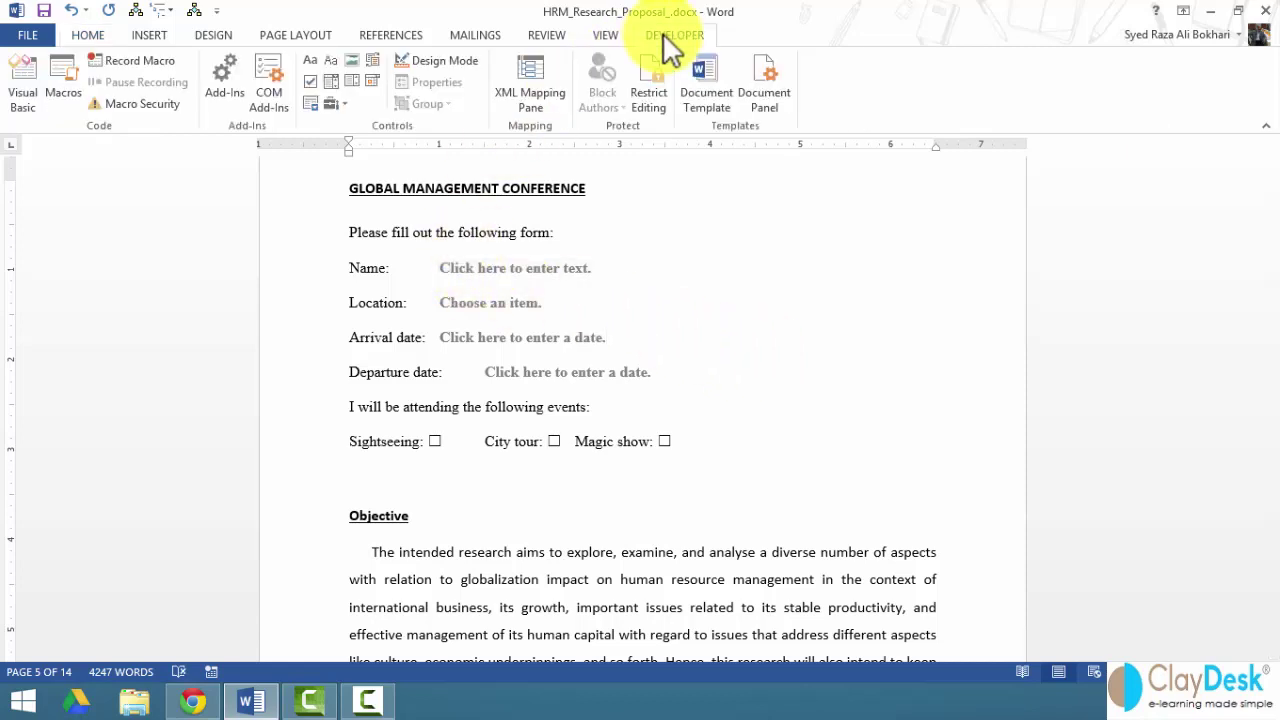
# - Turn on Design Mode and set the Name field to 'Content control cannot be deleted'
pyautogui.click(443, 59)
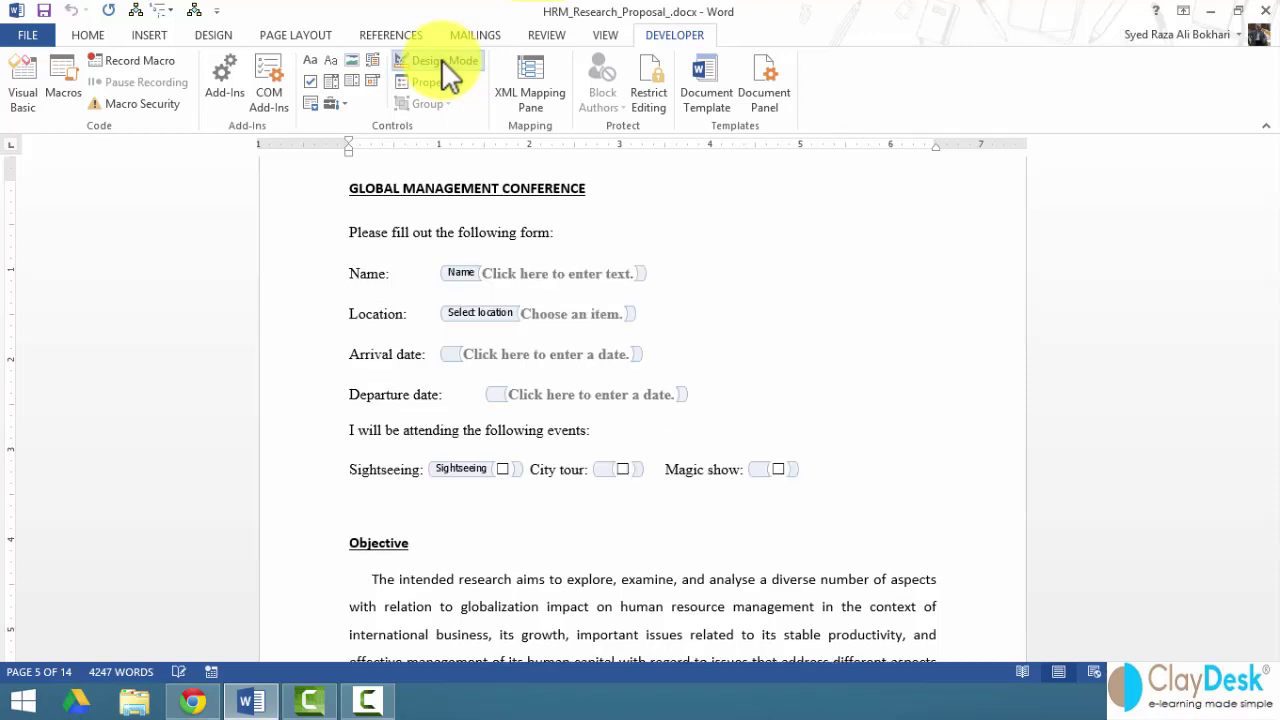
pyautogui.rightClick(548, 274)
pyautogui.click(590, 385)
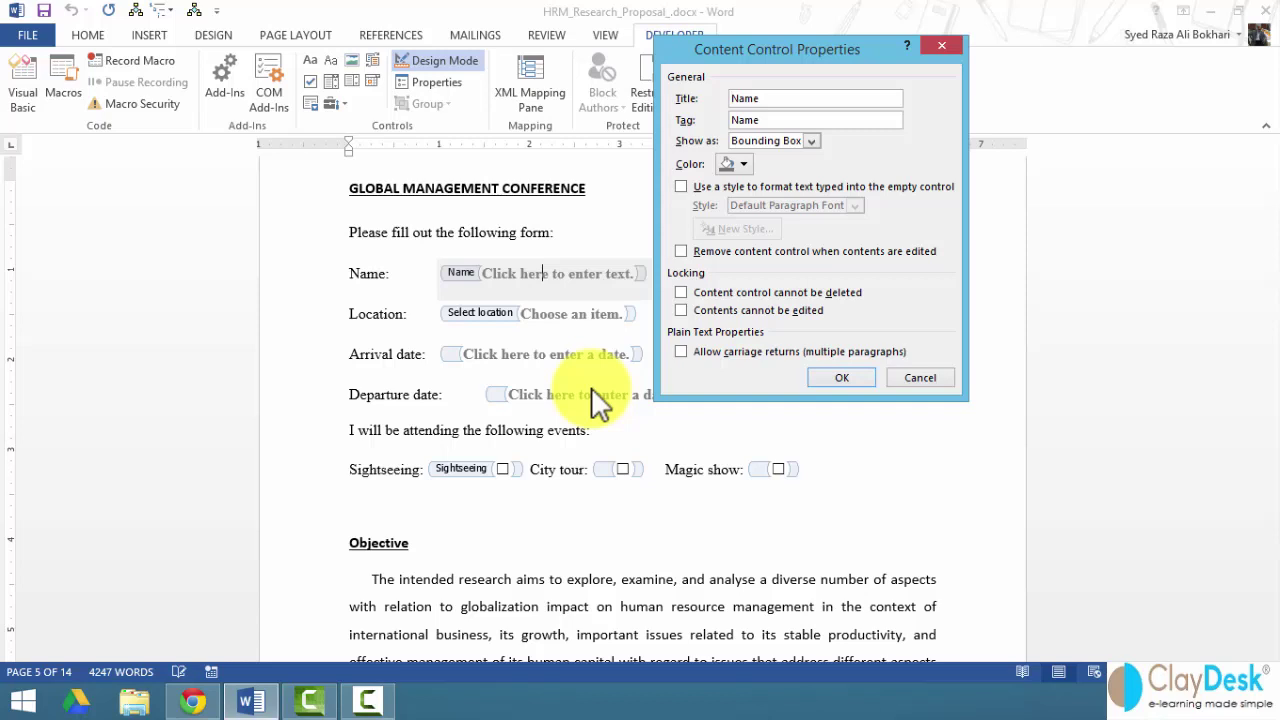
pyautogui.click(729, 293)
pyautogui.click(835, 377)
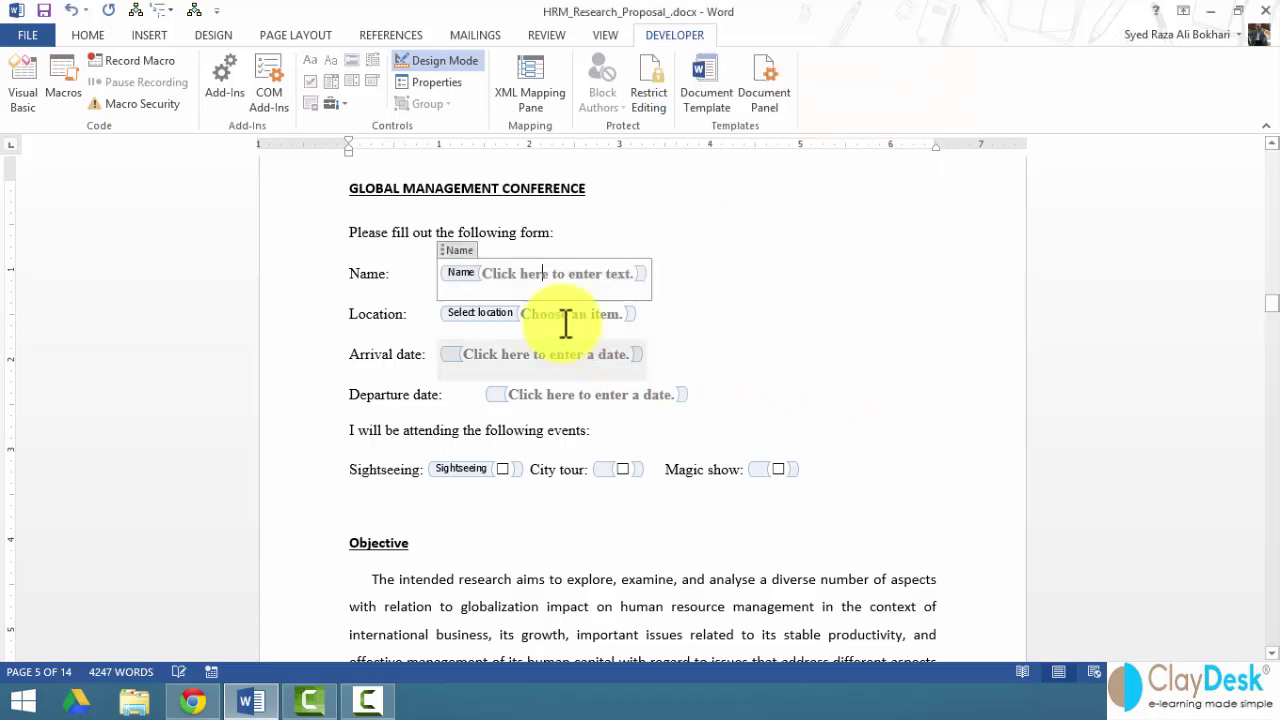
# - Make the Location field undeletable as well, then turn Design Mode off
pyautogui.rightClick(565, 318)
pyautogui.click(620, 424)
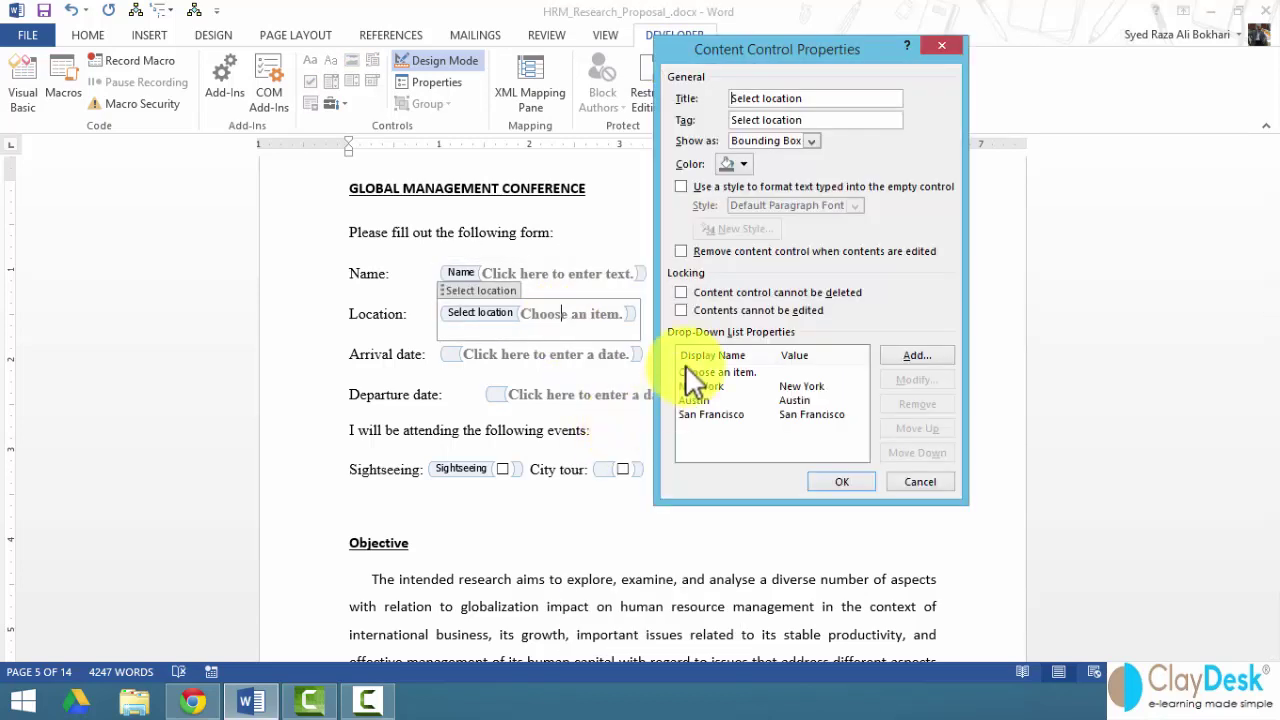
pyautogui.click(705, 293)
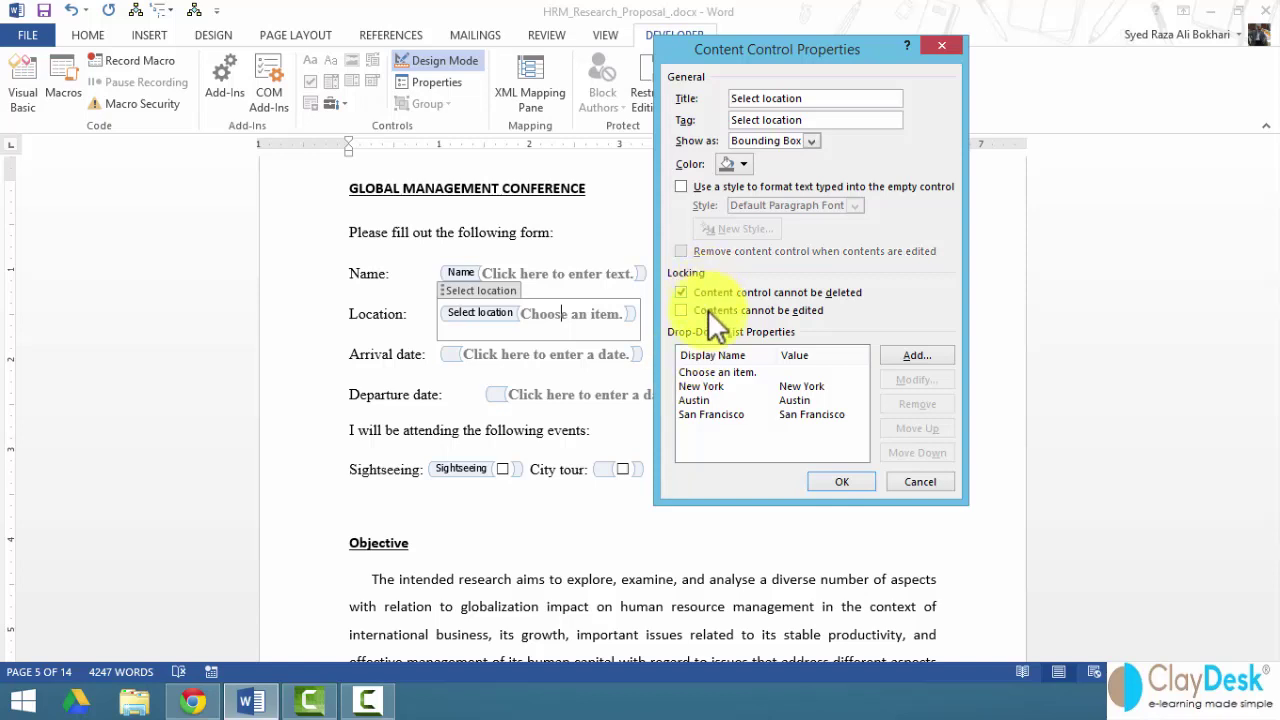
pyautogui.click(840, 482)
pyautogui.click(640, 345)
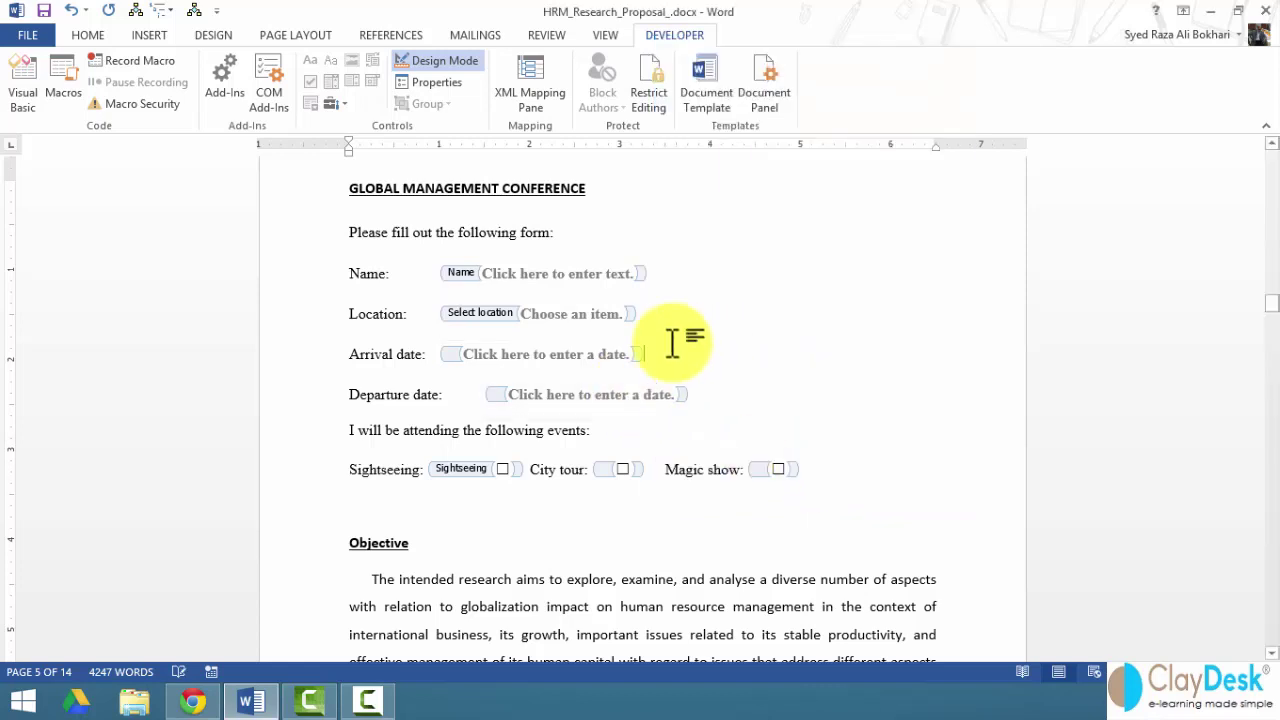
pyautogui.click(432, 60)
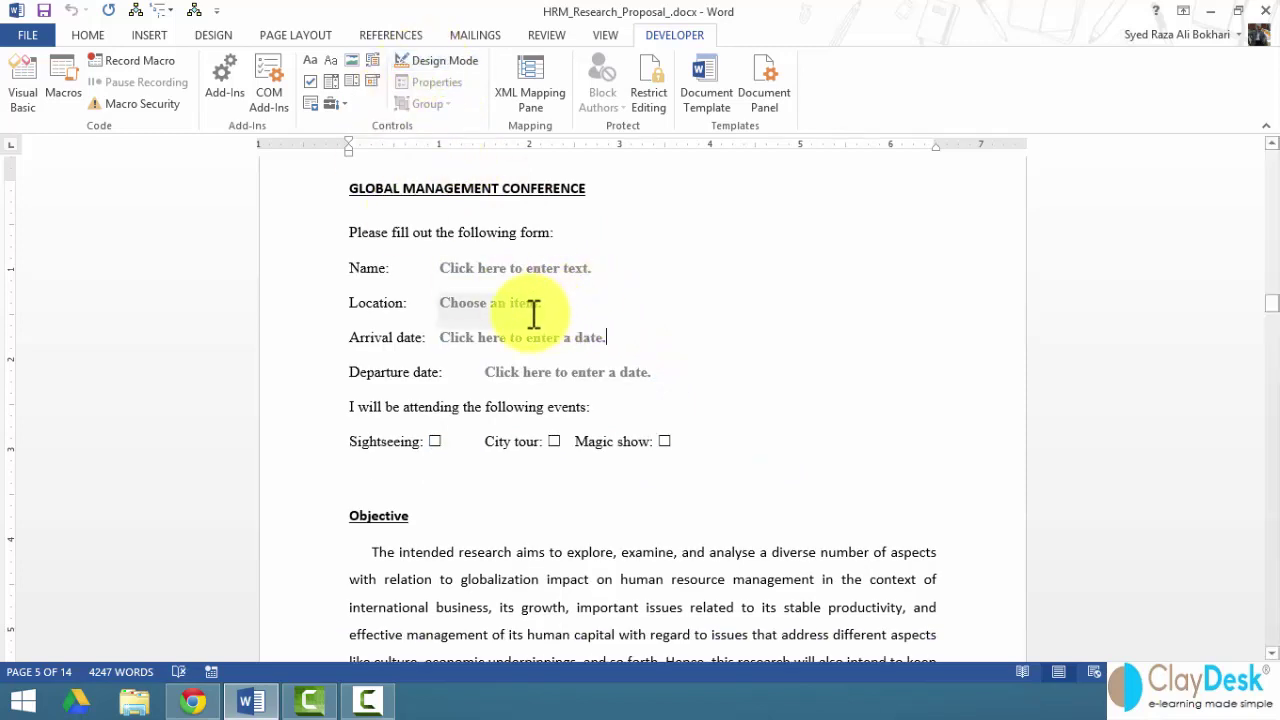
# - Enter a sample person's name in the Name field and choose New York as the location
pyautogui.click(500, 278)
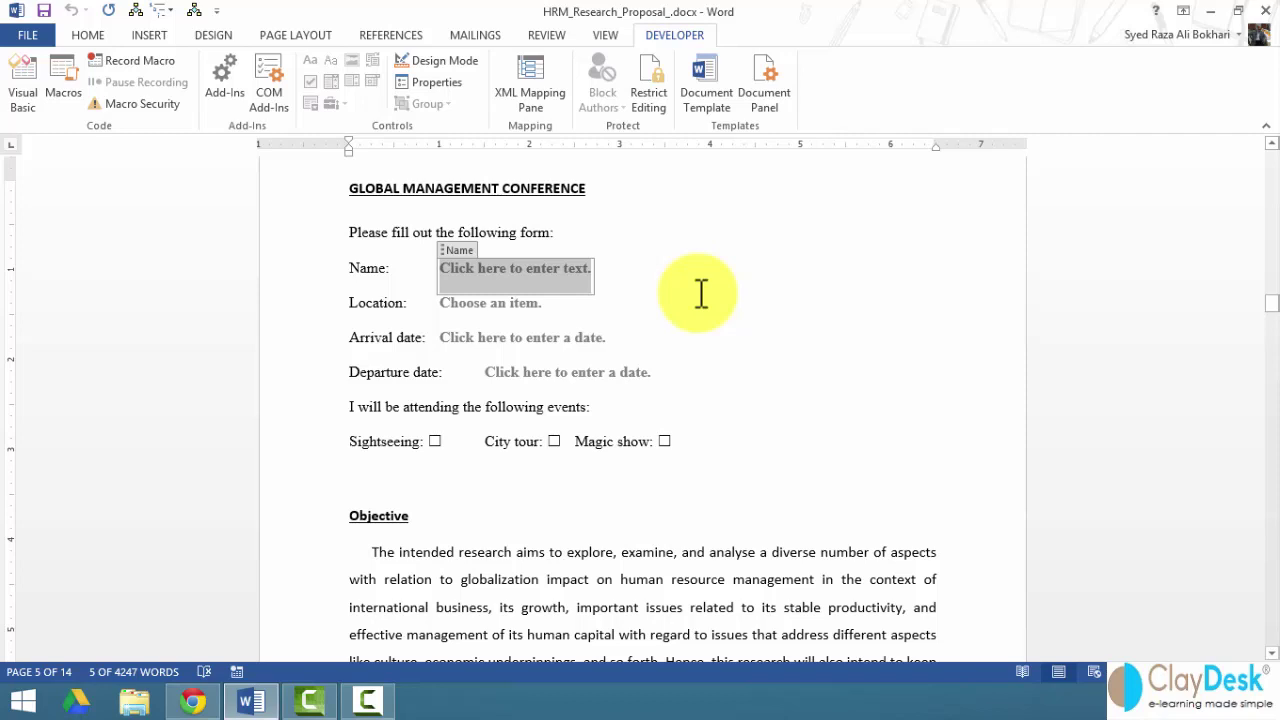
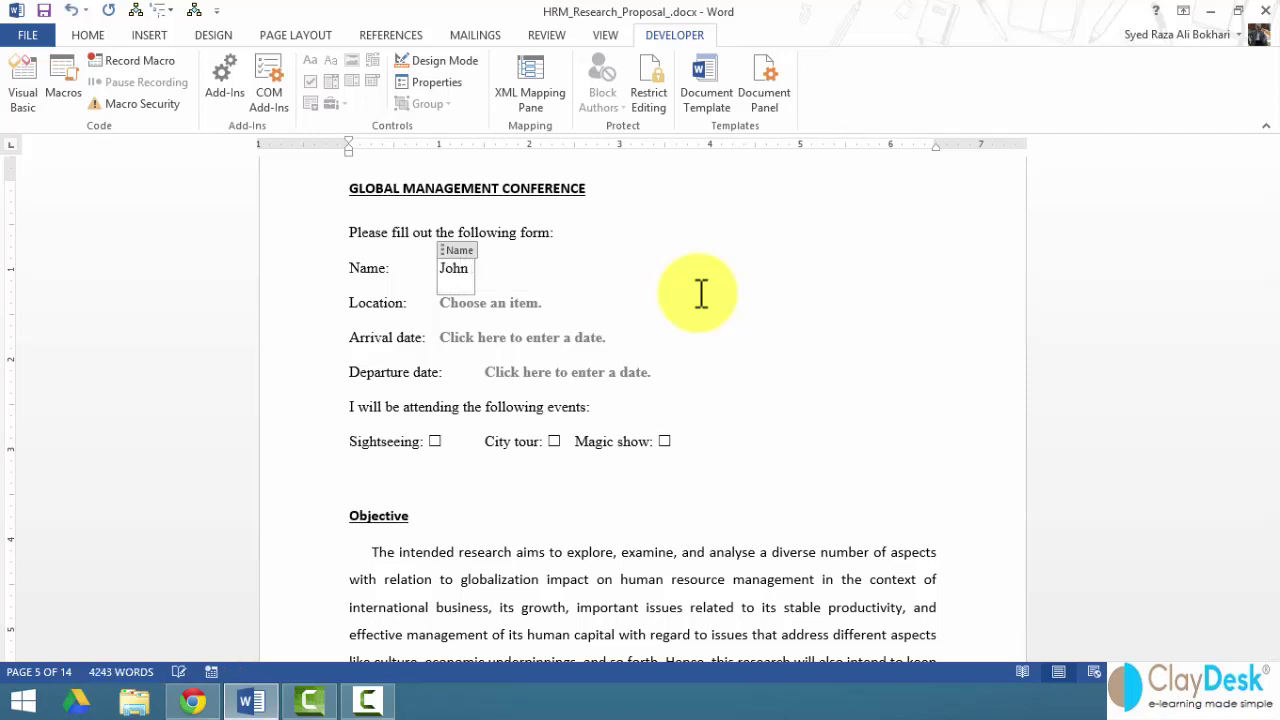
pyautogui.click(518, 306)
pyautogui.click(550, 316)
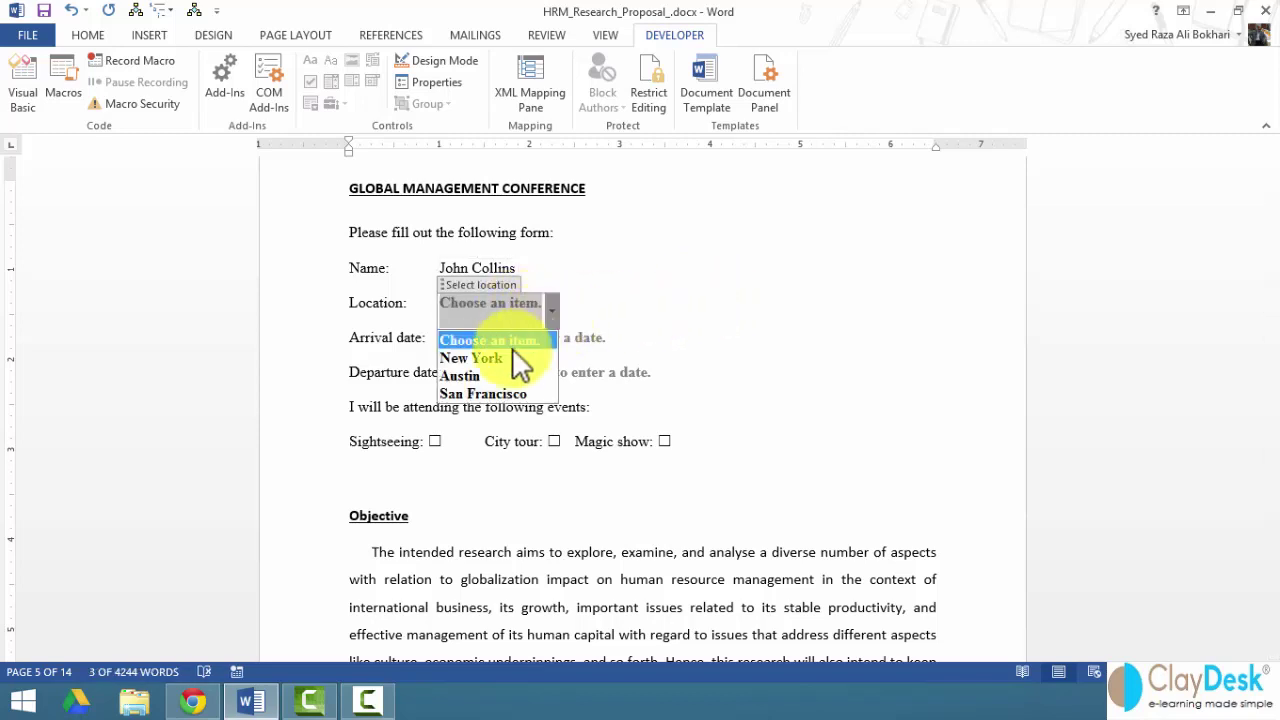
pyautogui.click(493, 358)
# - Set arrival to 11/20/2014 and departure to 11/24/2014, then tick Sightseeing and Magic show
pyautogui.click(537, 340)
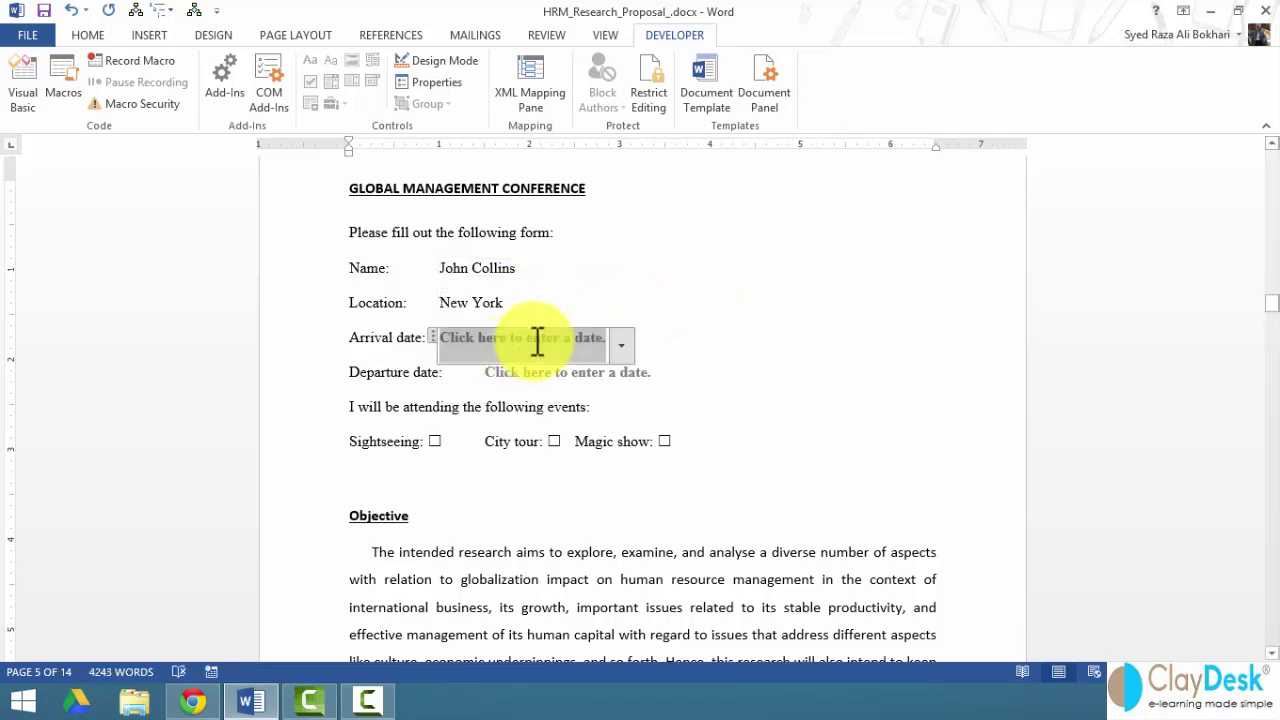
pyautogui.click(622, 347)
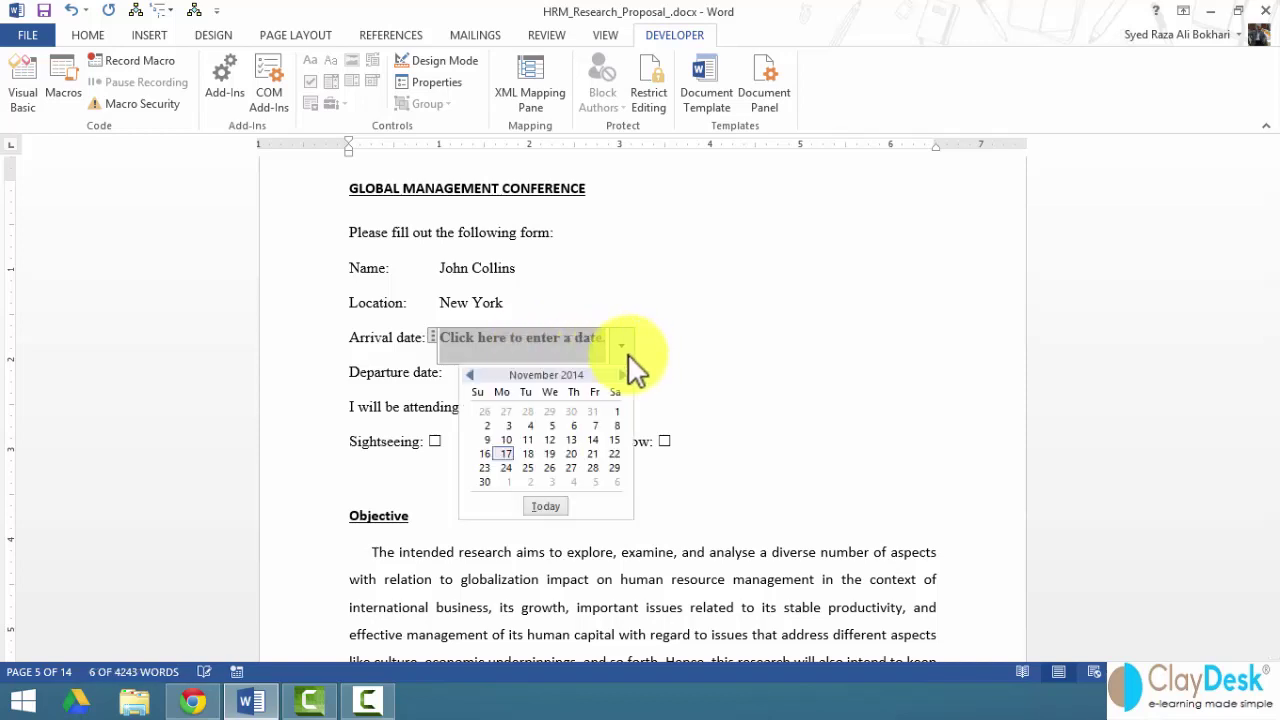
pyautogui.click(572, 455)
pyautogui.click(545, 382)
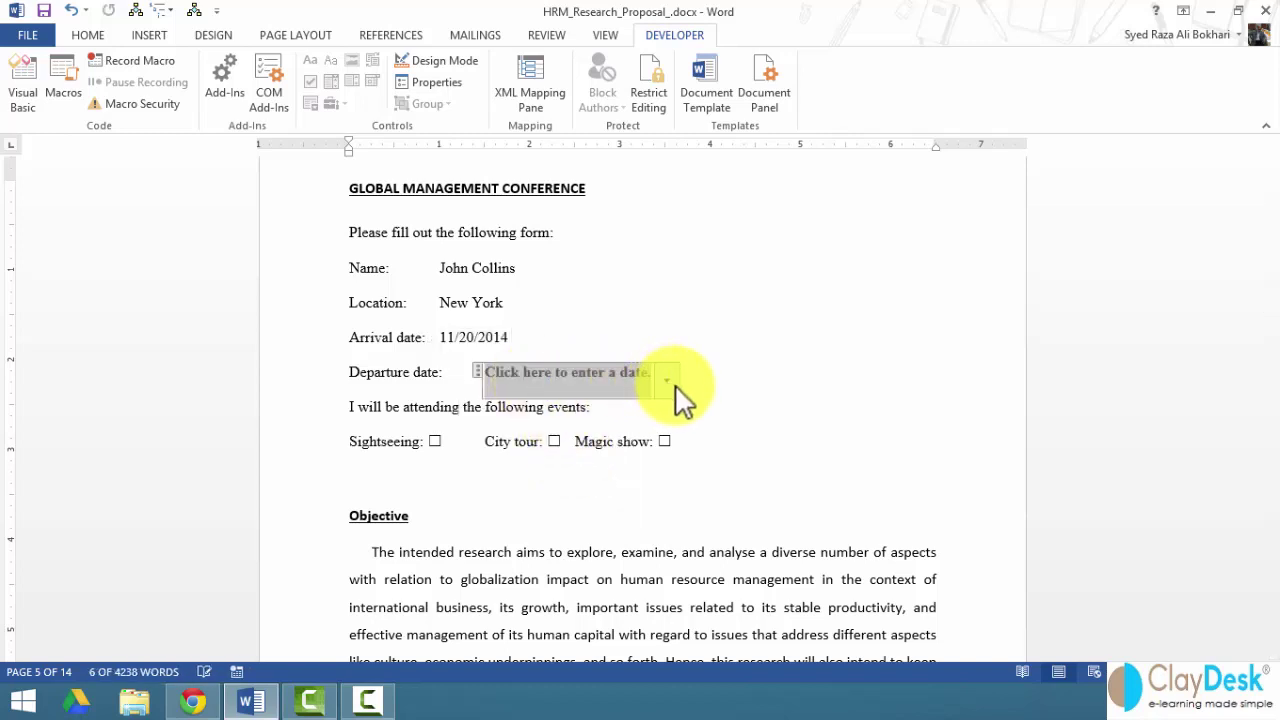
pyautogui.click(668, 382)
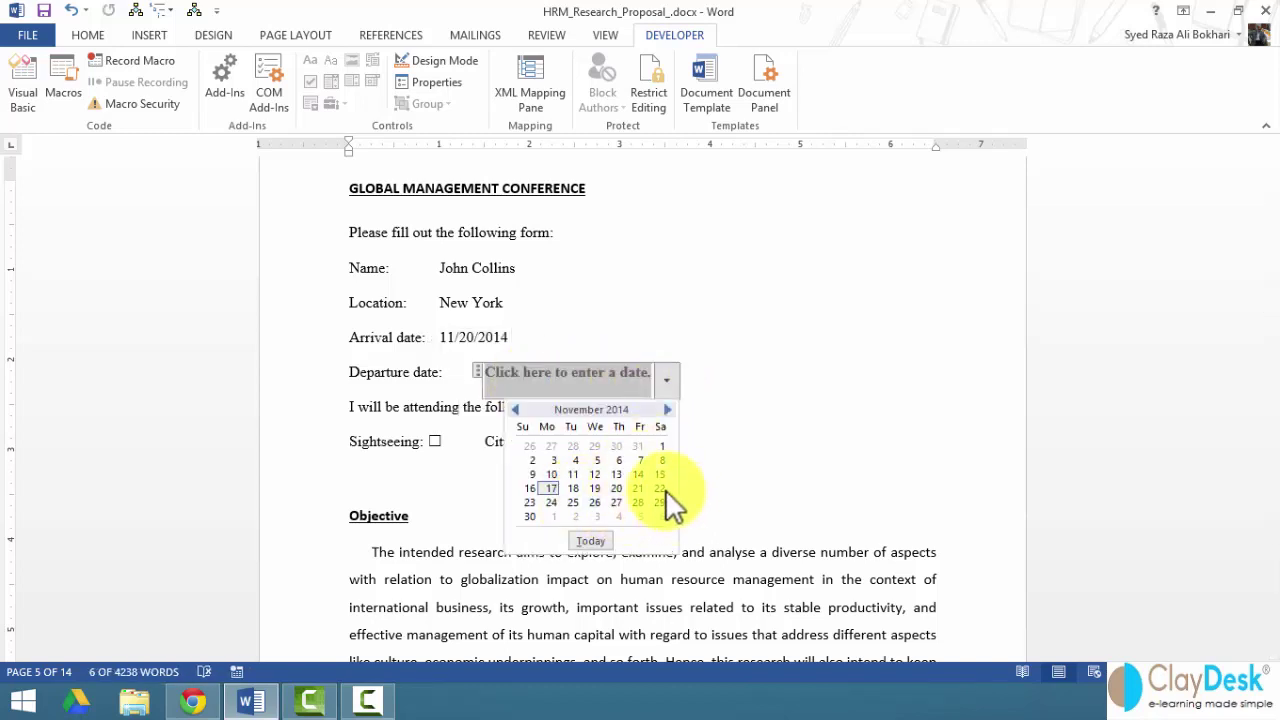
pyautogui.click(553, 502)
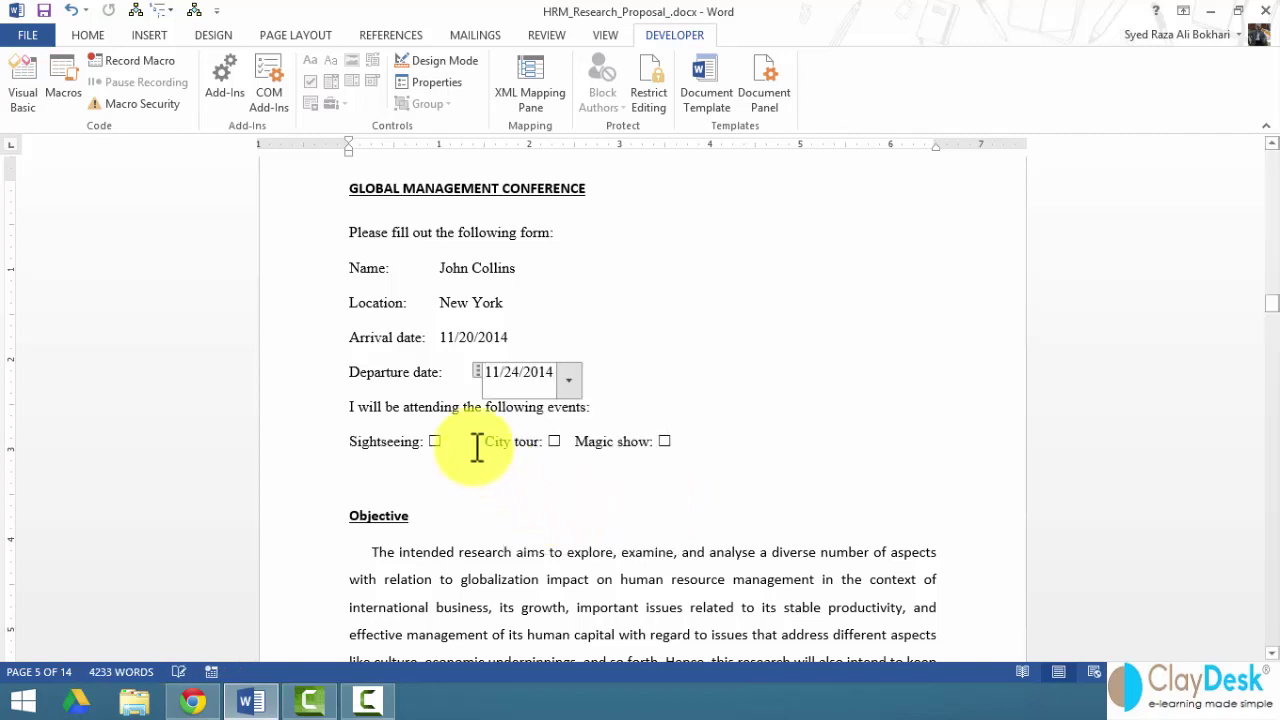
pyautogui.click(435, 442)
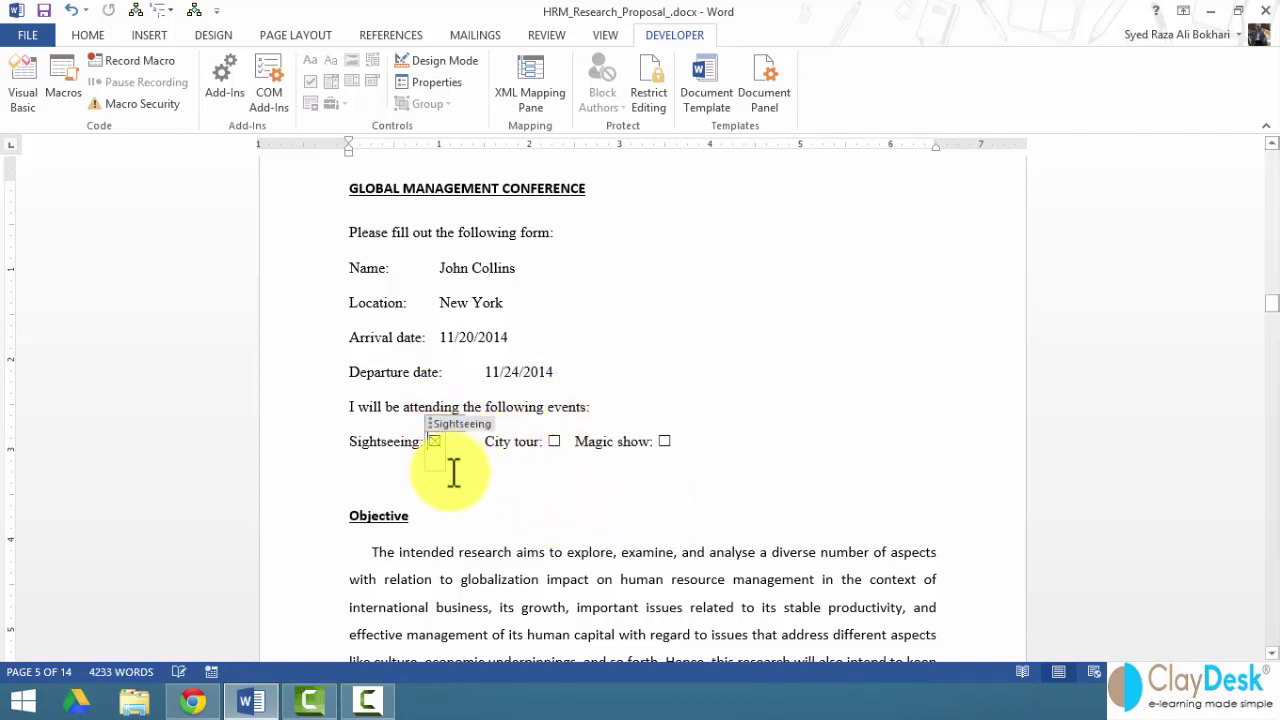
pyautogui.click(665, 441)
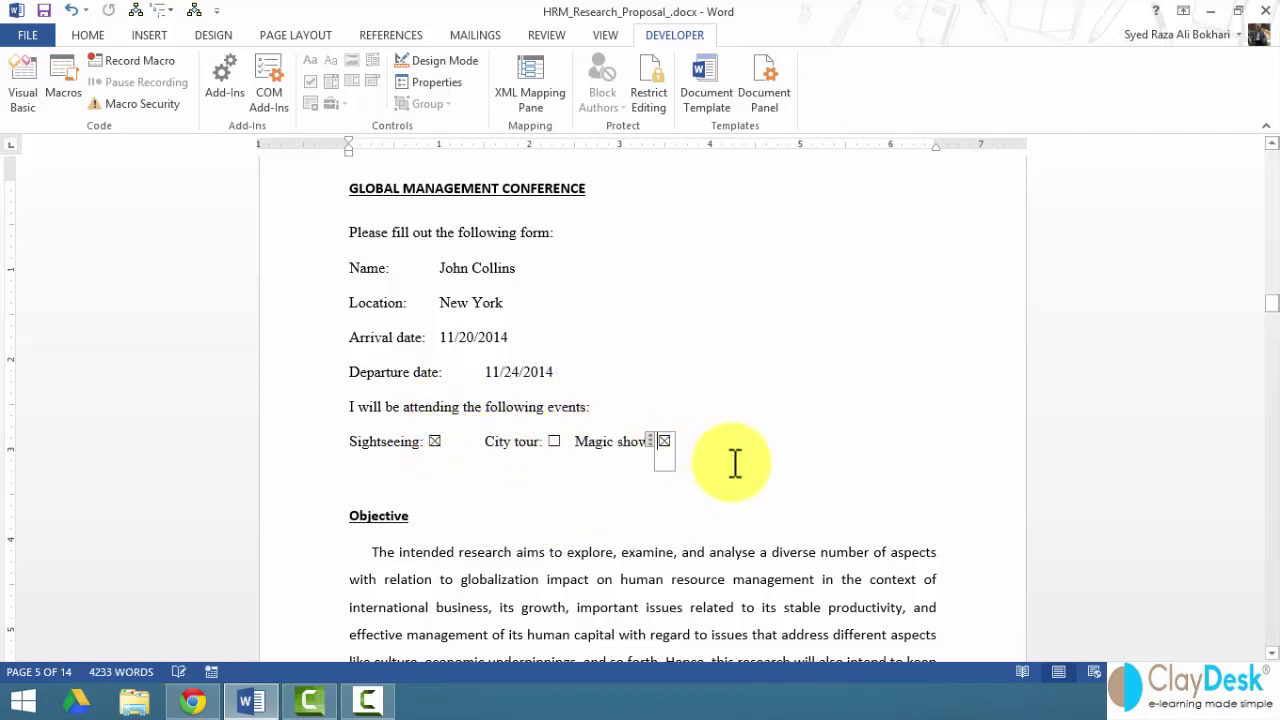
pyautogui.click(429, 477)
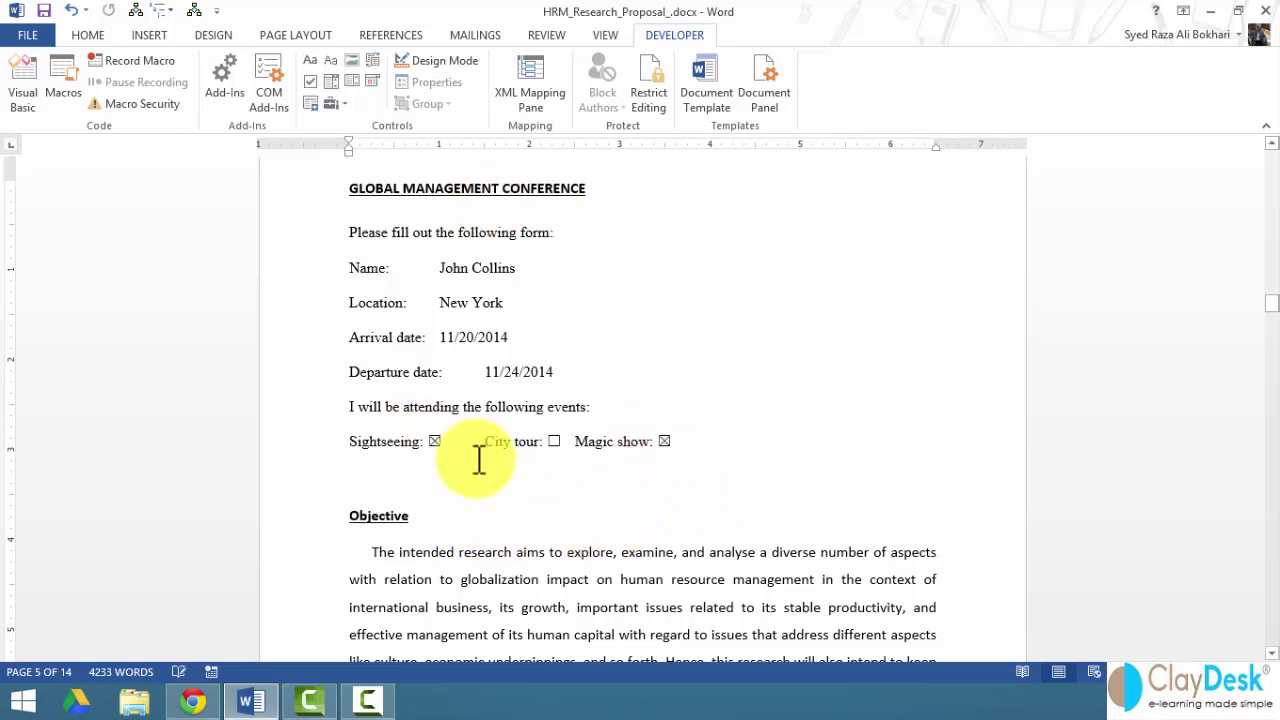